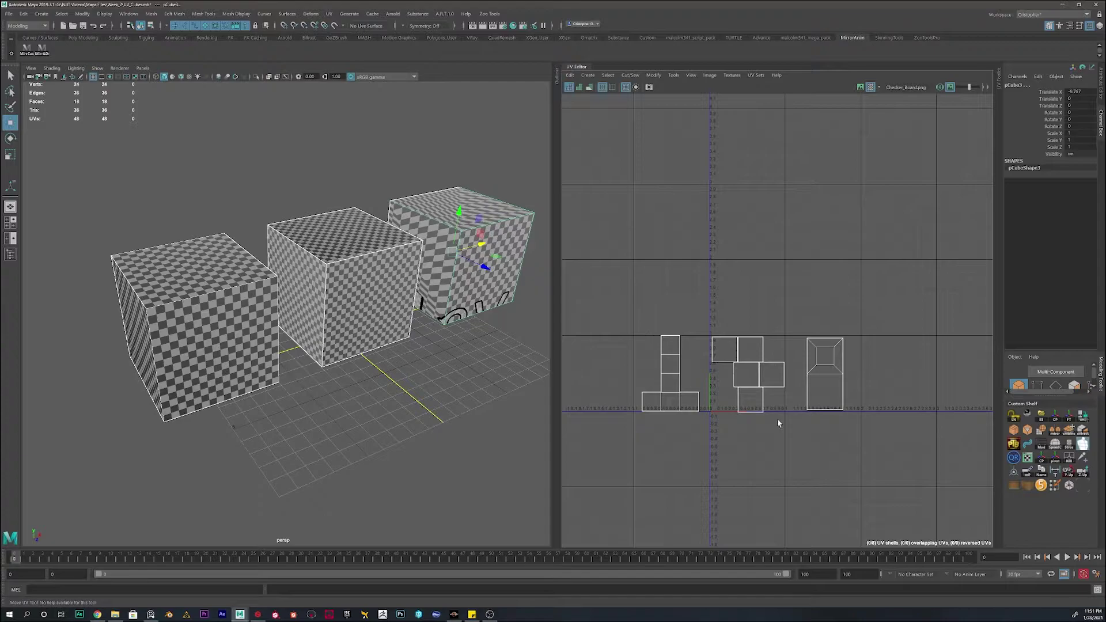
- Turn off the checker map and display the cubes' own texture in the viewport
{"action": "left_click", "coordinate": [870, 87]}
{"action": "left_click", "coordinate": [870, 87]}
{"action": "left_click", "coordinate": [871, 87]}
{"action": "left_click", "coordinate": [871, 87]}
{"action": "left_click", "coordinate": [871, 87]}
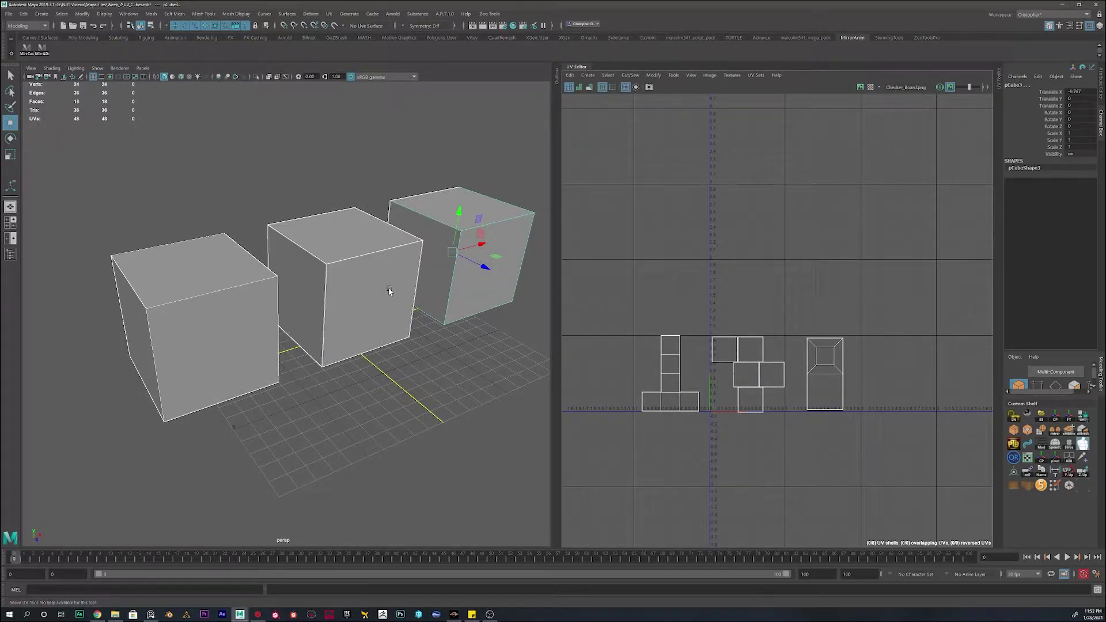
{"action": "key", "text": "6"}
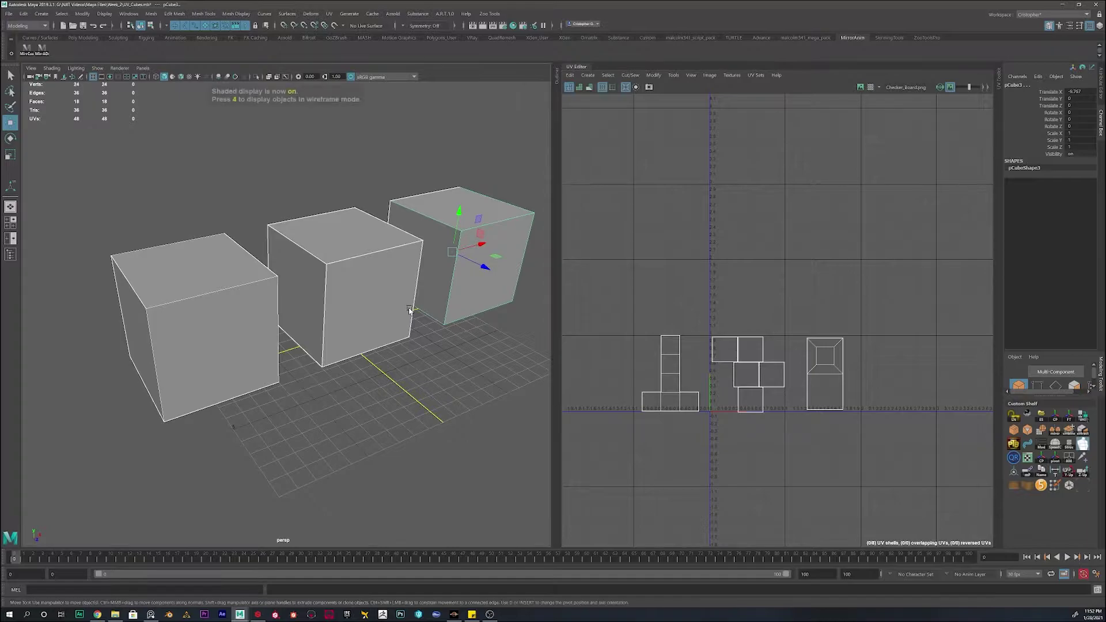
{"action": "left_click_drag", "start_coordinate": [344, 301], "coordinate": [285, 248], "text": "alt"}
{"action": "left_click_drag", "start_coordinate": [278, 306], "coordinate": [323, 306], "text": "alt"}
{"action": "left_click_drag", "start_coordinate": [239, 298], "coordinate": [217, 288], "text": "alt"}
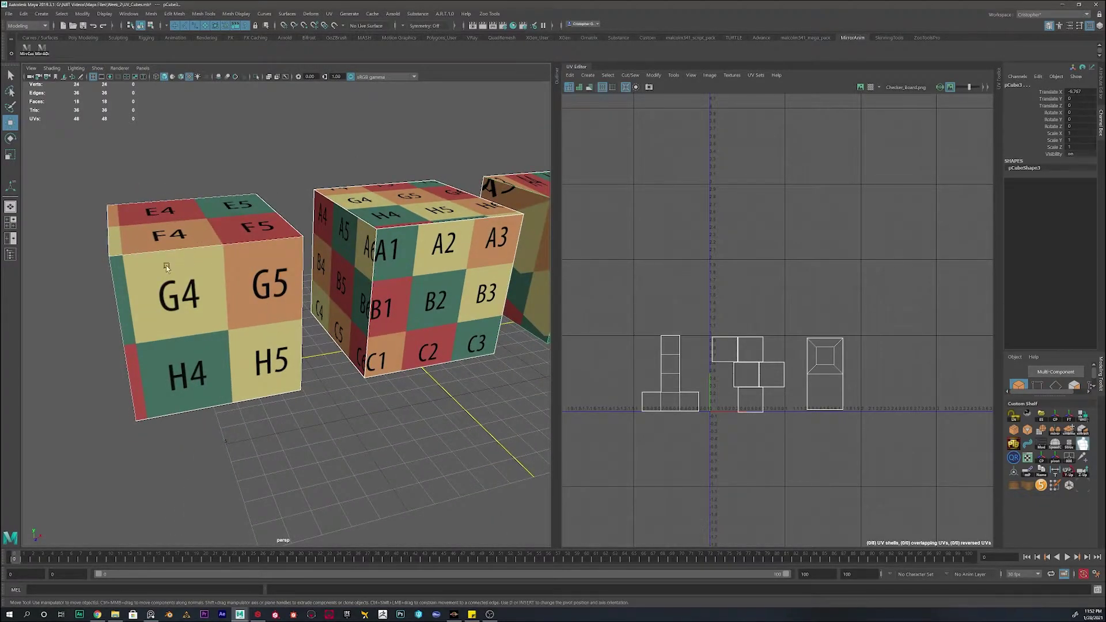
{"action": "left_click_drag", "start_coordinate": [474, 263], "coordinate": [316, 301], "text": "alt"}
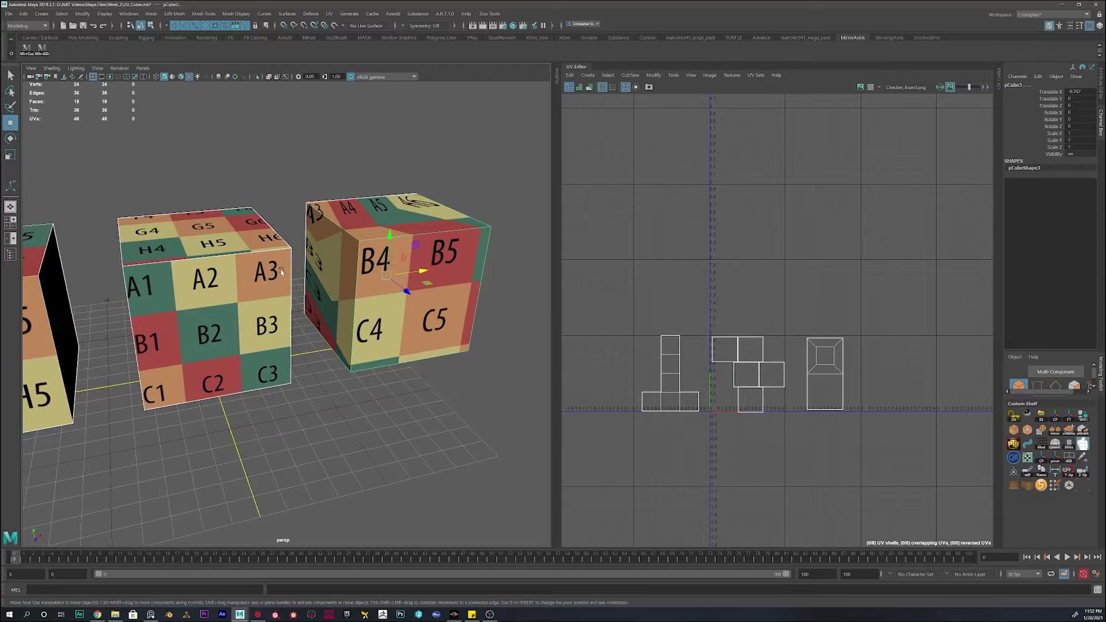
- Turn on shaded display of the UV shells in the UV Editor to identify overlapped and reversed UVs
{"action": "middle_click_drag", "start_coordinate": [254, 314], "coordinate": [309, 304], "text": "alt"}
{"action": "middle_click_drag", "start_coordinate": [641, 262], "coordinate": [679, 261], "text": "alt"}
{"action": "scroll", "coordinate": [679, 261], "scroll_direction": "down", "scroll_amount": 1}
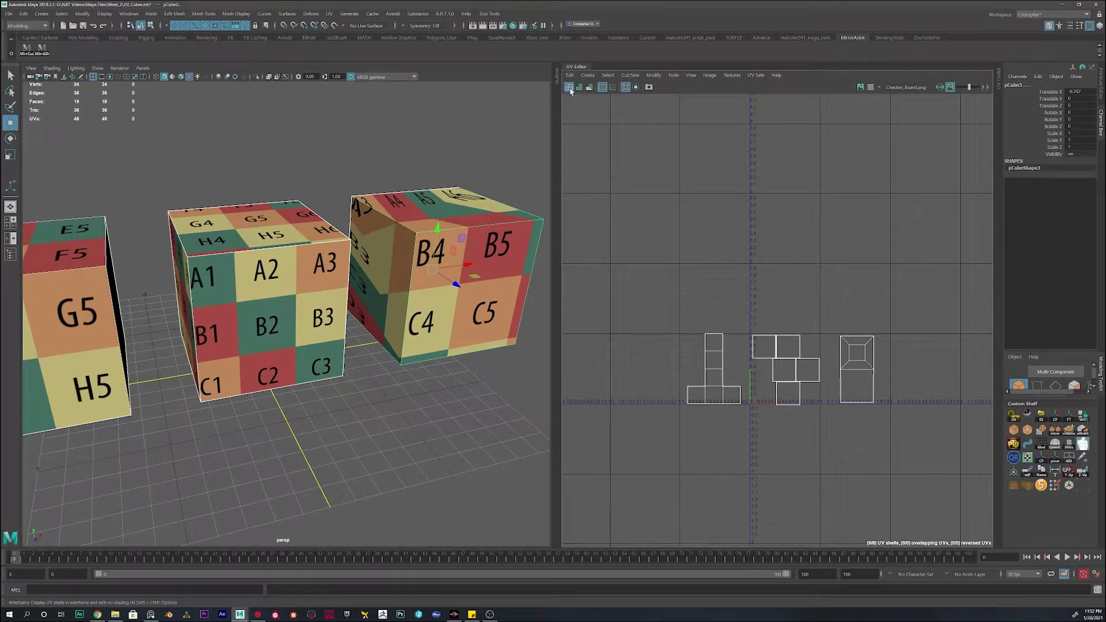
{"action": "scroll", "coordinate": [581, 106], "scroll_direction": "up", "scroll_amount": 3}
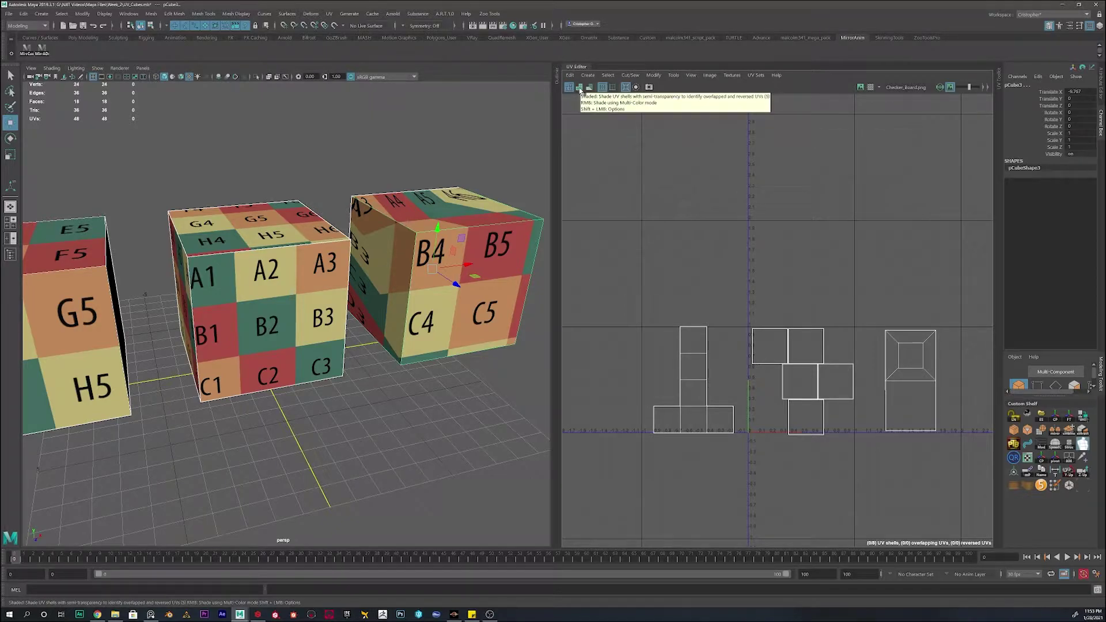
{"action": "left_click", "coordinate": [579, 88]}
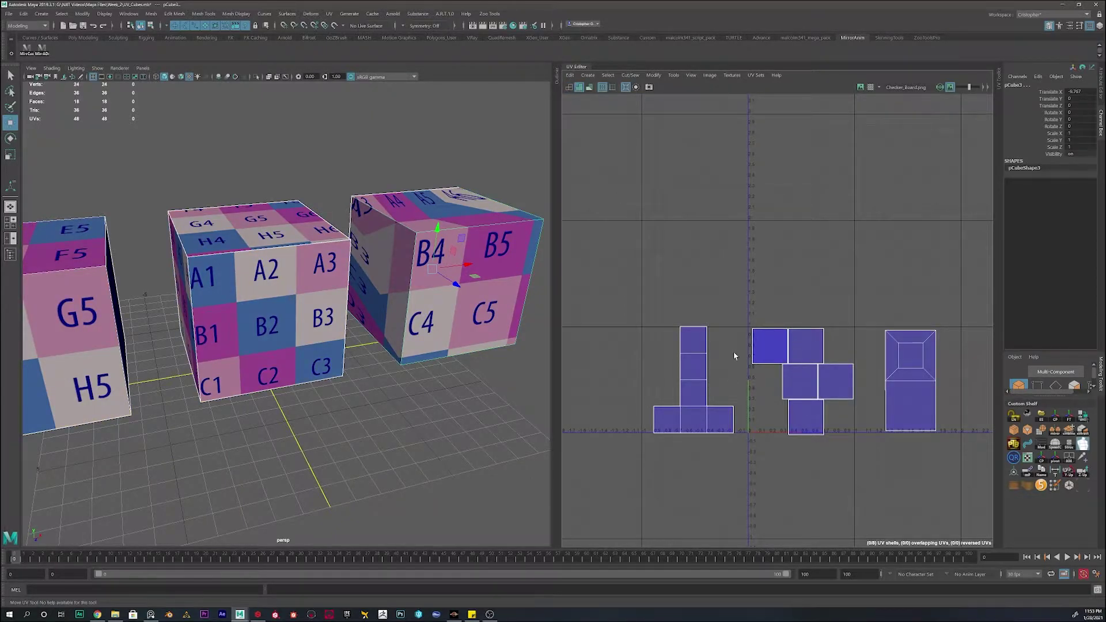
{"action": "scroll", "coordinate": [766, 367], "scroll_direction": "up", "scroll_amount": 1}
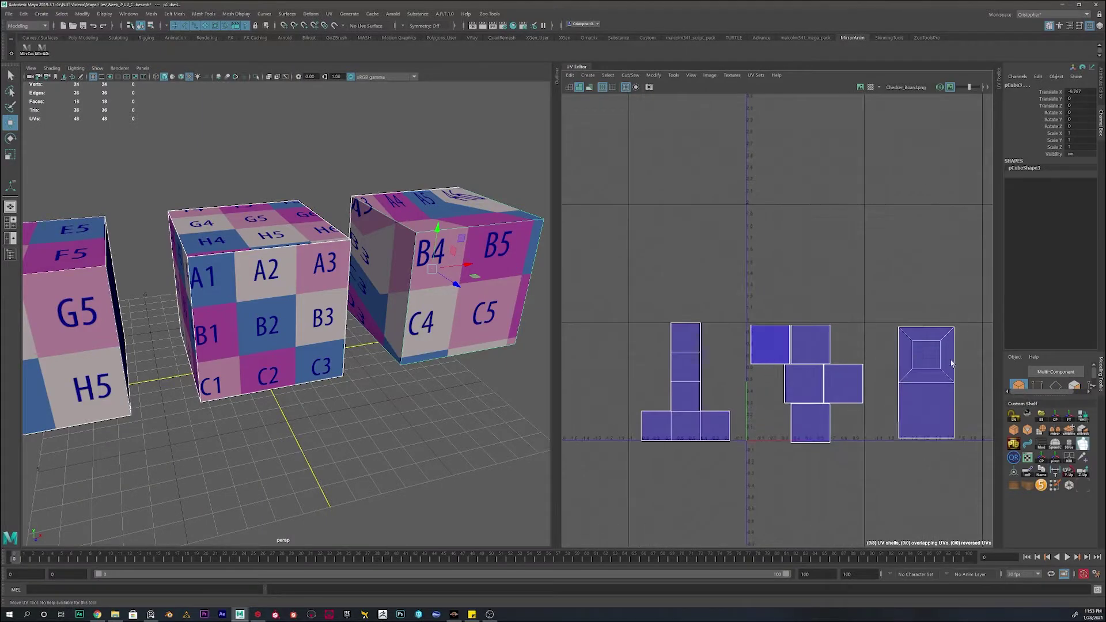
{"action": "scroll", "coordinate": [822, 324], "scroll_direction": "up", "scroll_amount": 4}
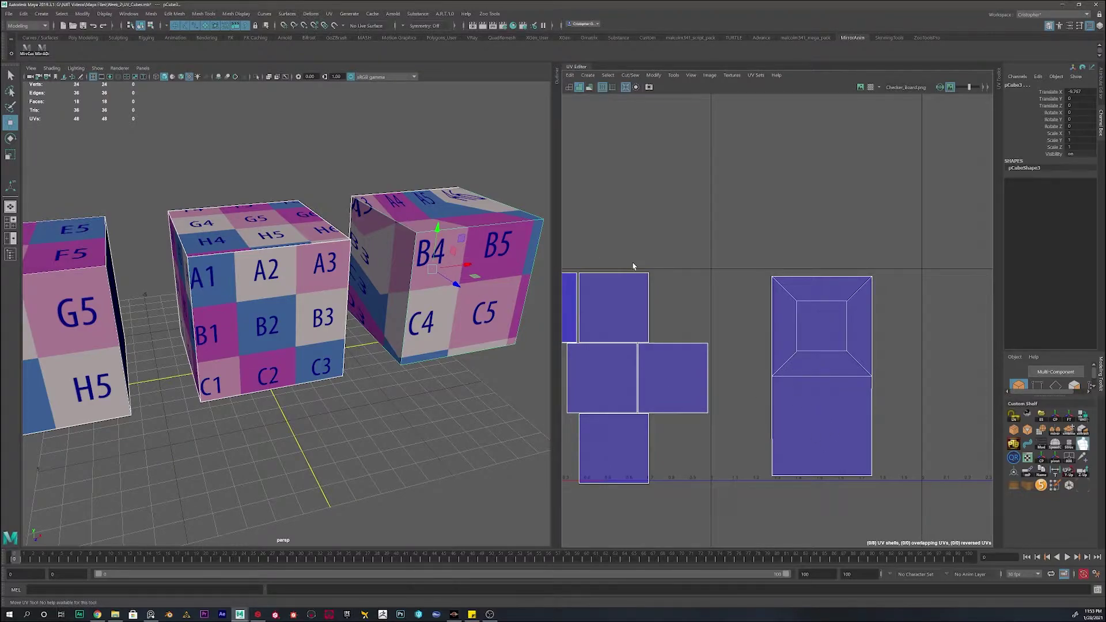
- Select the middle cube's rightmost UV shell in the centre row and flip it along U
{"action": "right_click", "coordinate": [824, 373]}
{"action": "right_click_drag", "start_coordinate": [638, 384], "coordinate": [599, 374]}
{"action": "left_click", "coordinate": [668, 377]}
{"action": "right_click", "coordinate": [738, 262], "text": "shift"}
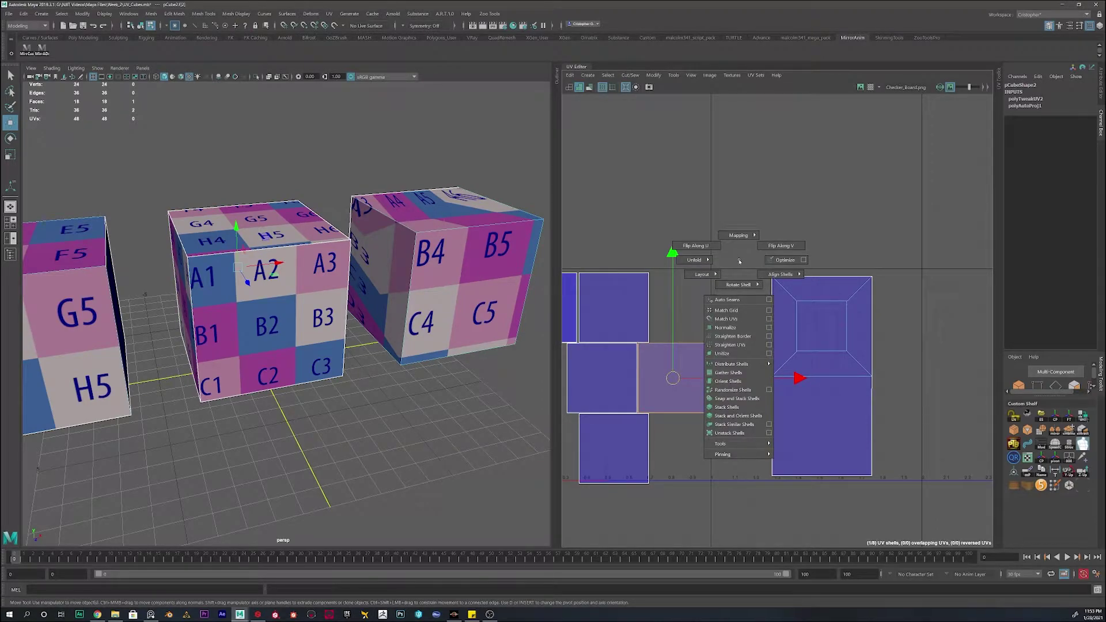
{"action": "left_click", "coordinate": [904, 455]}
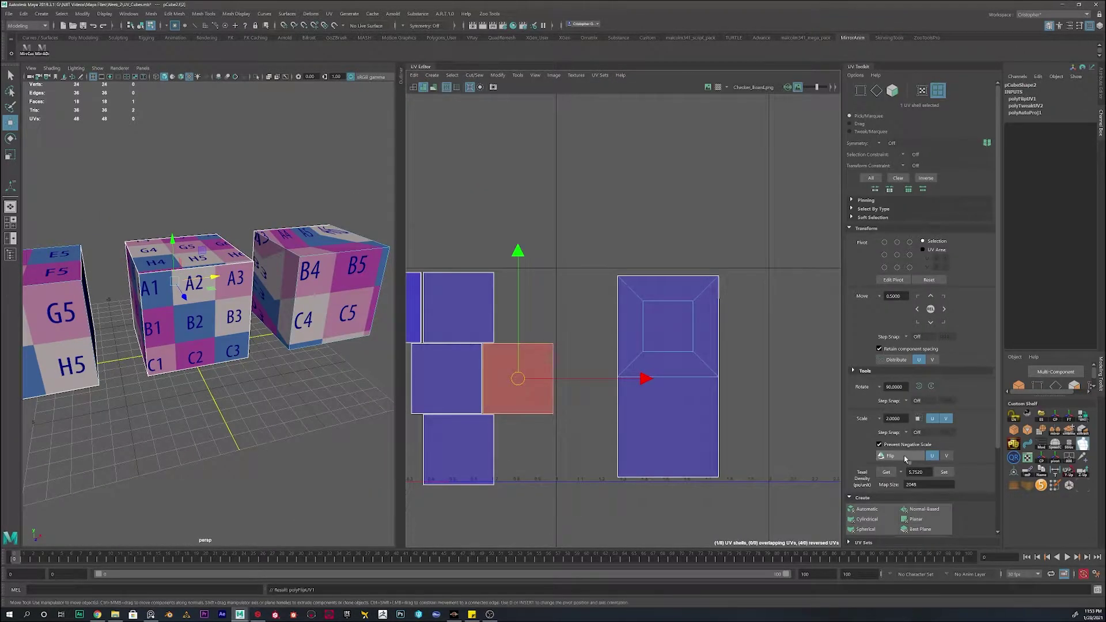
{"action": "left_click", "coordinate": [545, 234]}
{"action": "middle_click_drag", "start_coordinate": [543, 350], "coordinate": [617, 342], "text": "alt"}
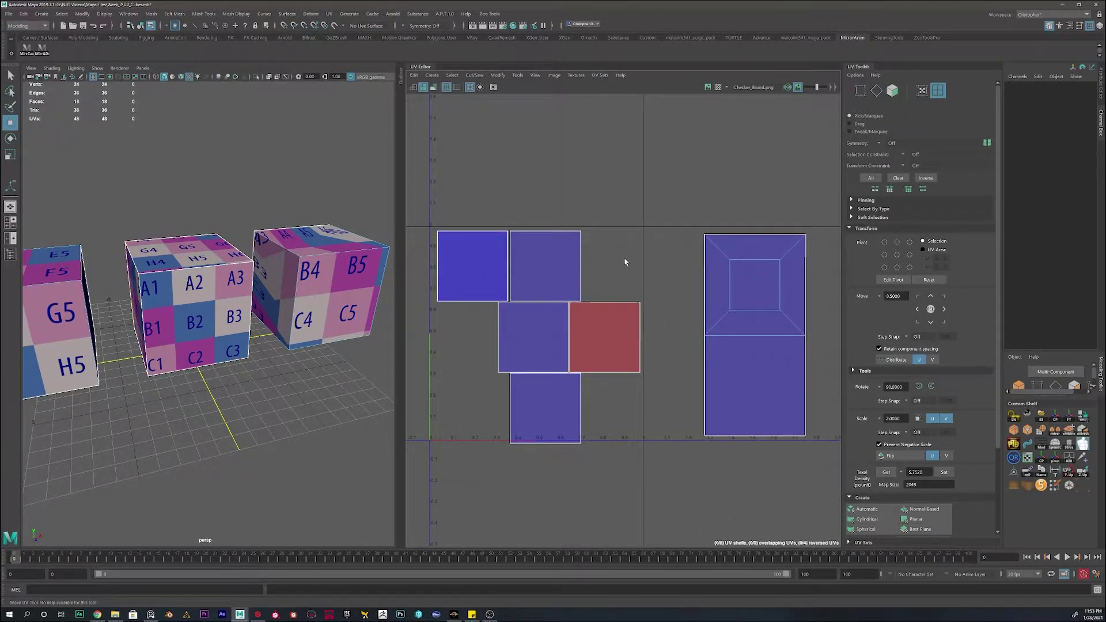
{"action": "middle_click_drag", "start_coordinate": [578, 306], "coordinate": [649, 296], "text": "alt"}
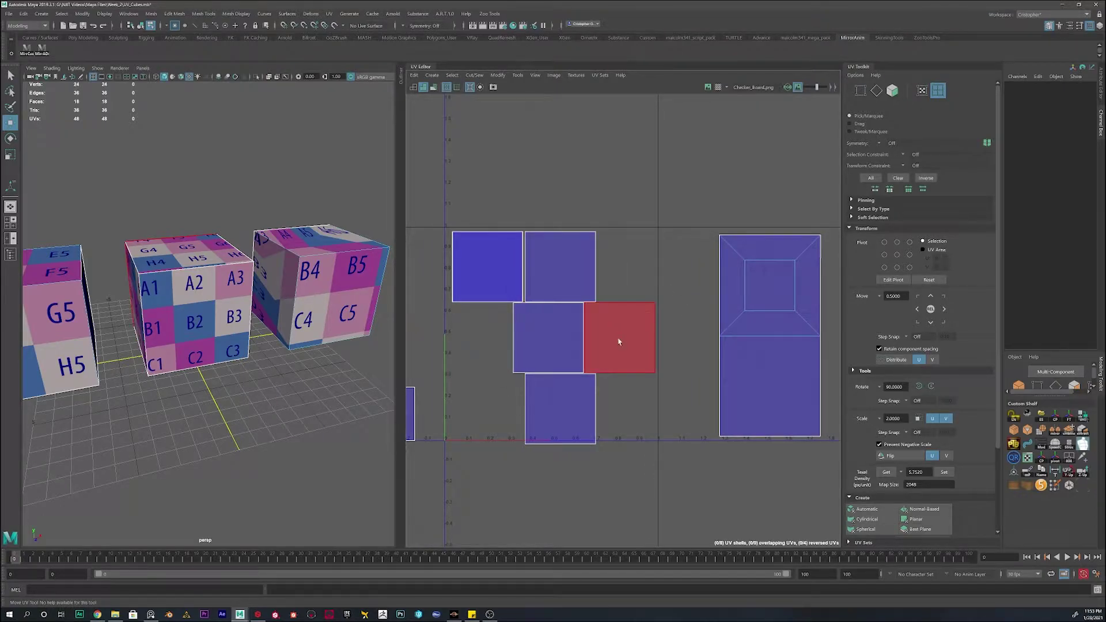
- Move the flipped shell onto its neighbour in the centre row so they overlap, and check the corresponding cube faces
{"action": "left_click_drag", "start_coordinate": [236, 261], "coordinate": [305, 256], "text": "alt"}
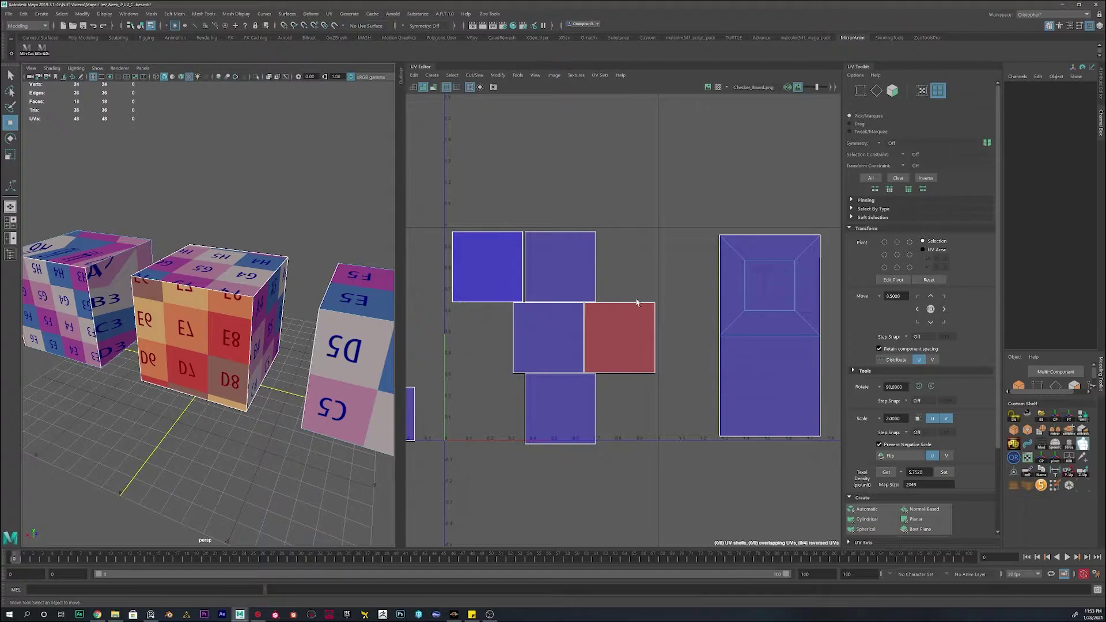
{"action": "left_click", "coordinate": [601, 331]}
{"action": "right_click", "coordinate": [631, 327]}
{"action": "right_click_drag", "start_coordinate": [631, 327], "coordinate": [598, 314]}
{"action": "left_click_drag", "start_coordinate": [622, 340], "coordinate": [549, 340]}
{"action": "left_click_drag", "start_coordinate": [296, 330], "coordinate": [313, 288], "text": "alt"}
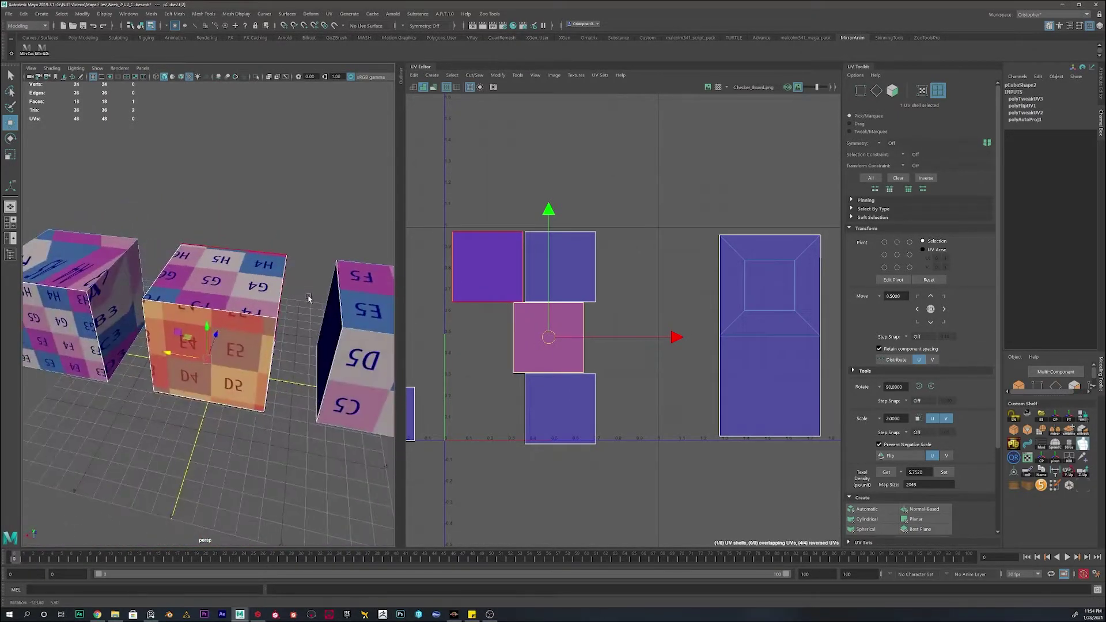
{"action": "left_click_drag", "start_coordinate": [213, 321], "coordinate": [189, 290], "text": "alt"}
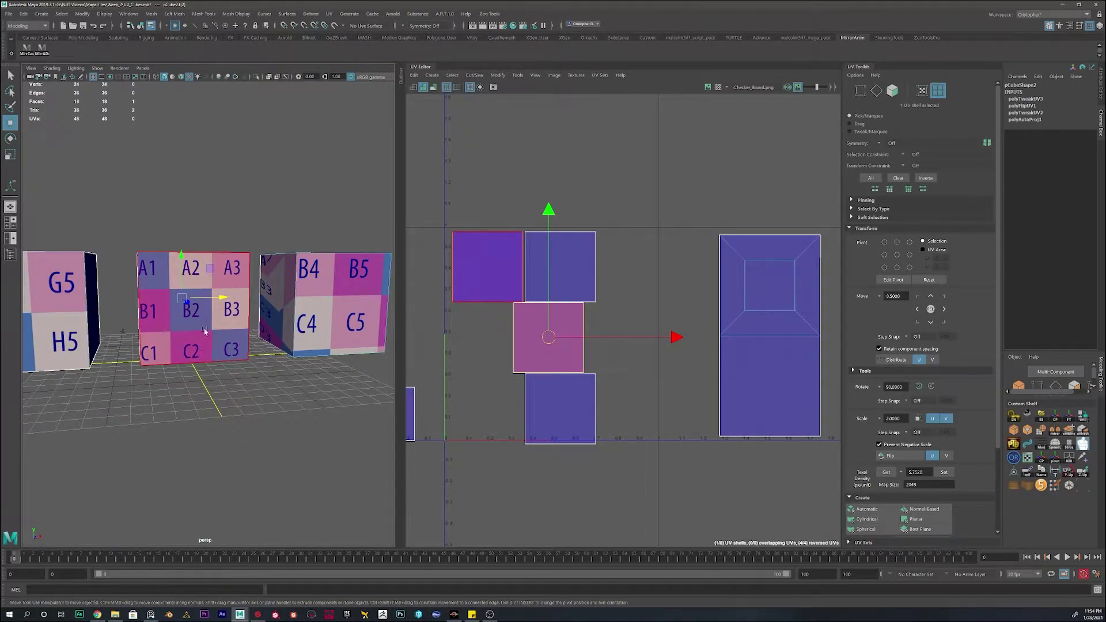
{"action": "left_click_drag", "start_coordinate": [217, 309], "coordinate": [375, 314], "text": "alt"}
- Pull the reversed shell off its neighbour, flip it back along U, and stack it on the neighbour again
{"action": "left_click_drag", "start_coordinate": [574, 339], "coordinate": [661, 339]}
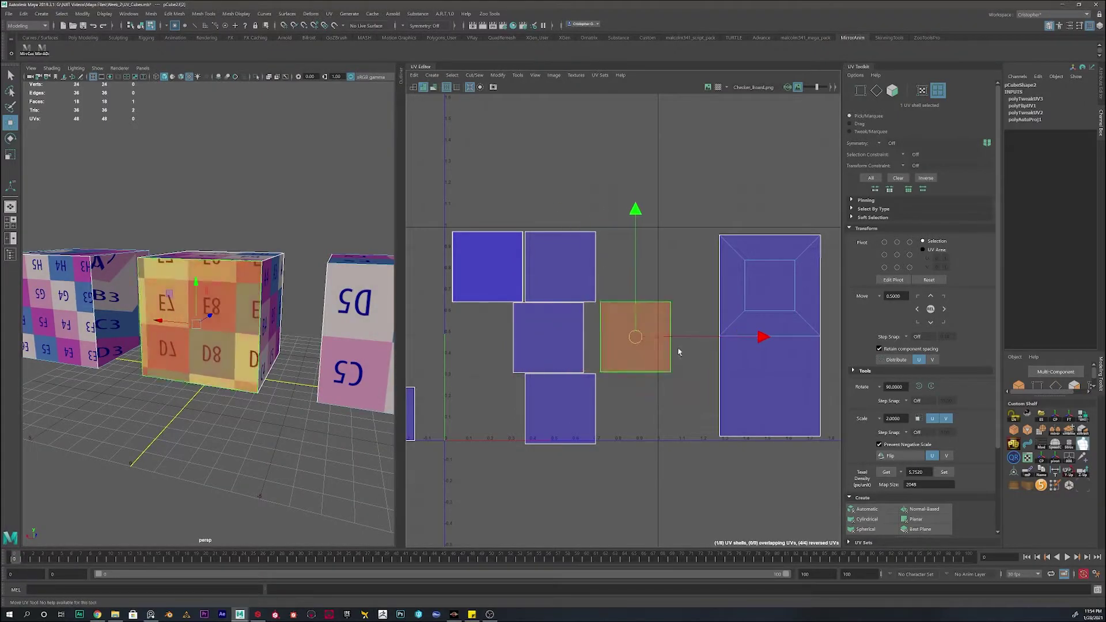
{"action": "left_click", "coordinate": [893, 456]}
{"action": "mouse_move", "coordinate": [310, 276]}
{"action": "left_mouse_down", "text": "alt"}
{"action": "mouse_move", "coordinate": [253, 291]}
{"action": "mouse_move", "coordinate": [300, 285]}
{"action": "left_mouse_up", "text": "alt"}
{"action": "left_click_drag", "start_coordinate": [648, 328], "coordinate": [557, 329]}
{"action": "left_click_drag", "start_coordinate": [286, 295], "coordinate": [213, 296], "text": "alt"}
{"action": "key", "text": "f"}
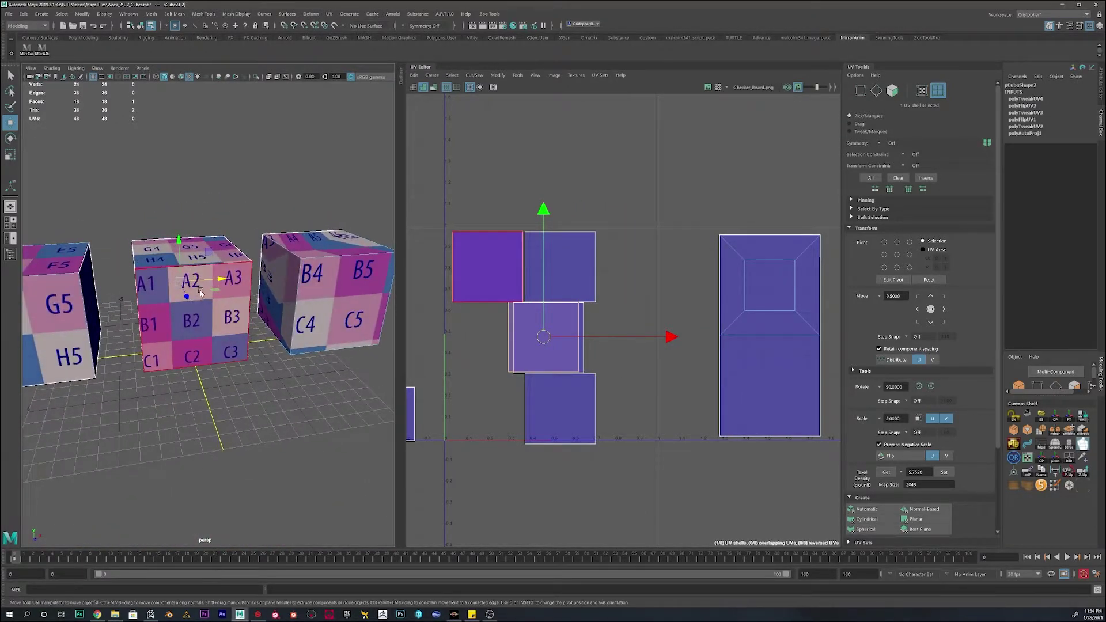
{"action": "left_click", "coordinate": [204, 318], "text": "shift"}
{"action": "left_click_drag", "start_coordinate": [200, 229], "coordinate": [310, 225], "text": "alt"}
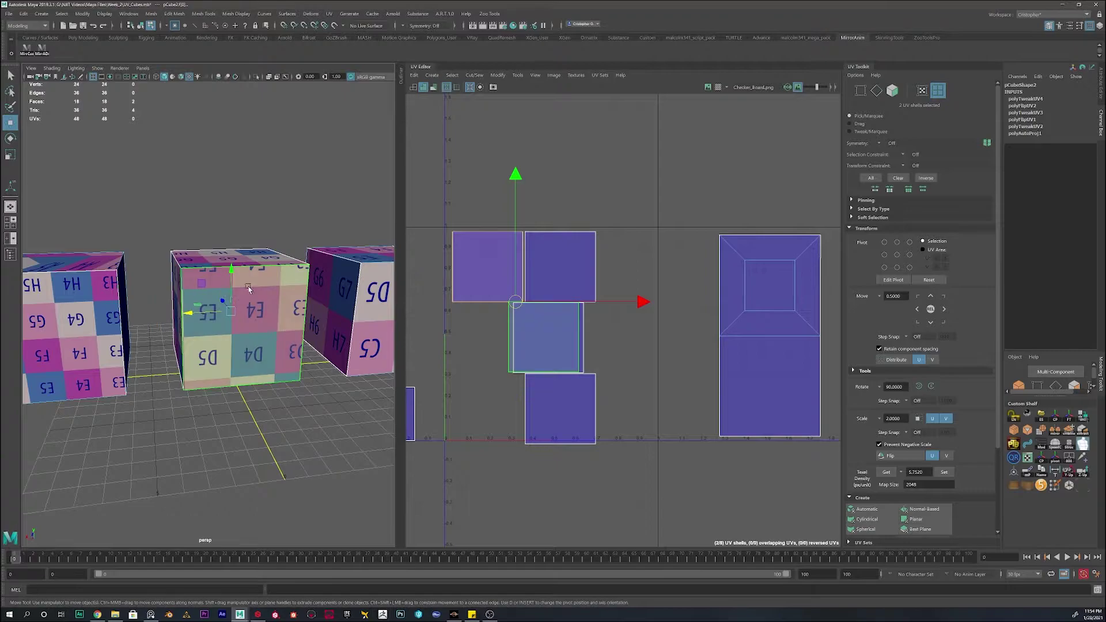
{"action": "left_click_drag", "start_coordinate": [519, 304], "coordinate": [598, 298]}
{"action": "key", "text": "ctrl+z"}
- Select one of the two stacked centre-row shells and flip it along U
{"action": "left_click", "coordinate": [644, 341]}
{"action": "left_click", "coordinate": [547, 338]}
{"action": "mouse_move", "coordinate": [548, 339]}
{"action": "left_mouse_down"}
{"action": "mouse_move", "coordinate": [624, 338]}
{"action": "mouse_move", "coordinate": [540, 338]}
{"action": "left_mouse_up"}
{"action": "left_click", "coordinate": [891, 456]}
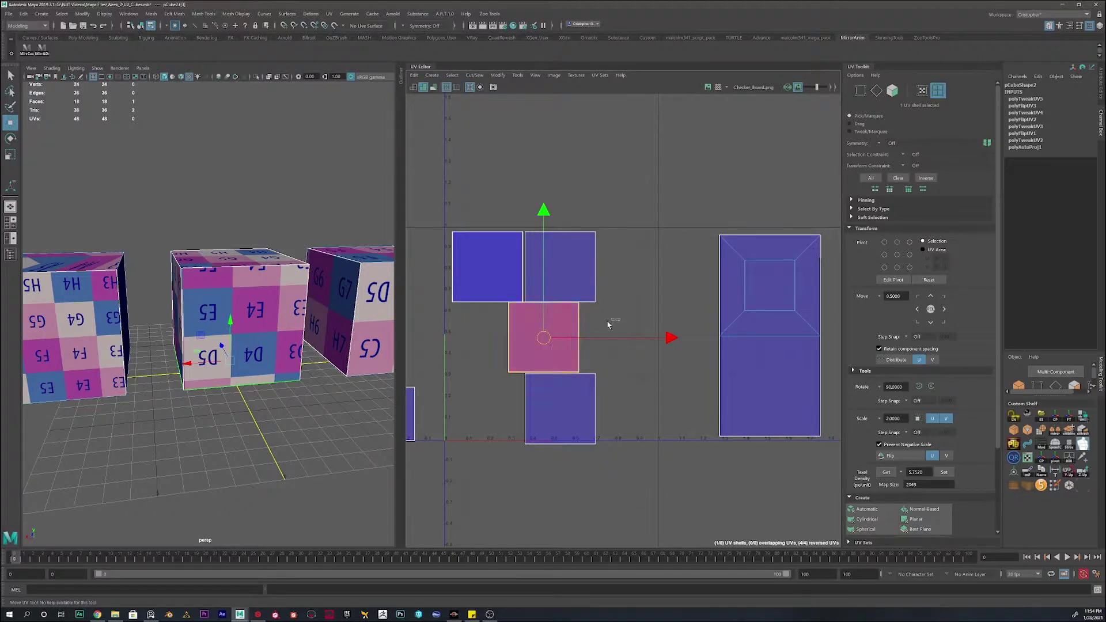
- Move the lowest shell aside and place the two overlapping shells together in the free space below the top row
{"action": "left_click_drag", "start_coordinate": [546, 344], "coordinate": [485, 351]}
{"action": "left_click", "coordinate": [566, 409]}
{"action": "left_click_drag", "start_coordinate": [566, 409], "coordinate": [621, 397]}
{"action": "left_click_drag", "start_coordinate": [531, 328], "coordinate": [502, 362]}
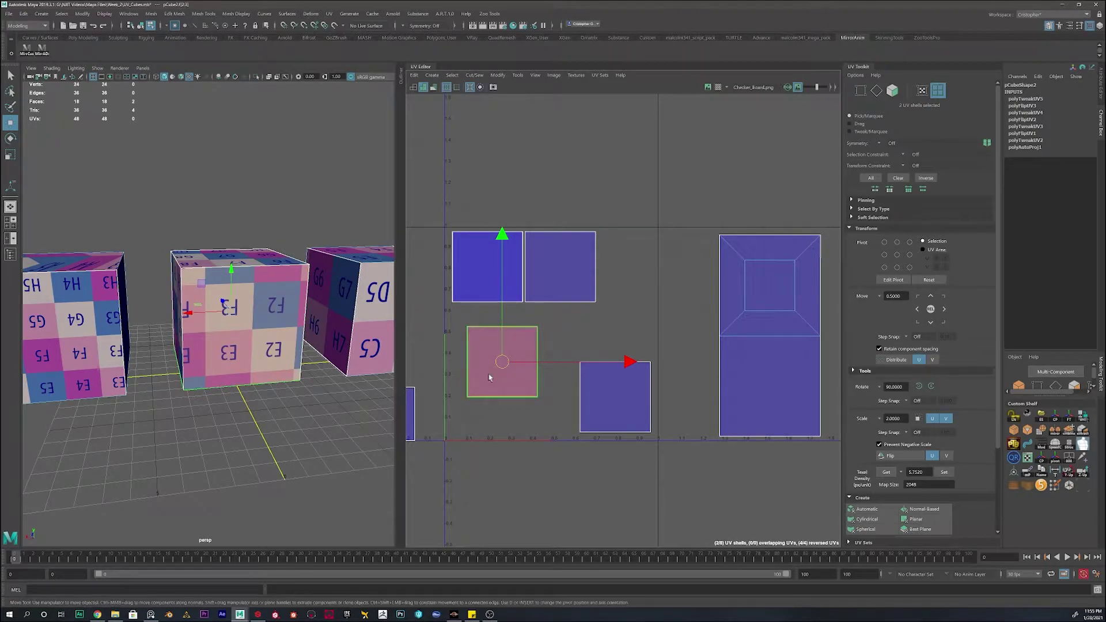
{"action": "left_click_drag", "start_coordinate": [501, 363], "coordinate": [497, 367]}
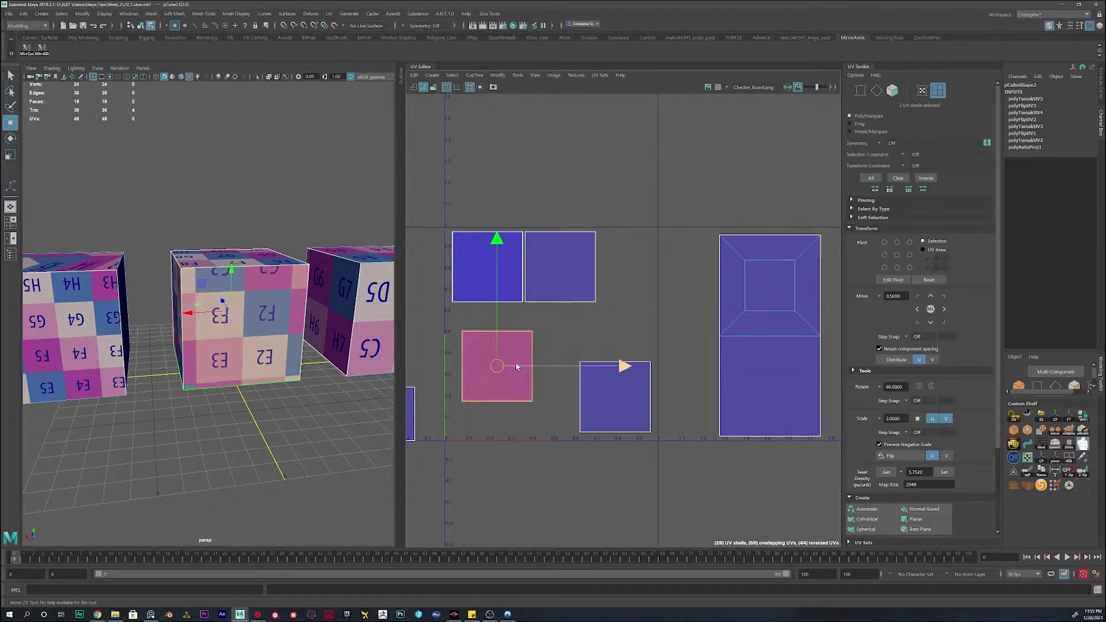
{"action": "left_click", "coordinate": [562, 335]}
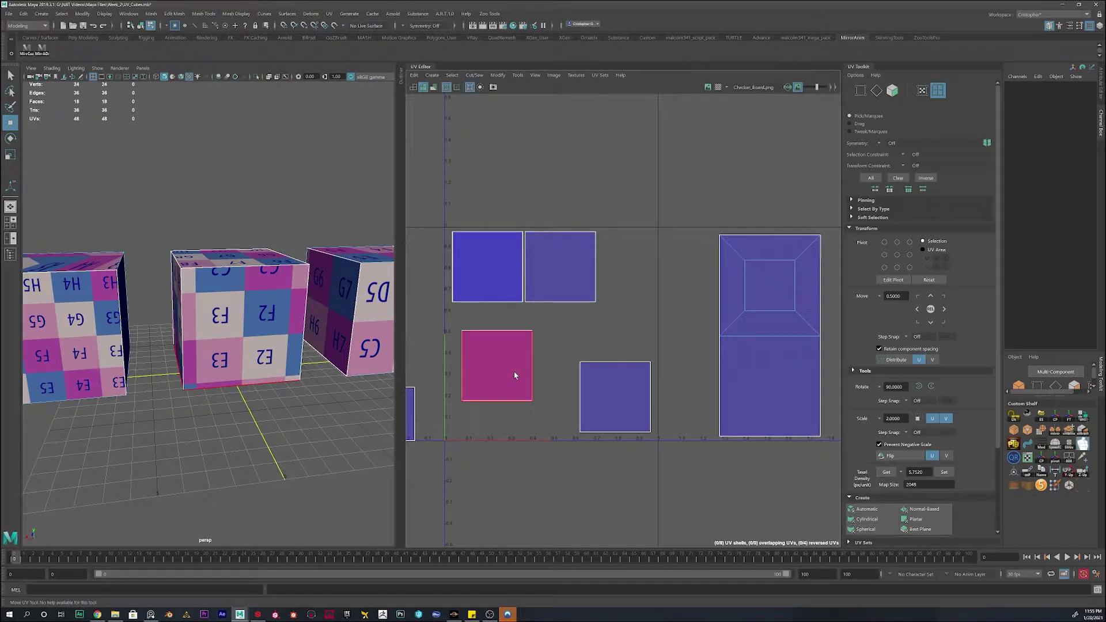
- Move the non-reversed shell out of the overlapping pair to the end of the top row
{"action": "left_click", "coordinate": [600, 76]}
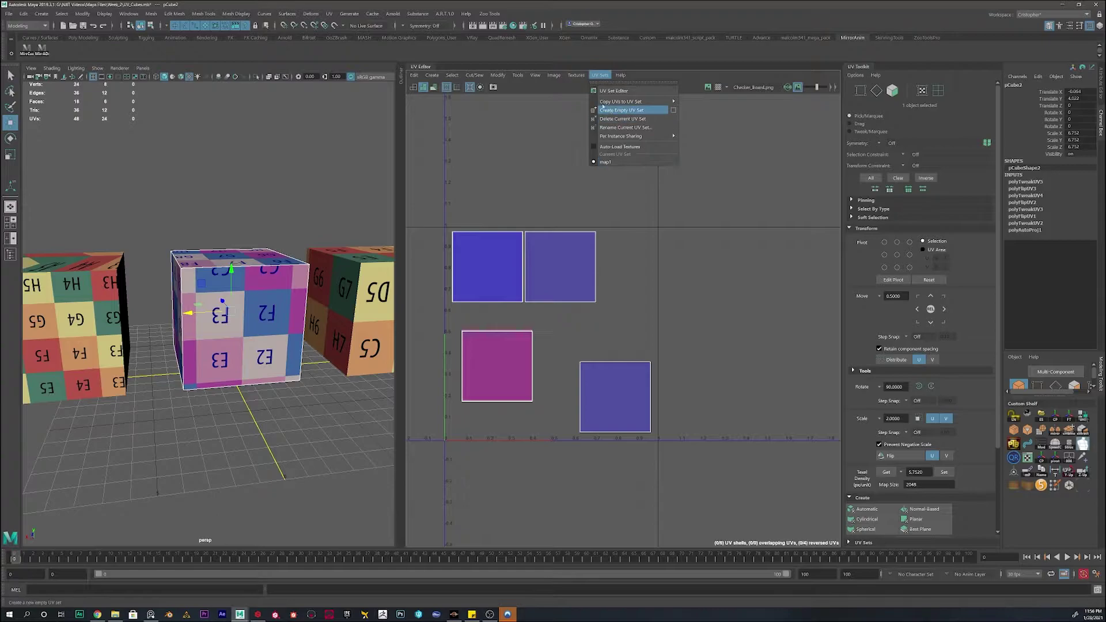
{"action": "left_click", "coordinate": [516, 349]}
{"action": "right_click_drag", "start_coordinate": [505, 364], "coordinate": [470, 350]}
{"action": "left_click", "coordinate": [497, 366]}
{"action": "left_click_drag", "start_coordinate": [496, 366], "coordinate": [637, 266]}
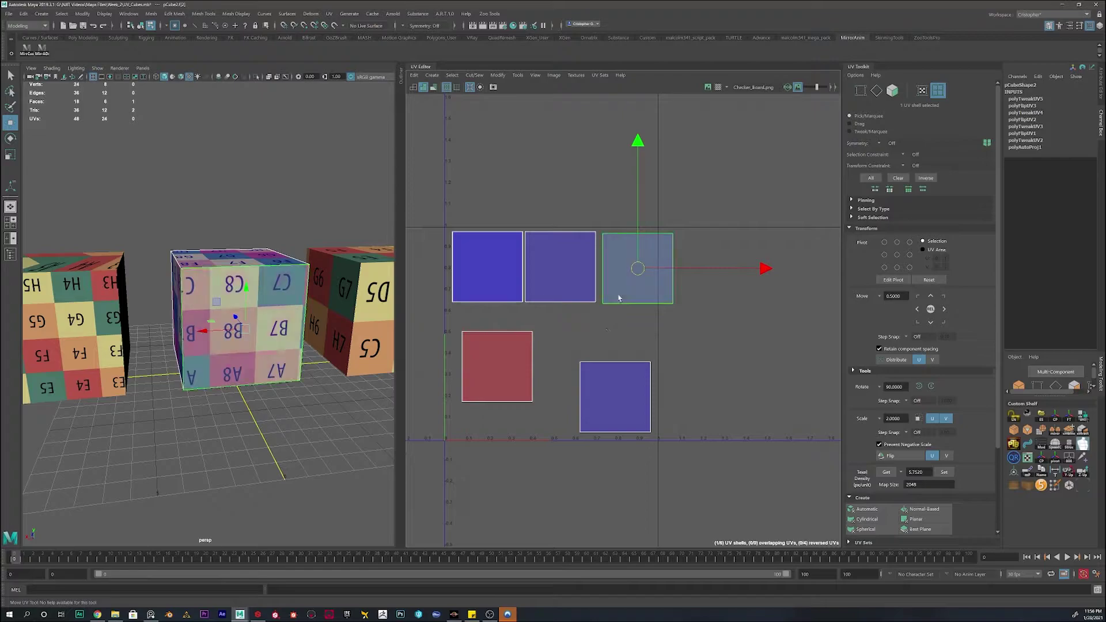
- Flip the remaining reversed shell along U and move the loose lower shell beside it
{"action": "left_click", "coordinate": [522, 348]}
{"action": "left_click", "coordinate": [889, 456]}
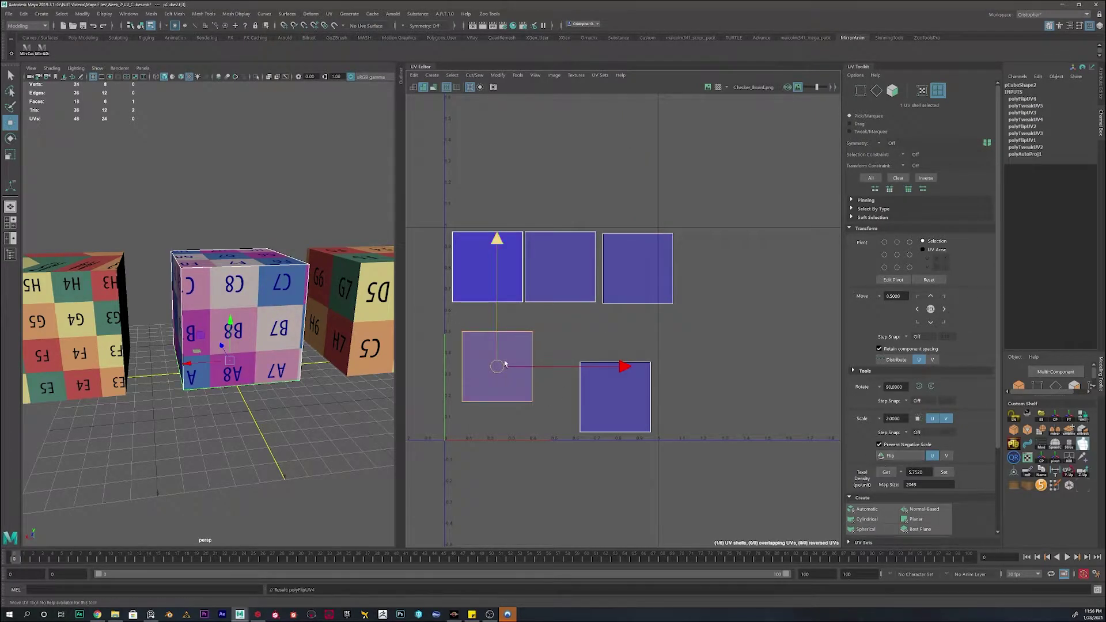
{"action": "left_click", "coordinate": [622, 333]}
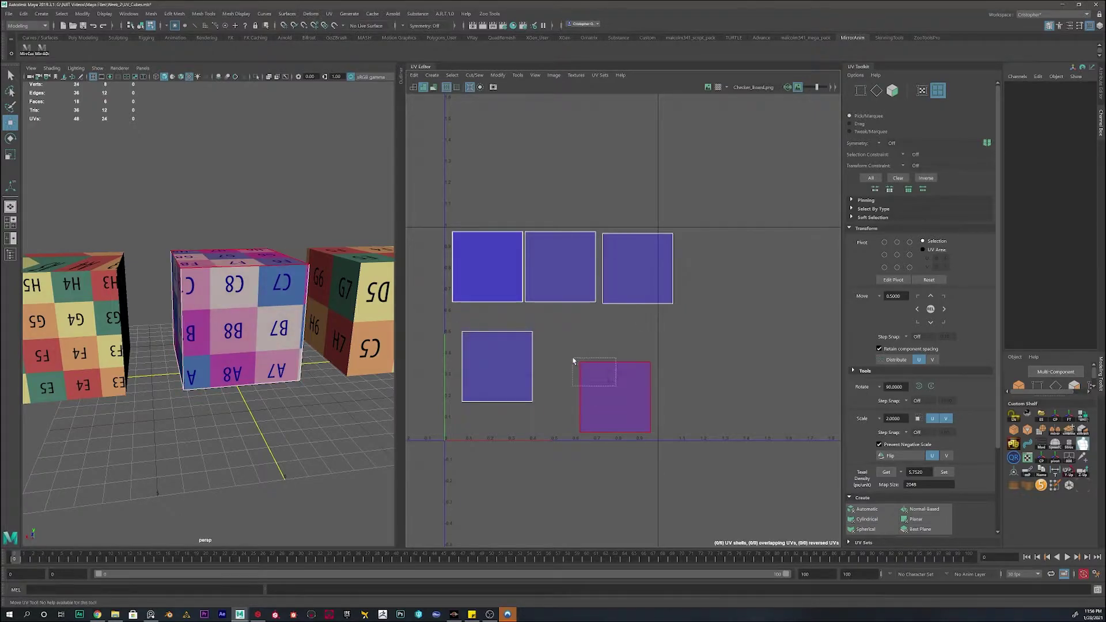
{"action": "left_click", "coordinate": [622, 399]}
{"action": "left_click_drag", "start_coordinate": [623, 399], "coordinate": [578, 368]}
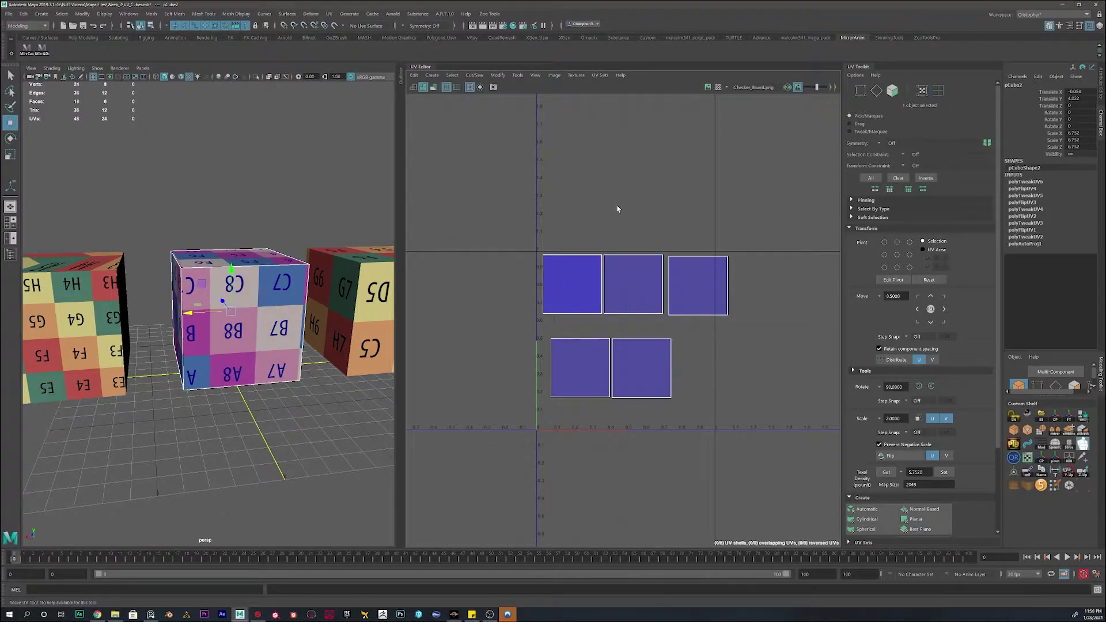
- Turn on UV distortion shading and inspect the distortion of the cube whose UV layout contains a nested square
{"action": "left_click", "coordinate": [433, 88]}
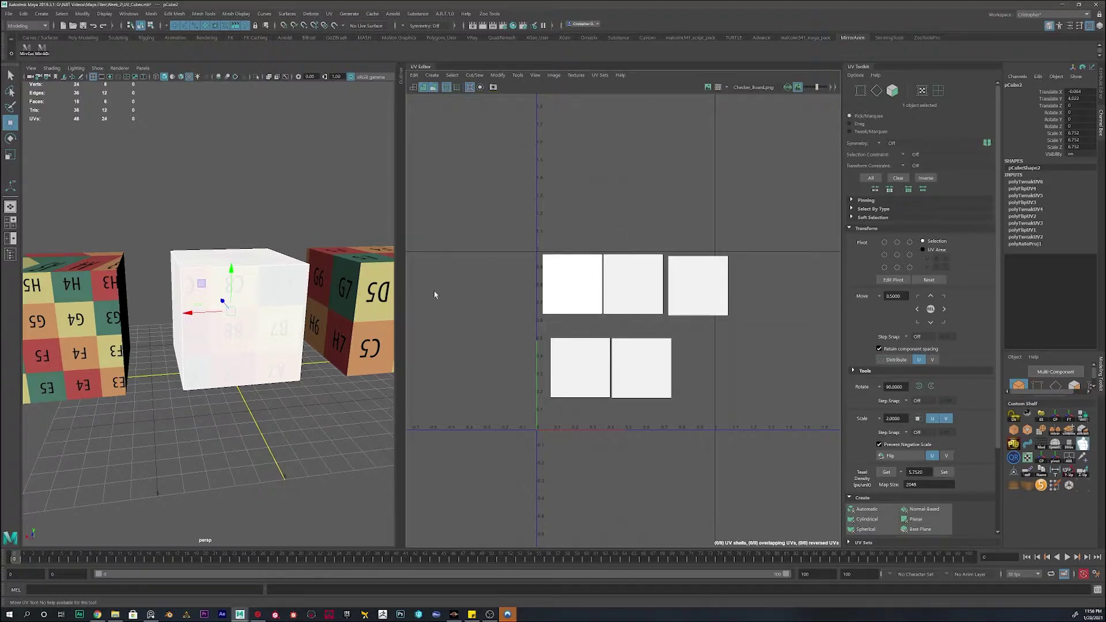
{"action": "left_click", "coordinate": [345, 278]}
{"action": "left_click", "coordinate": [185, 298]}
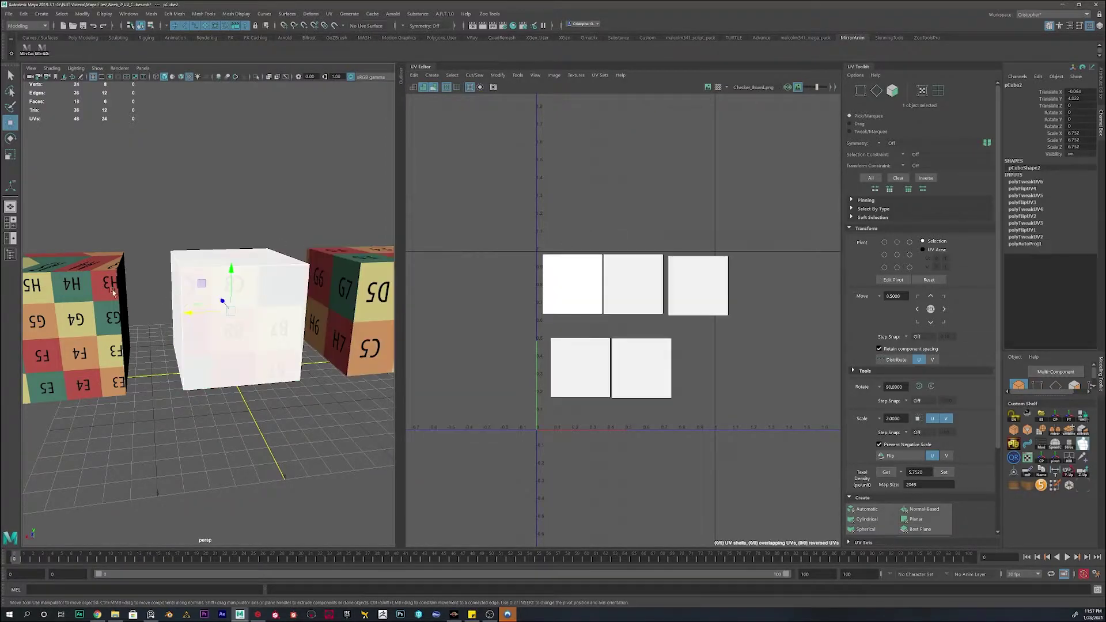
{"action": "left_click", "coordinate": [115, 291]}
{"action": "middle_click_drag", "start_coordinate": [676, 286], "coordinate": [580, 264], "text": "alt"}
{"action": "scroll", "coordinate": [639, 344], "scroll_direction": "down", "scroll_amount": 2}
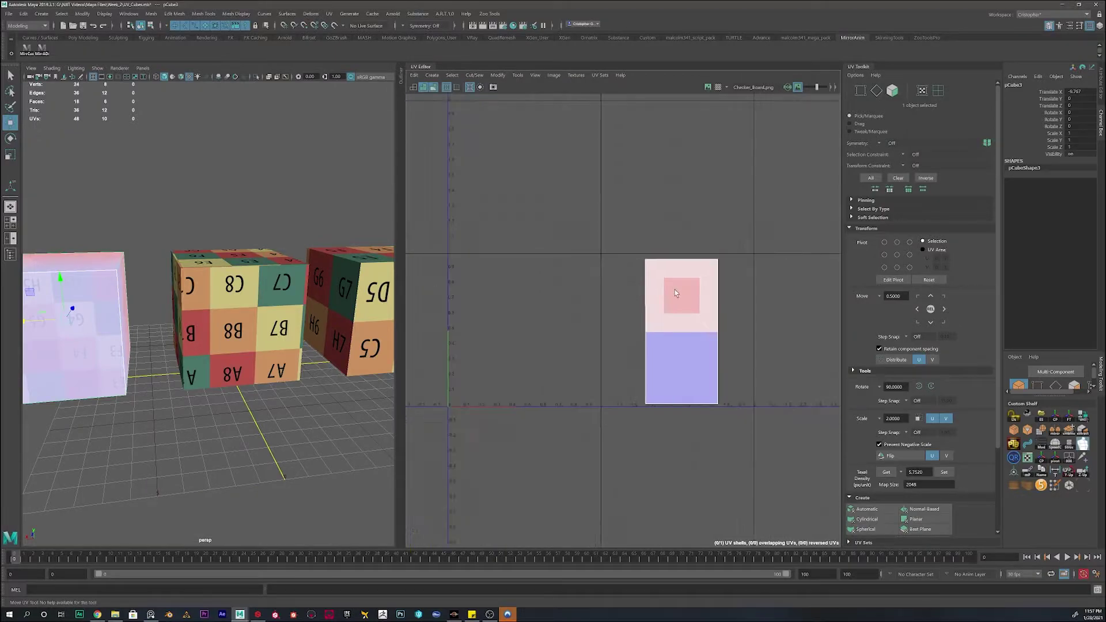
{"action": "scroll", "coordinate": [639, 344], "scroll_direction": "up", "scroll_amount": 4}
{"action": "middle_click_drag", "start_coordinate": [638, 344], "coordinate": [646, 288], "text": "alt"}
{"action": "scroll", "coordinate": [646, 288], "scroll_direction": "up", "scroll_amount": 2}
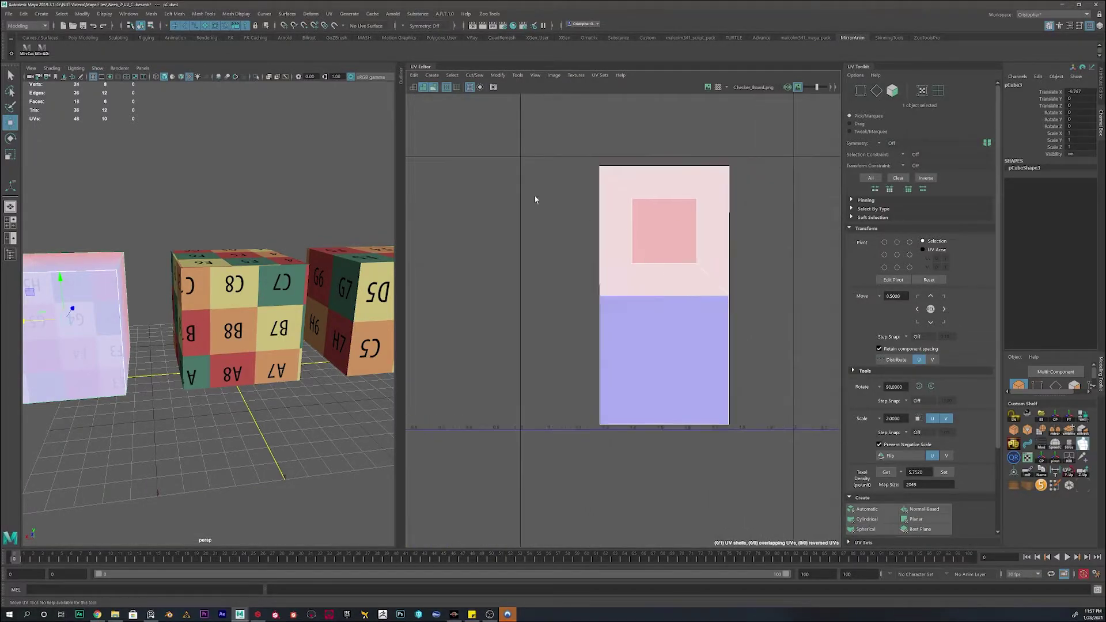
- Select each of the three cubes in turn to compare their UV distortion shading
{"action": "left_click", "coordinate": [192, 310]}
{"action": "middle_click_drag", "start_coordinate": [498, 203], "coordinate": [655, 225], "text": "alt"}
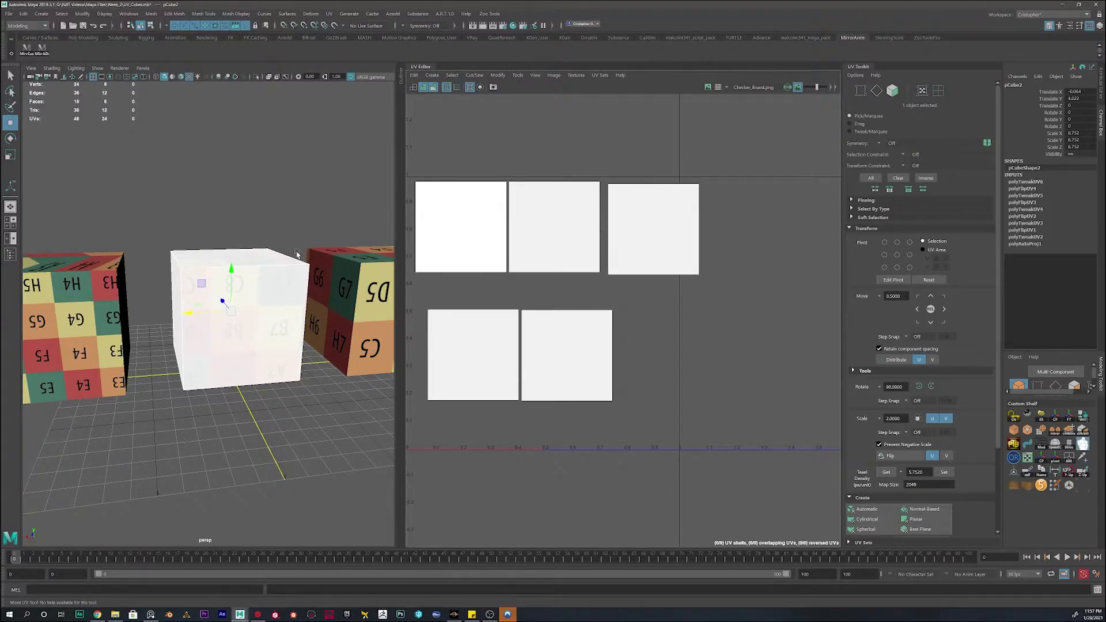
{"action": "left_click", "coordinate": [367, 293]}
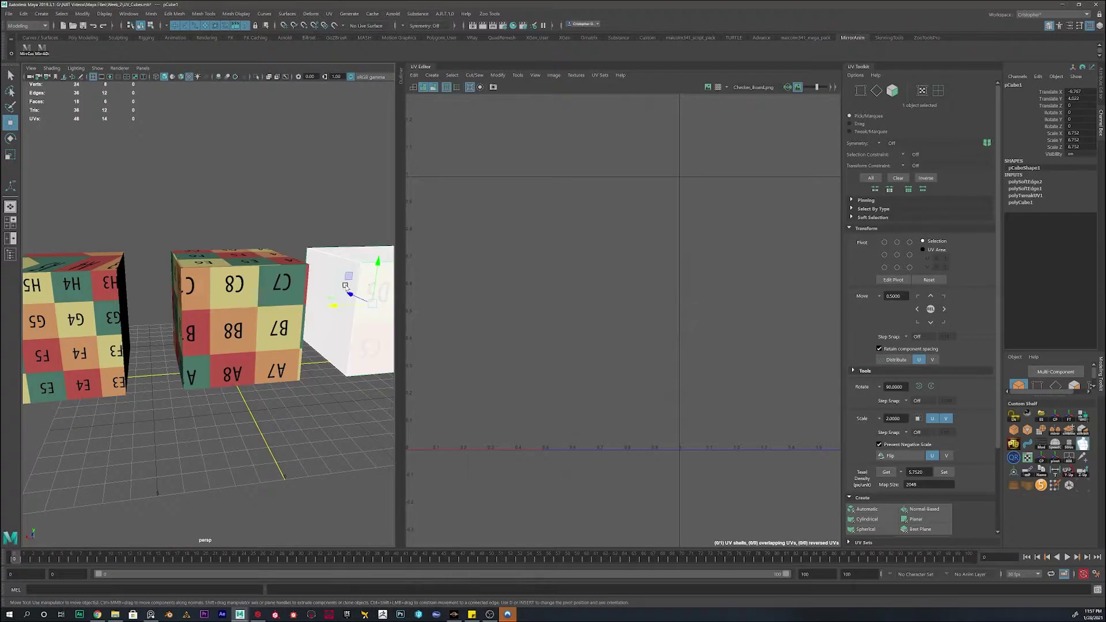
{"action": "left_click", "coordinate": [98, 288]}
{"action": "middle_click_drag", "start_coordinate": [628, 271], "coordinate": [663, 272], "text": "alt"}
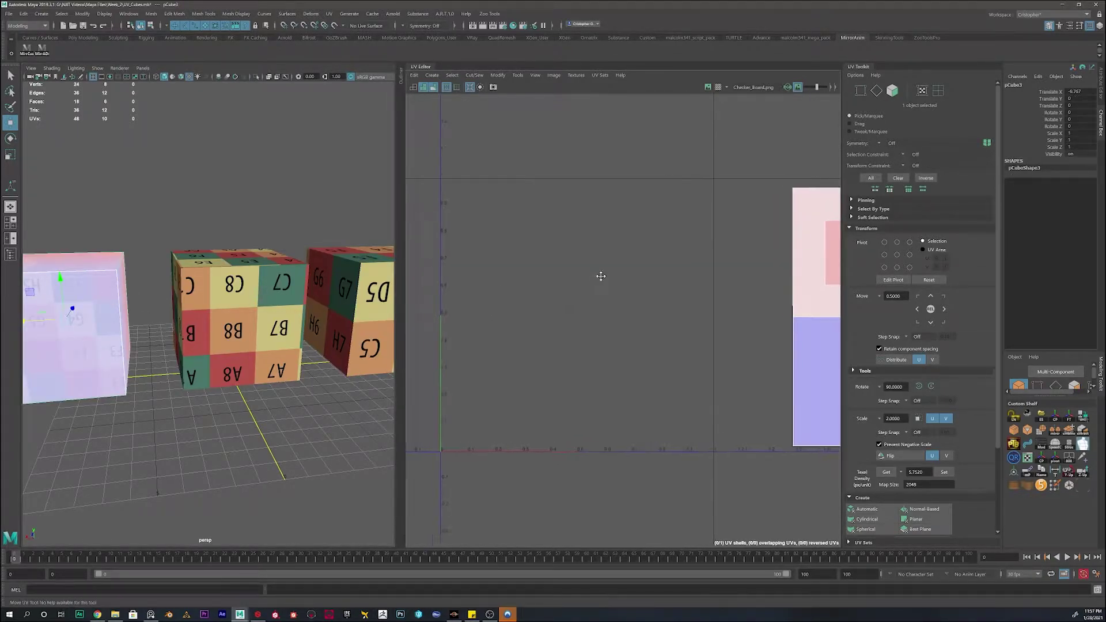
- Shrink the nested square face in the distorted cube's UV layout and inspect the distortion shading on the cube
{"action": "left_click_drag", "start_coordinate": [98, 323], "coordinate": [178, 324], "text": "alt"}
{"action": "key", "text": "f"}
{"action": "key", "text": "f"}
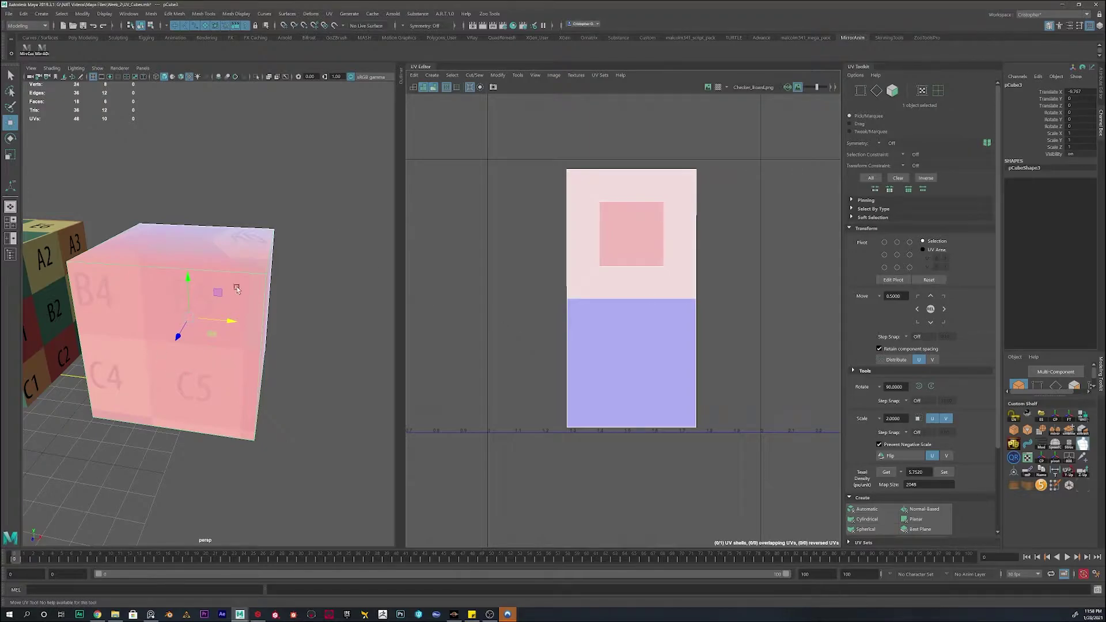
{"action": "right_click_drag", "start_coordinate": [519, 244], "coordinate": [518, 268]}
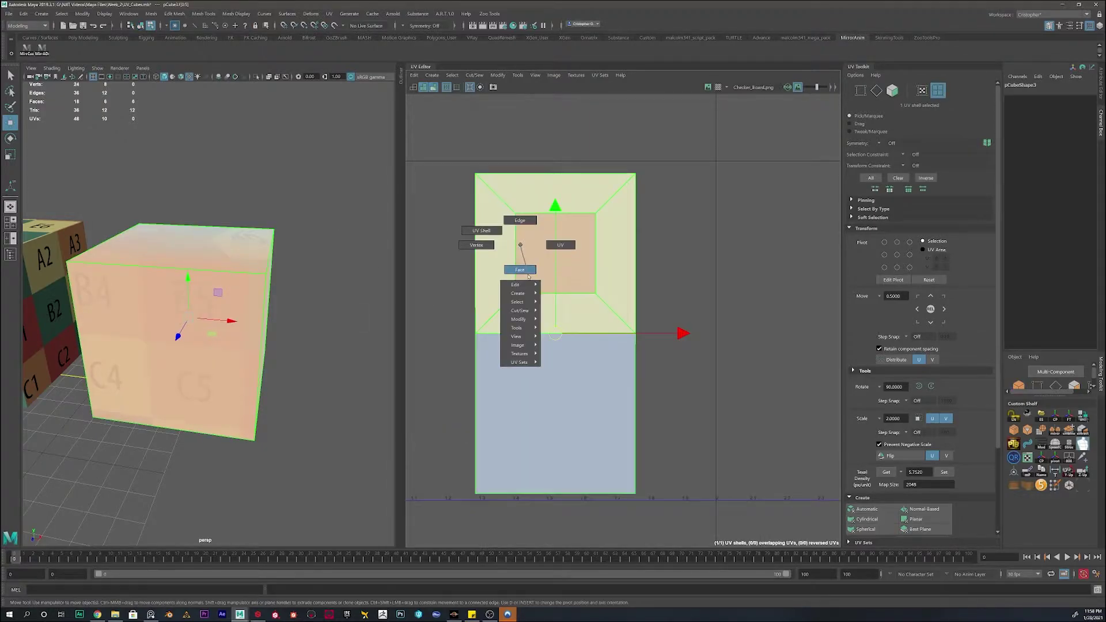
{"action": "left_click", "coordinate": [550, 254]}
{"action": "key", "text": "r"}
{"action": "left_click_drag", "start_coordinate": [555, 254], "coordinate": [485, 321]}
{"action": "left_click_drag", "start_coordinate": [271, 296], "coordinate": [313, 347], "text": "alt"}
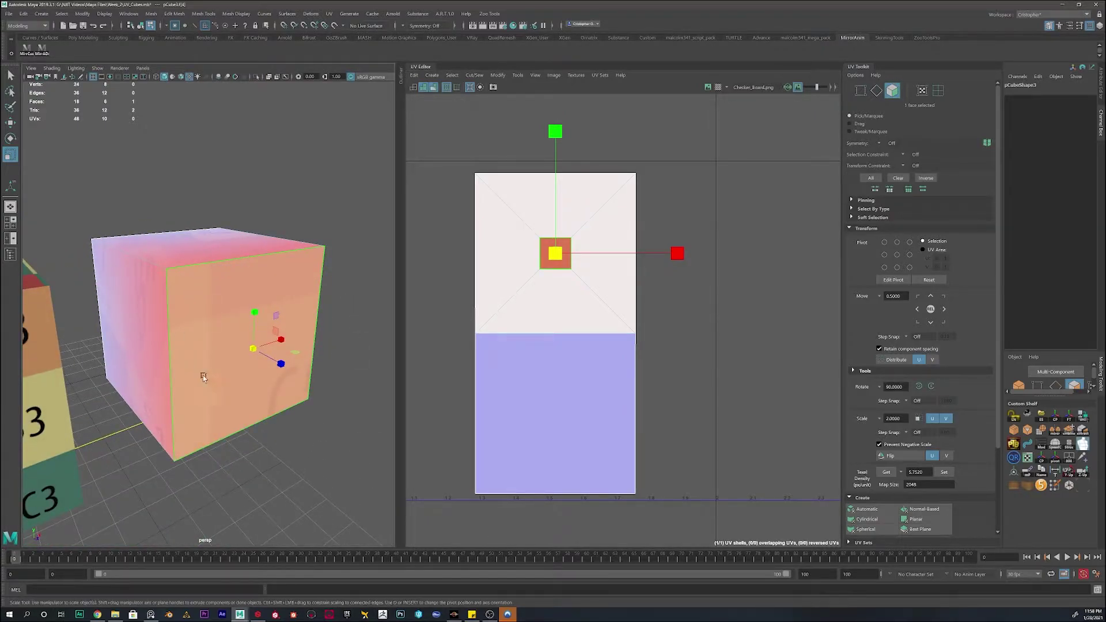
- Try enlarging the lower square UV face far beyond the layout, inspect the cube's shading, and undo the scaling
{"action": "left_click", "coordinate": [564, 369]}
{"action": "left_click_drag", "start_coordinate": [553, 414], "coordinate": [775, 352]}
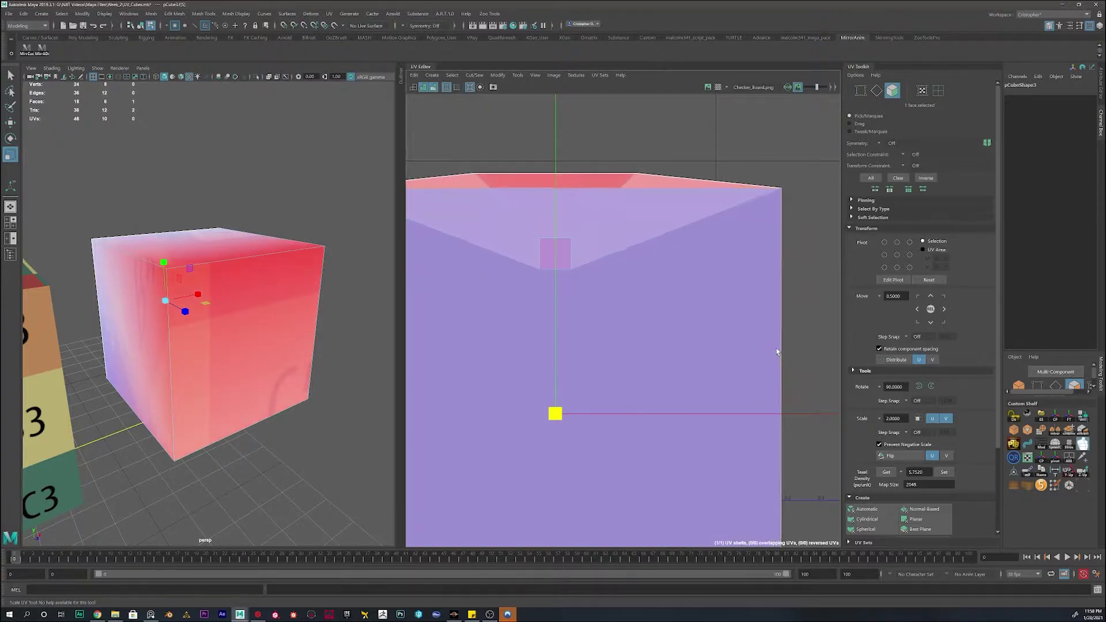
{"action": "scroll", "coordinate": [638, 337], "scroll_direction": "down", "scroll_amount": 5}
{"action": "left_click_drag", "start_coordinate": [132, 288], "coordinate": [265, 303], "text": "alt"}
{"action": "scroll", "coordinate": [253, 312], "scroll_direction": "up", "scroll_amount": 7}
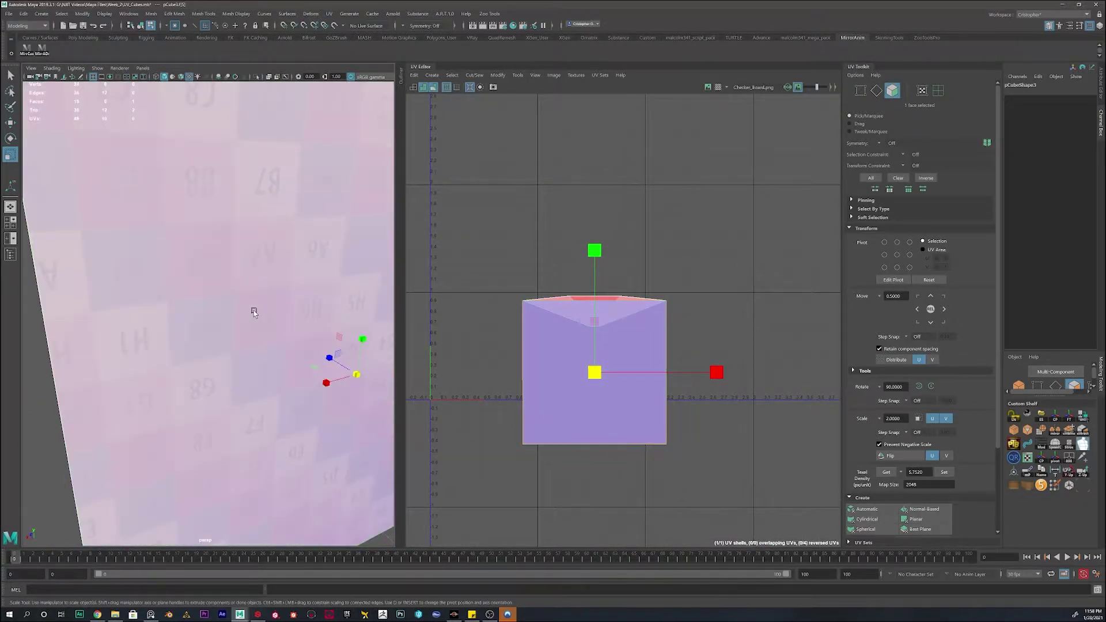
{"action": "scroll", "coordinate": [259, 314], "scroll_direction": "down", "scroll_amount": 5}
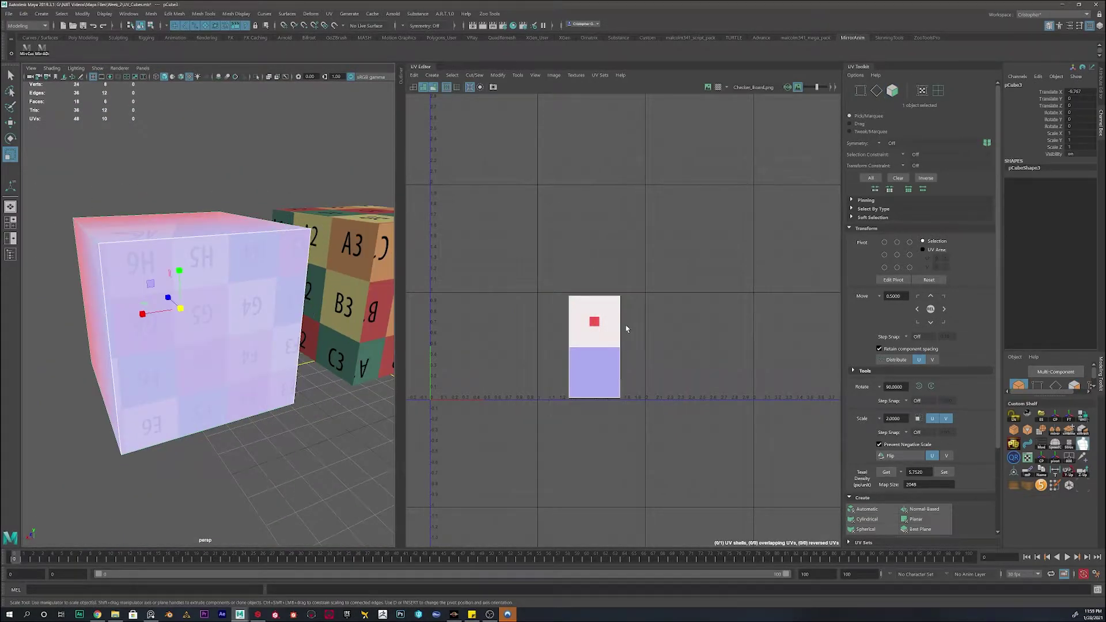
{"action": "scroll", "coordinate": [248, 297], "scroll_direction": "down", "scroll_amount": 6}
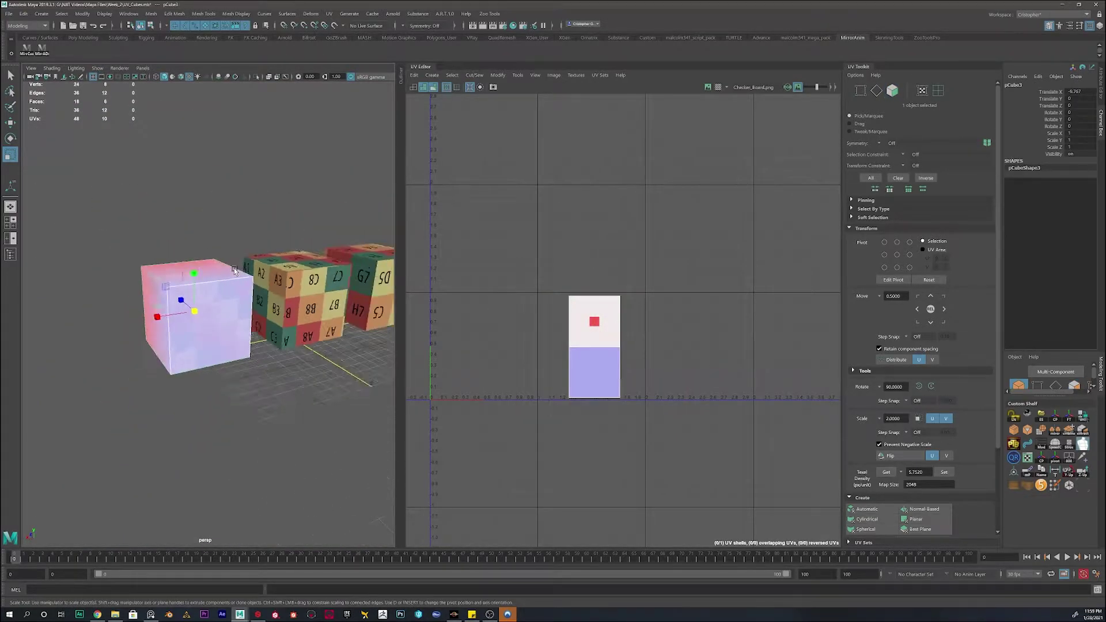
- Select each of the three cubes again to compare their distortion shading, ending on the cube with the T-shaped UV layout
{"action": "left_click_drag", "start_coordinate": [158, 262], "coordinate": [74, 308], "text": "alt"}
{"action": "middle_click_drag", "start_coordinate": [75, 309], "coordinate": [187, 311], "text": "alt"}
{"action": "left_click", "coordinate": [118, 321]}
{"action": "left_click", "coordinate": [296, 298]}
{"action": "left_click", "coordinate": [364, 293]}
{"action": "right_click_drag", "start_coordinate": [276, 302], "coordinate": [306, 297]}
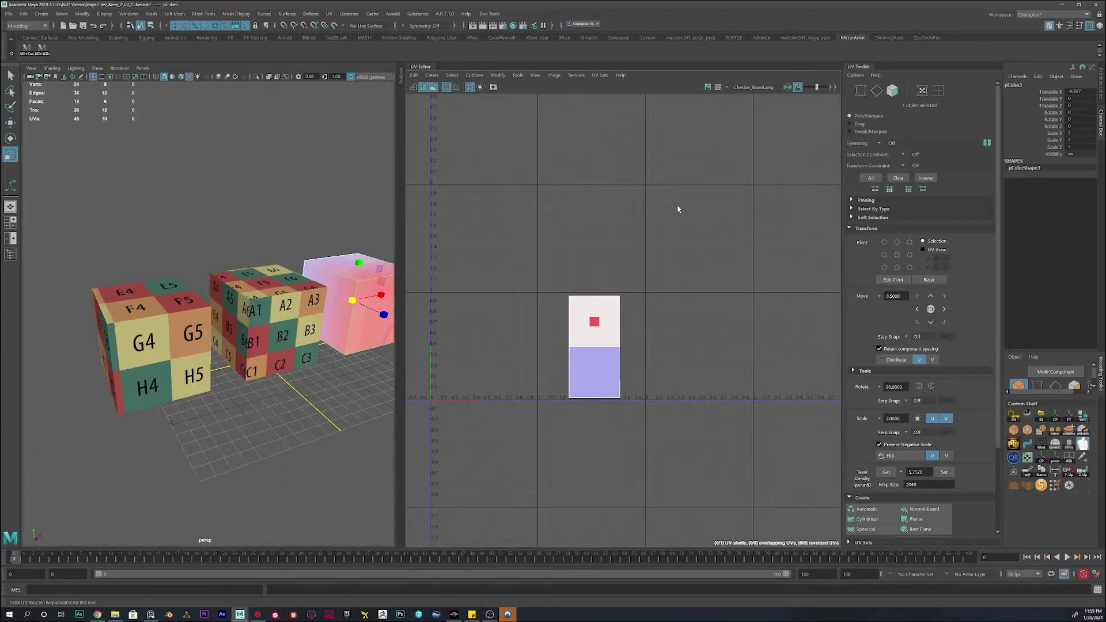
{"action": "left_click", "coordinate": [146, 330]}
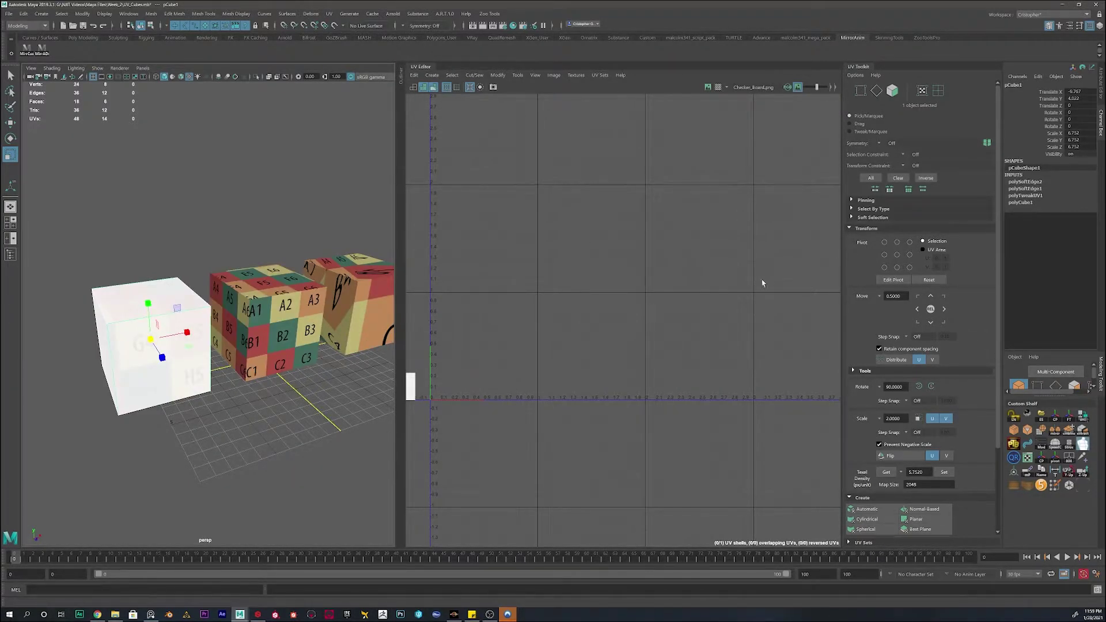
- Collapse the toolkit's Transform section, hide the UV Toolkit and show it again
{"action": "left_click", "coordinate": [853, 230]}
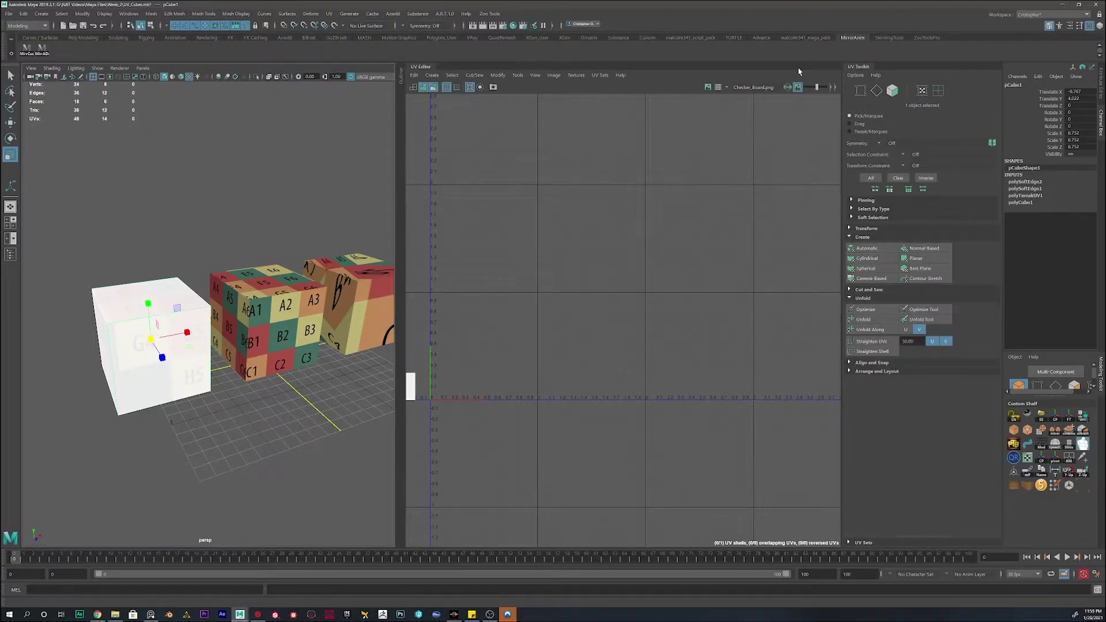
{"action": "left_click", "coordinate": [518, 75]}
{"action": "left_click", "coordinate": [541, 91]}
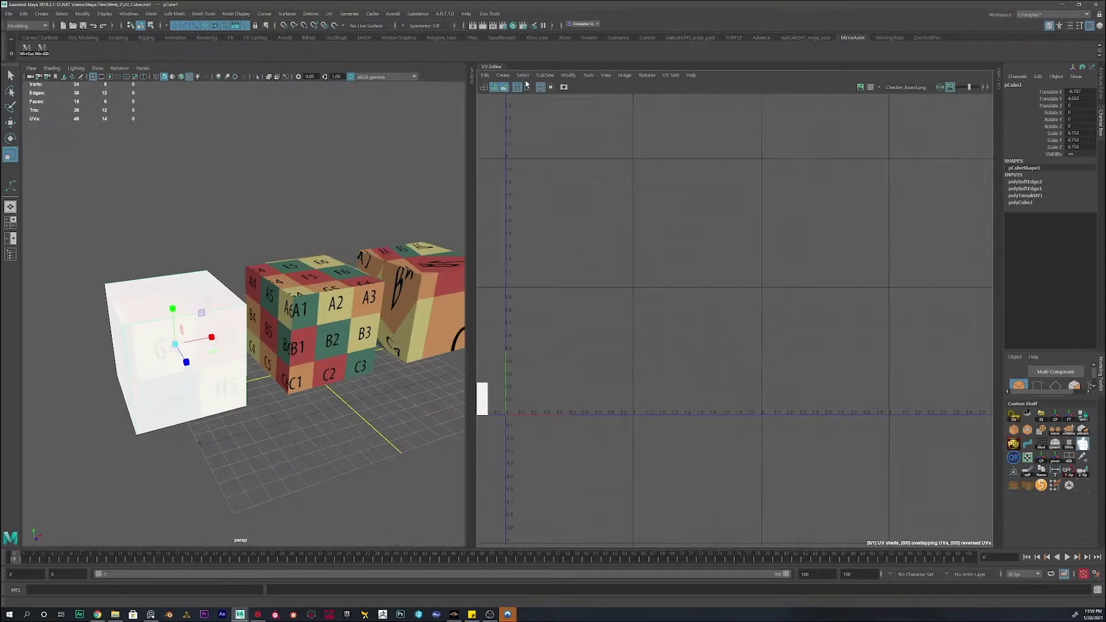
{"action": "left_click", "coordinate": [588, 76]}
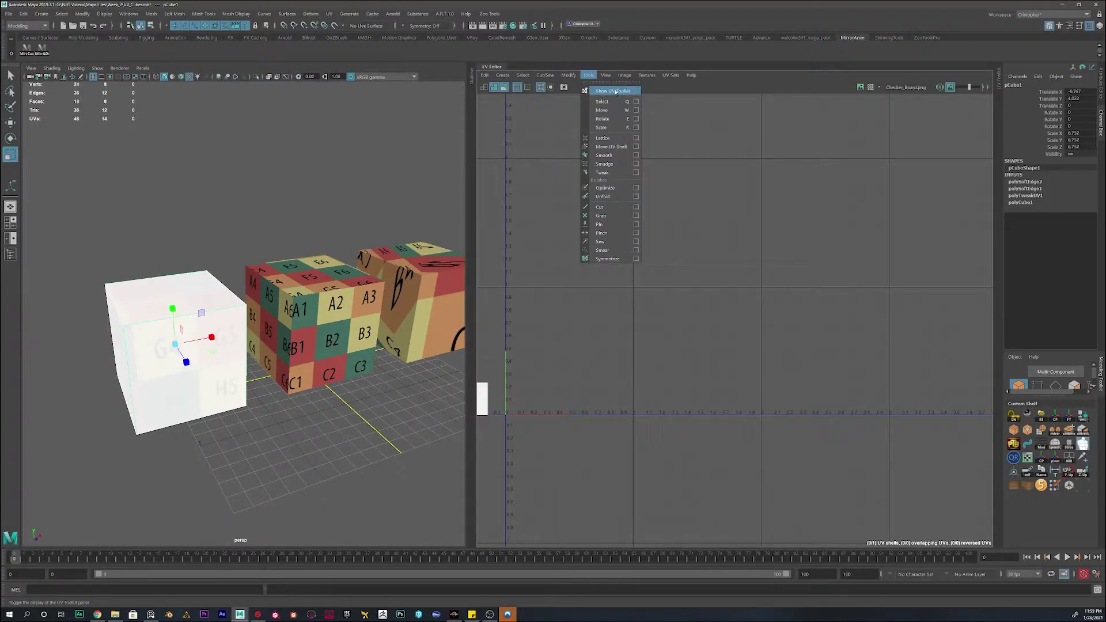
{"action": "left_click", "coordinate": [620, 91]}
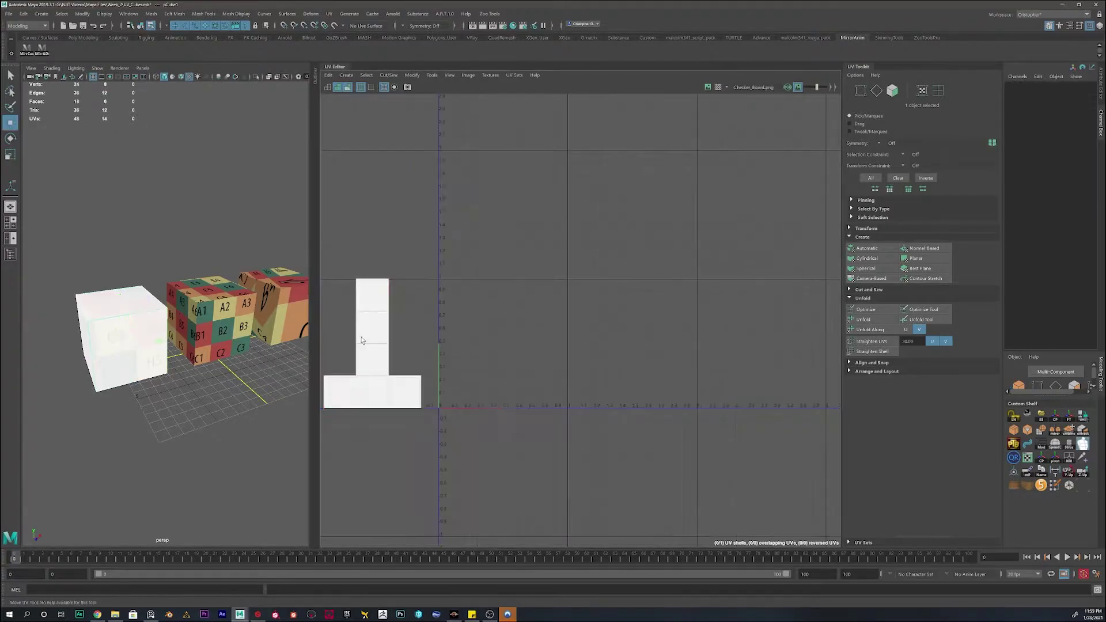
- Move the T-shaped UV shell across into the 0–1 tile and expand the toolkit's Transform section
{"action": "left_click", "coordinate": [368, 343]}
{"action": "left_click_drag", "start_coordinate": [371, 345], "coordinate": [497, 332]}
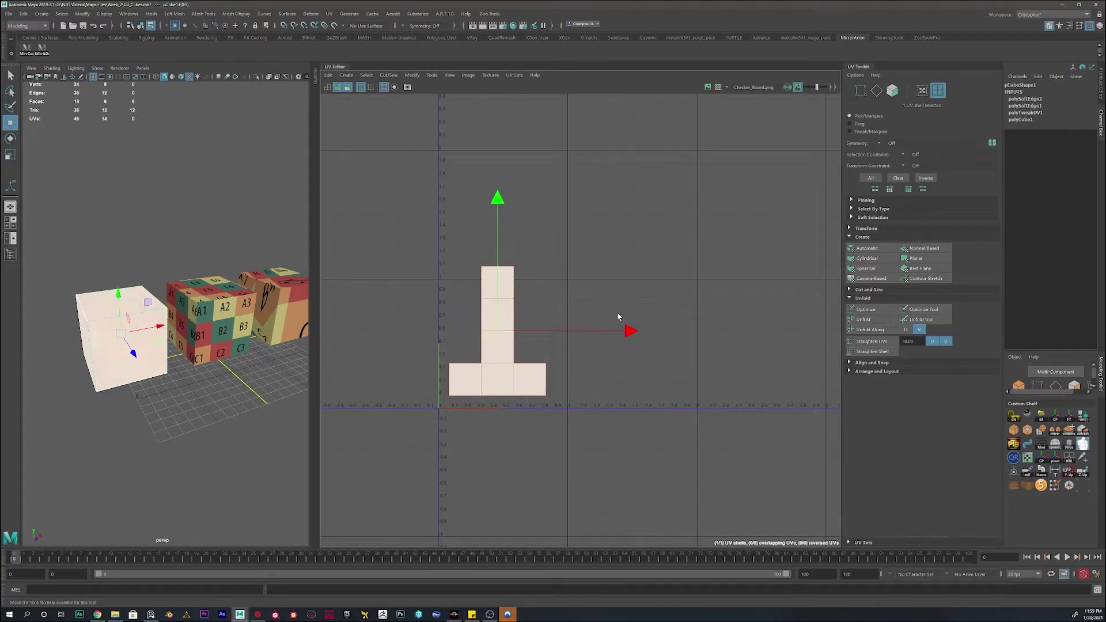
{"action": "left_click", "coordinate": [851, 235]}
{"action": "left_click", "coordinate": [852, 229]}
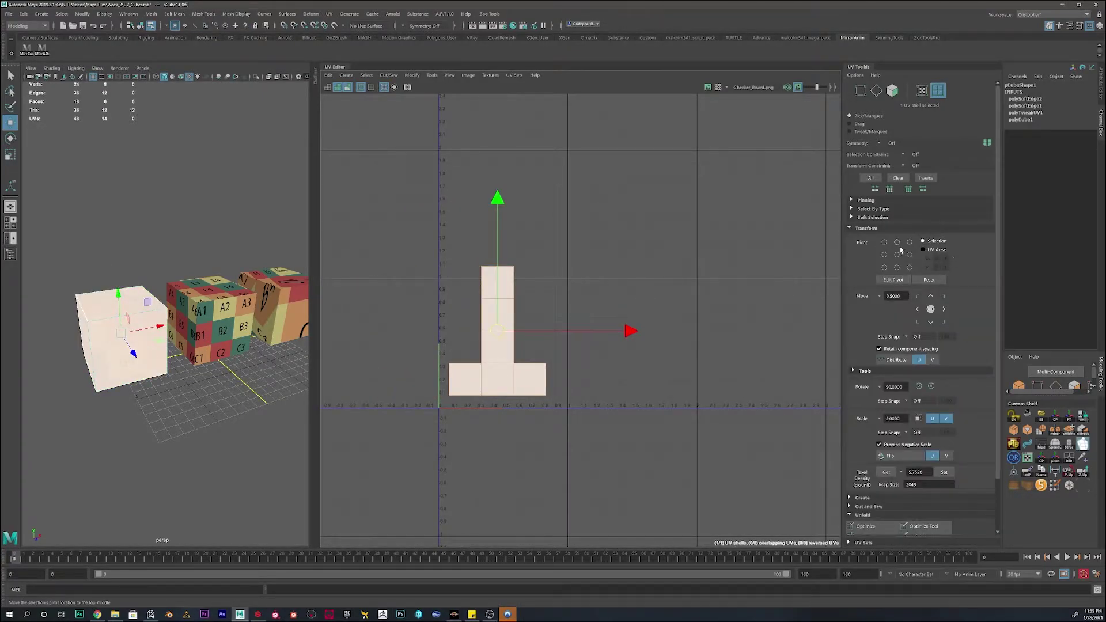
{"action": "scroll", "coordinate": [890, 376], "scroll_direction": "down", "scroll_amount": 2}
{"action": "scroll", "coordinate": [890, 376], "scroll_direction": "up", "scroll_amount": 2}
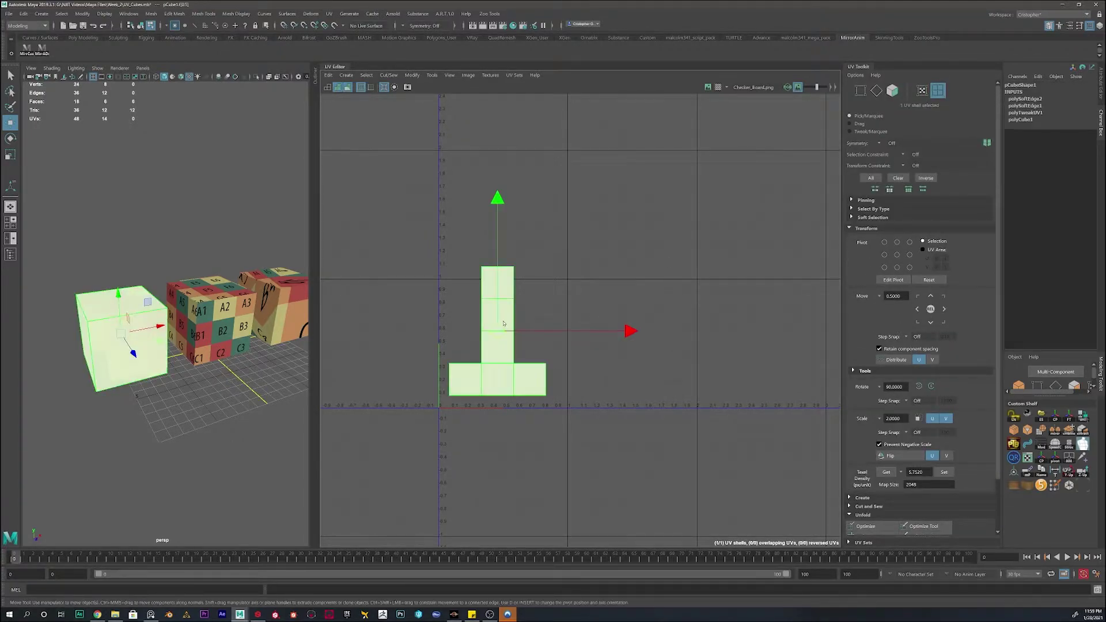
- Set the shell's pivot to its middle right and middle left, shift the shell slightly along U, and recentre the pivot
{"action": "left_click", "coordinate": [910, 254]}
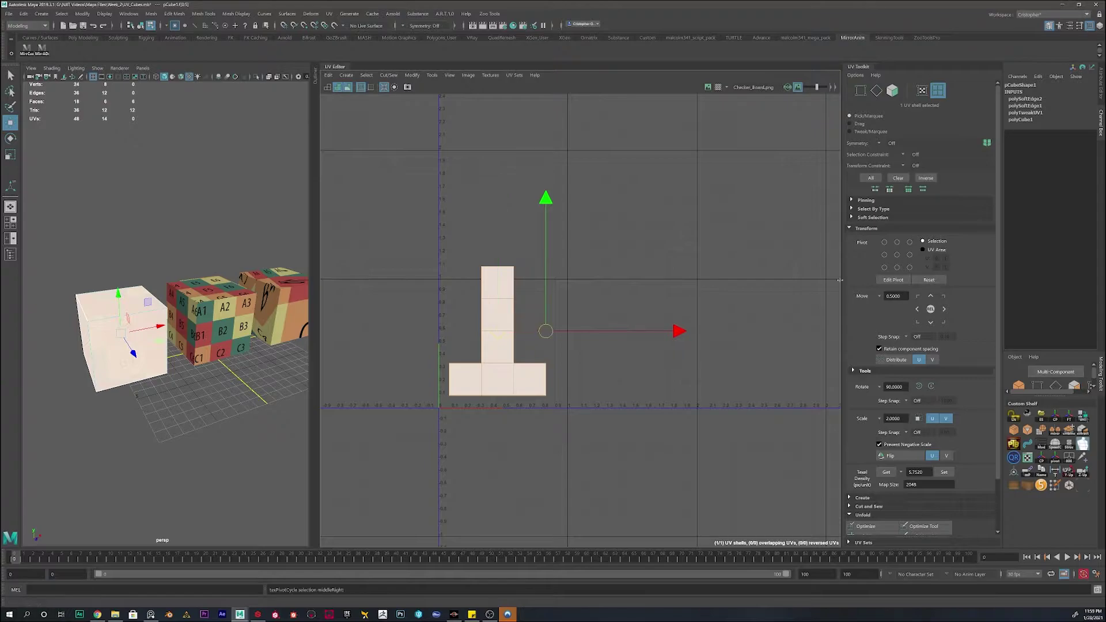
{"action": "left_click", "coordinate": [885, 254]}
{"action": "left_click_drag", "start_coordinate": [449, 331], "coordinate": [520, 336]}
{"action": "left_click", "coordinate": [896, 254]}
{"action": "left_click", "coordinate": [924, 250]}
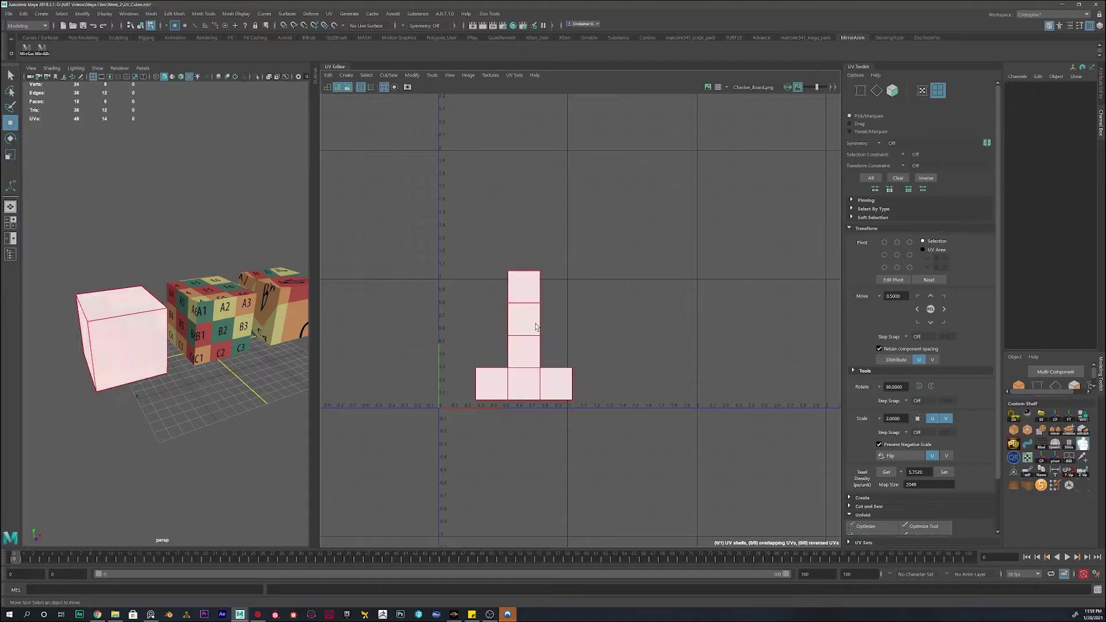
{"action": "left_click", "coordinate": [525, 309]}
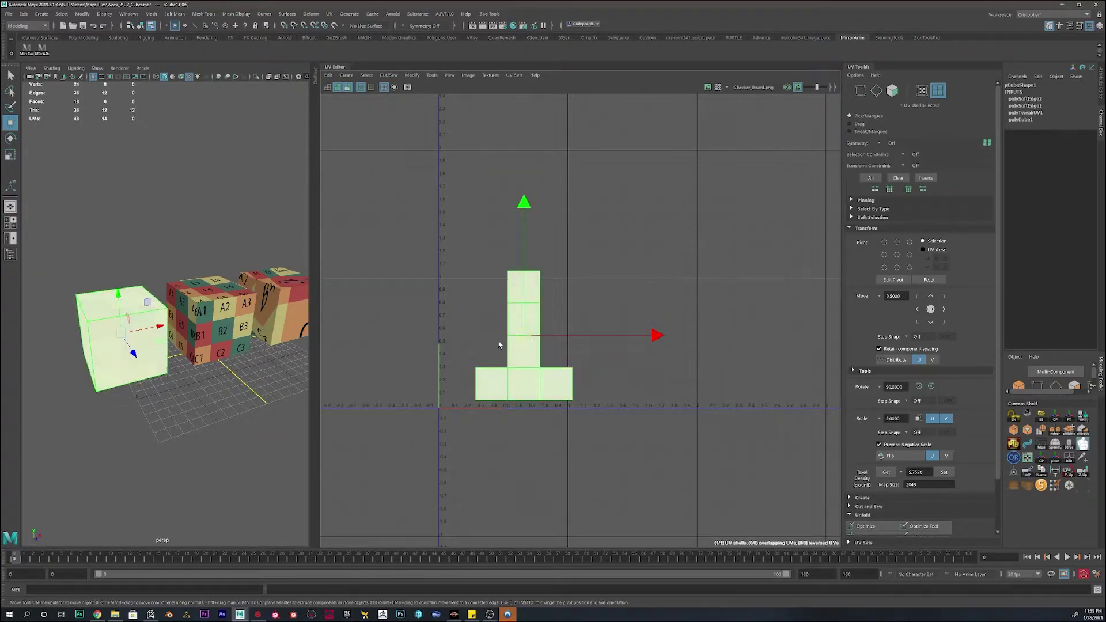
- Select the middle cube and pick the second UV shell of its top row in UV Shell mode
{"action": "left_click", "coordinate": [221, 299]}
{"action": "right_click", "coordinate": [221, 300]}
{"action": "left_click", "coordinate": [263, 283]}
{"action": "right_click_drag", "start_coordinate": [521, 297], "coordinate": [483, 289]}
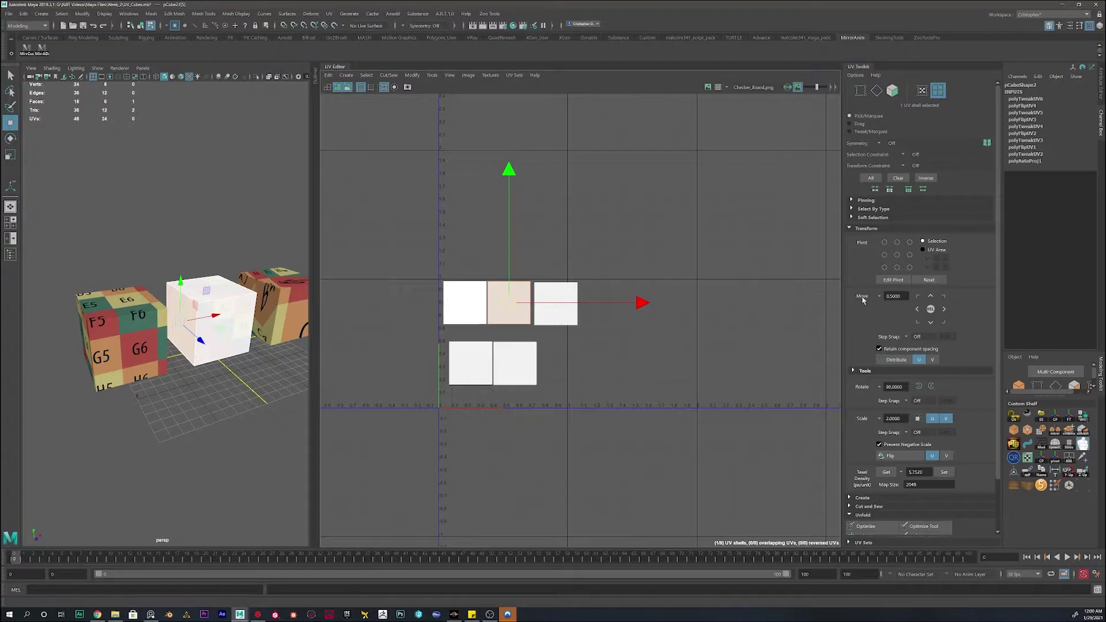
- Step the selected shell repeatedly by 0.5 along positive U and back to its original place
{"action": "left_click", "coordinate": [944, 309]}
{"action": "left_click", "coordinate": [944, 309]}
{"action": "left_click", "coordinate": [944, 309]}
{"action": "left_click", "coordinate": [918, 310]}
{"action": "left_click", "coordinate": [918, 309]}
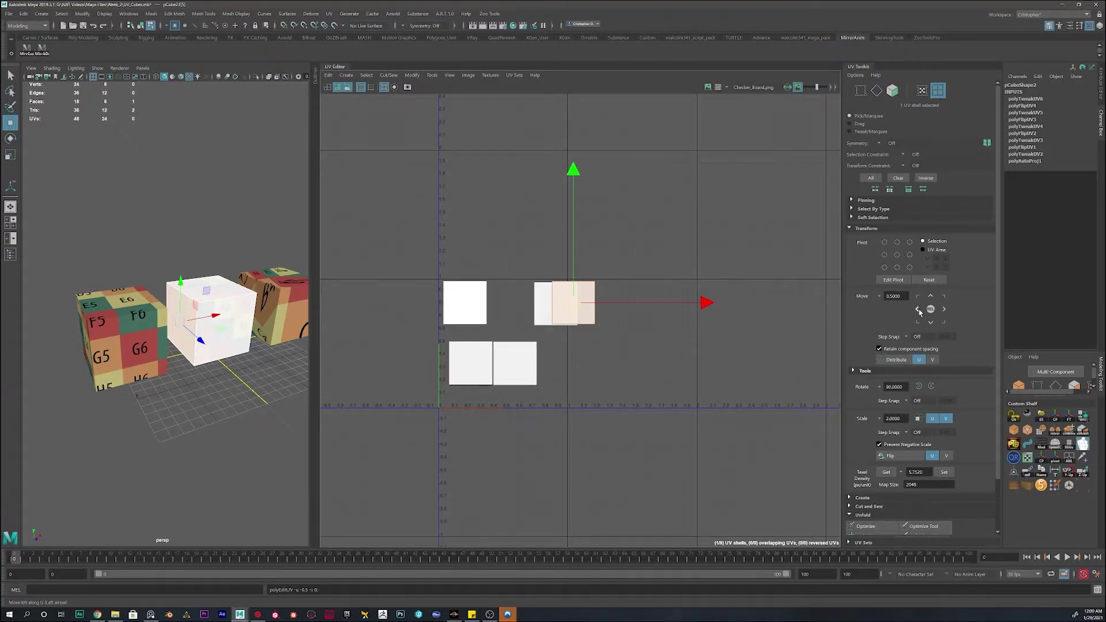
{"action": "left_click", "coordinate": [918, 310]}
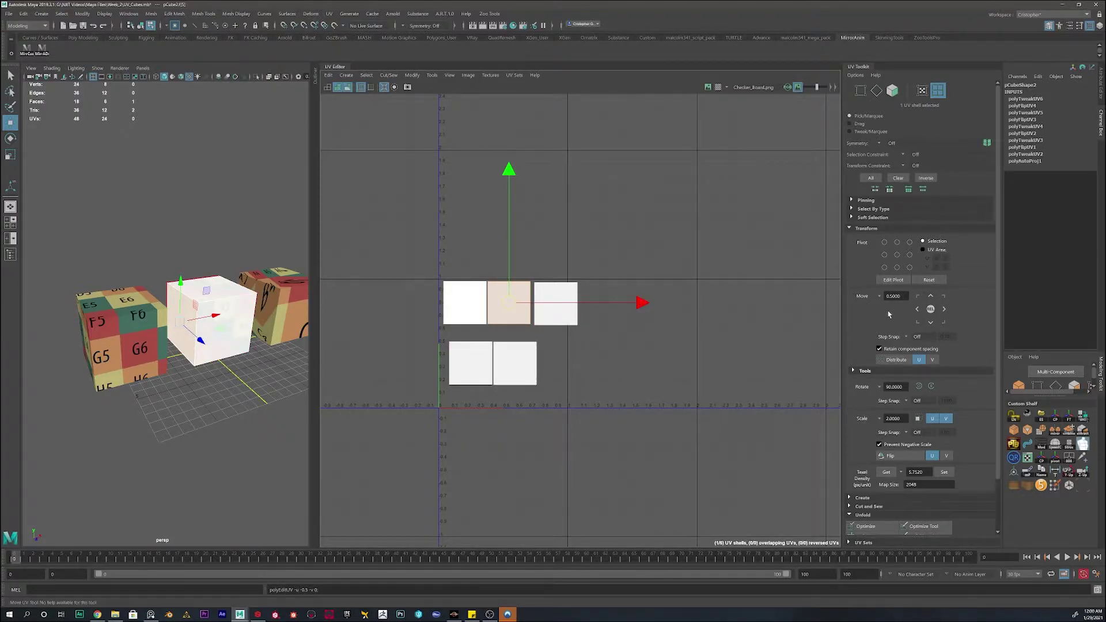
{"action": "left_click", "coordinate": [945, 309]}
{"action": "left_click", "coordinate": [944, 309]}
{"action": "left_click", "coordinate": [917, 310]}
{"action": "left_click", "coordinate": [918, 310]}
{"action": "left_click", "coordinate": [945, 309]}
{"action": "left_click", "coordinate": [945, 310]}
{"action": "left_click", "coordinate": [945, 309]}
{"action": "left_click", "coordinate": [917, 309]}
{"action": "left_click", "coordinate": [917, 310]}
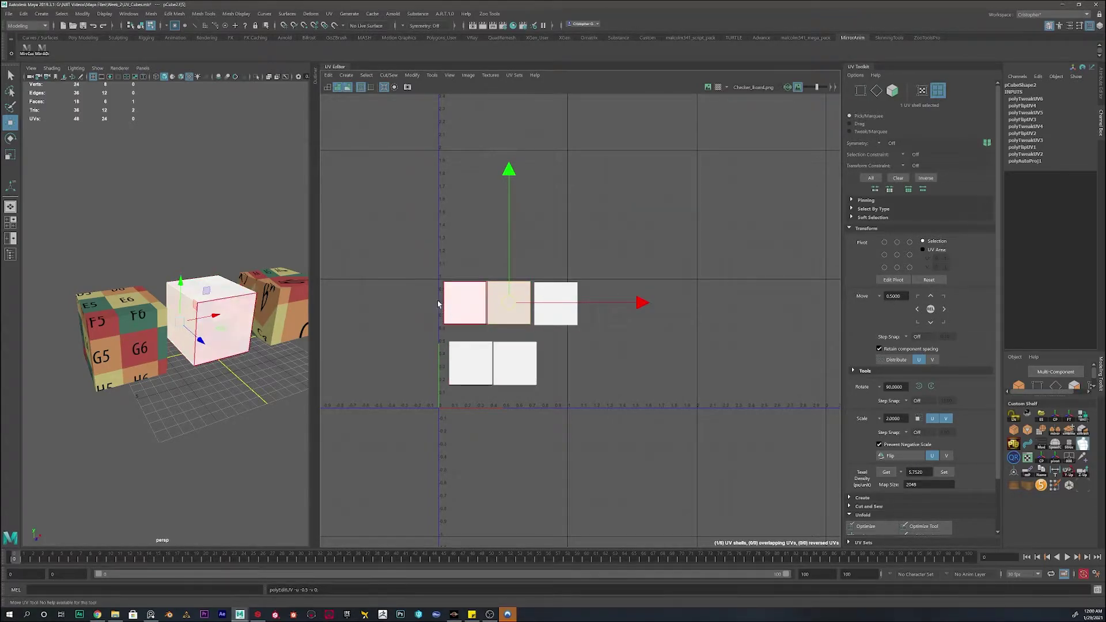
- Rotate the shell by 90 degrees, set the rotation angle to 45, and keep rotating it to complete a full turn
{"action": "scroll", "coordinate": [930, 344], "scroll_direction": "down", "scroll_amount": 1}
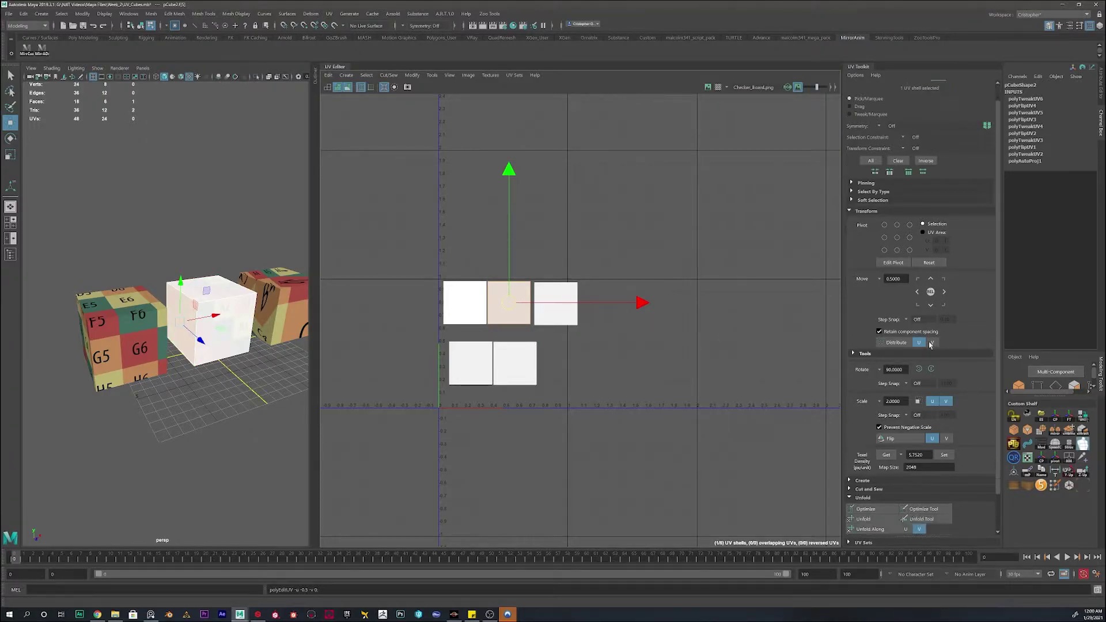
{"action": "scroll", "coordinate": [930, 345], "scroll_direction": "down", "scroll_amount": 2}
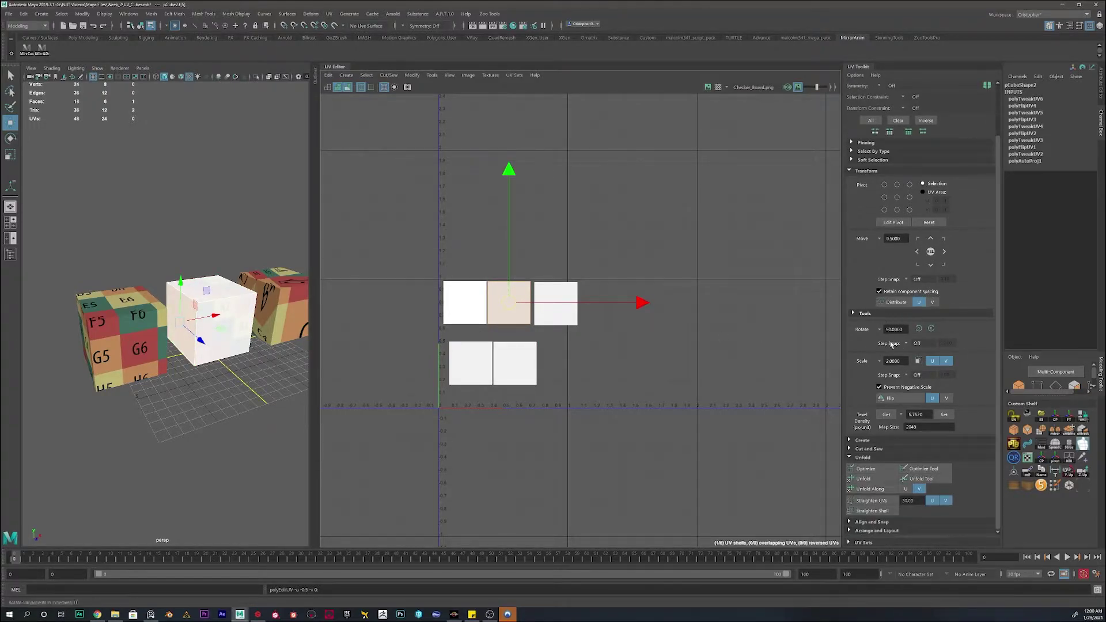
{"action": "left_click", "coordinate": [931, 329]}
{"action": "double_click", "coordinate": [896, 330]}
{"action": "type", "text": "45"}
{"action": "left_click", "coordinate": [932, 329]}
{"action": "left_click", "coordinate": [932, 329]}
{"action": "left_click", "coordinate": [932, 330]}
{"action": "left_click", "coordinate": [932, 330]}
{"action": "left_click", "coordinate": [932, 330]}
{"action": "left_click", "coordinate": [932, 330]}
- Select the separate shell at the end of the top row and flip it along U four times
{"action": "left_click", "coordinate": [559, 315]}
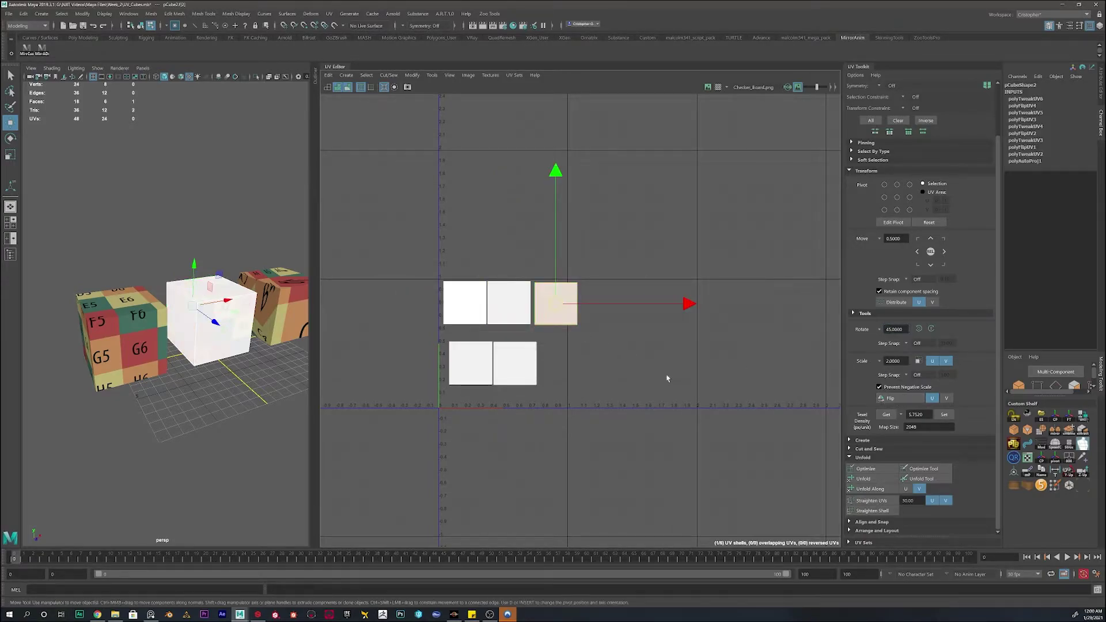
{"action": "left_click", "coordinate": [902, 401]}
{"action": "left_click", "coordinate": [901, 400]}
{"action": "left_click", "coordinate": [899, 400]}
{"action": "left_click", "coordinate": [897, 399]}
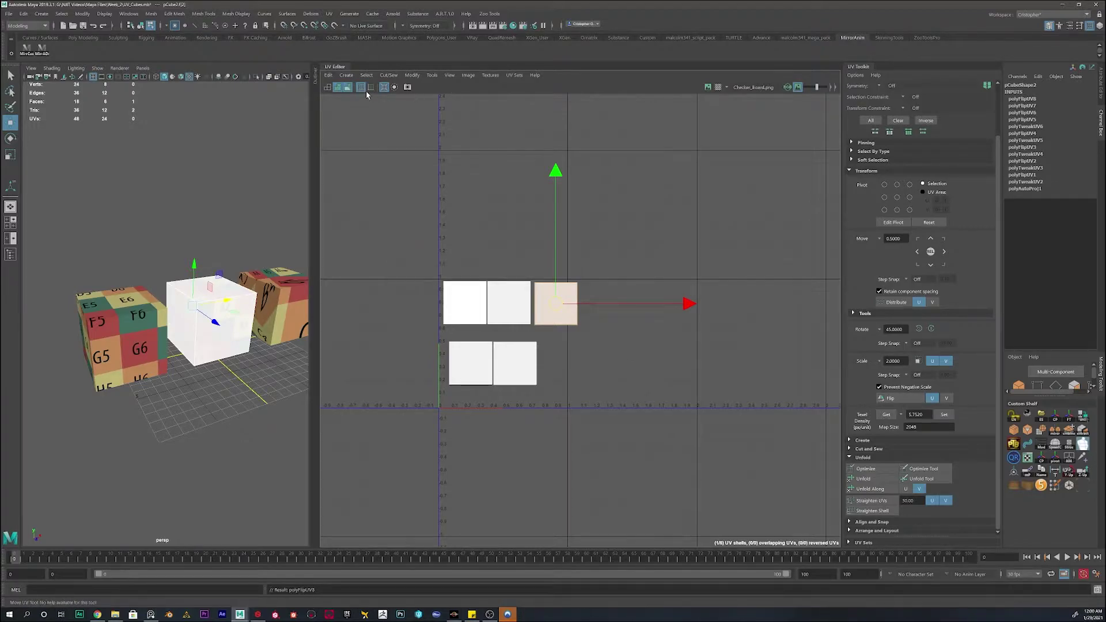
- Switch from distortion to shaded UV display and flip the end shell along U repeatedly, finishing with it non-reversed
{"action": "left_click", "coordinate": [914, 401]}
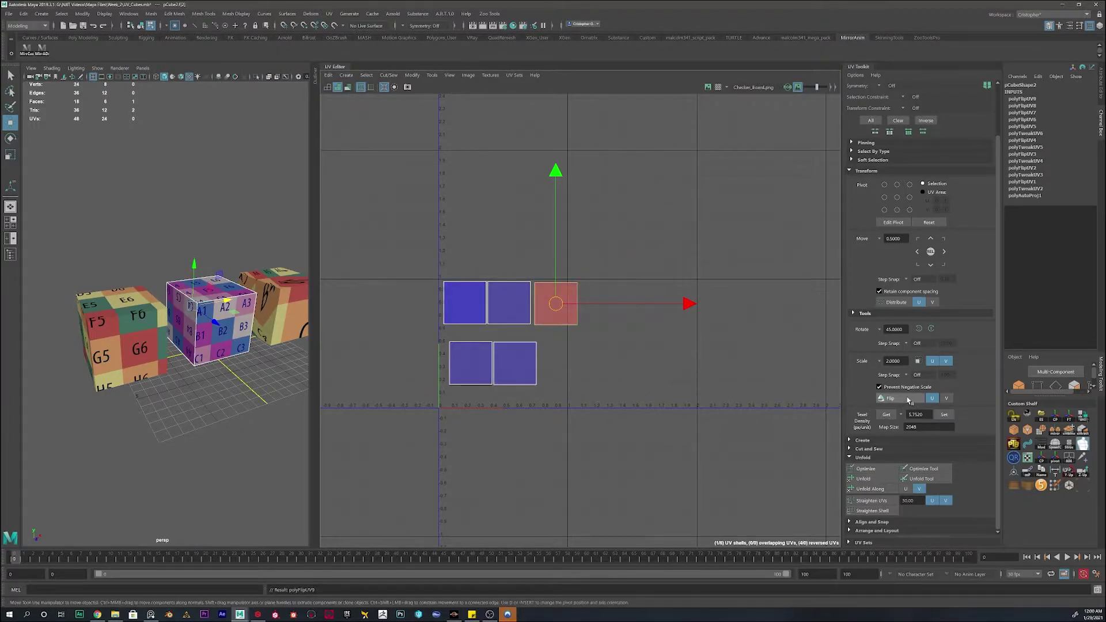
{"action": "left_click", "coordinate": [912, 400]}
{"action": "left_click", "coordinate": [911, 401]}
{"action": "left_click", "coordinate": [909, 400]}
{"action": "left_click", "coordinate": [908, 400]}
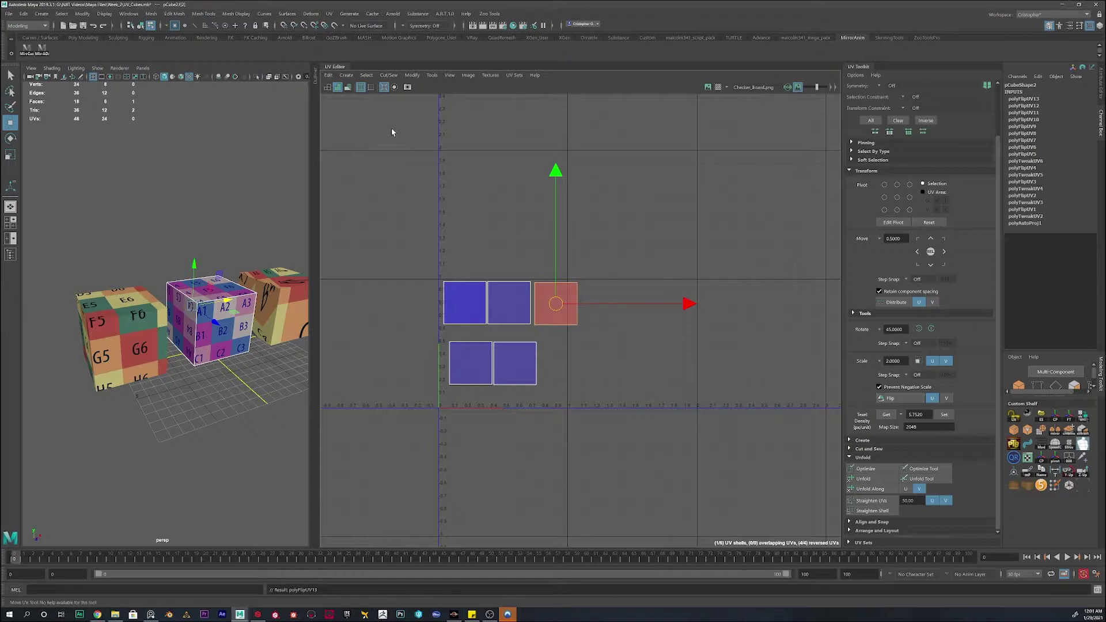
{"action": "left_click", "coordinate": [908, 398]}
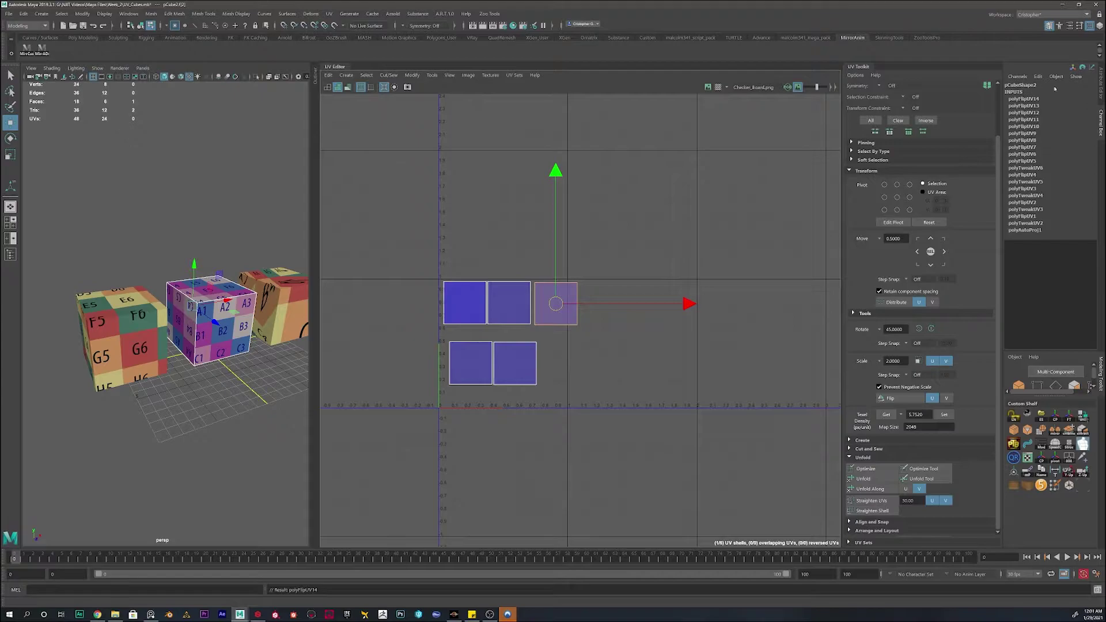
- Show the cube shape's Attribute Editor, return to the Channel Box, and clear the shell selection
{"action": "left_click", "coordinate": [1097, 88]}
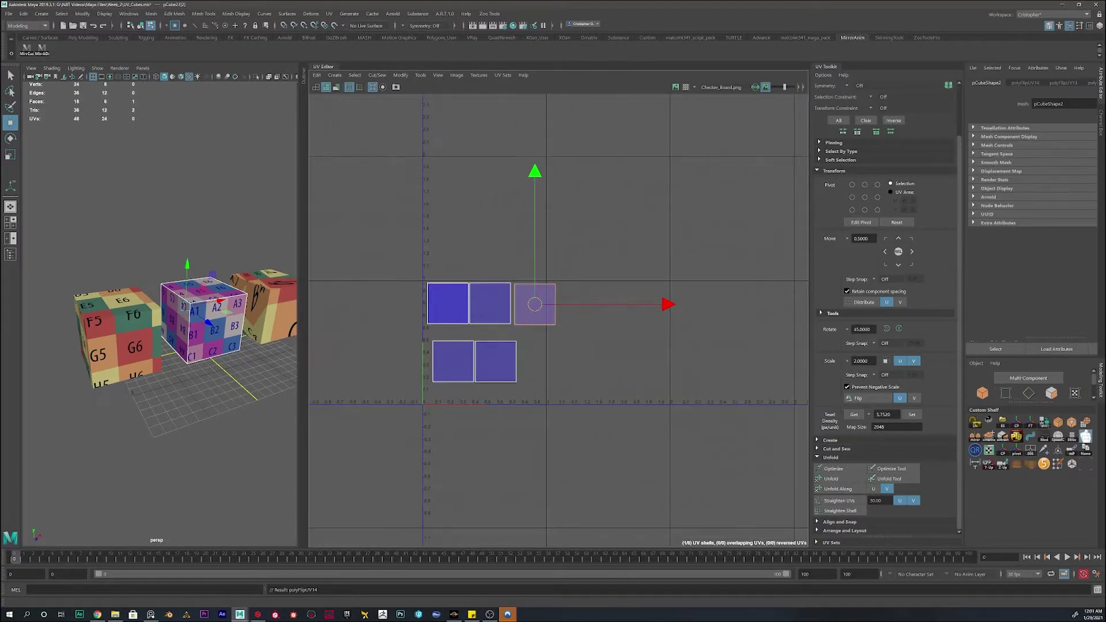
{"action": "left_click", "coordinate": [1099, 123]}
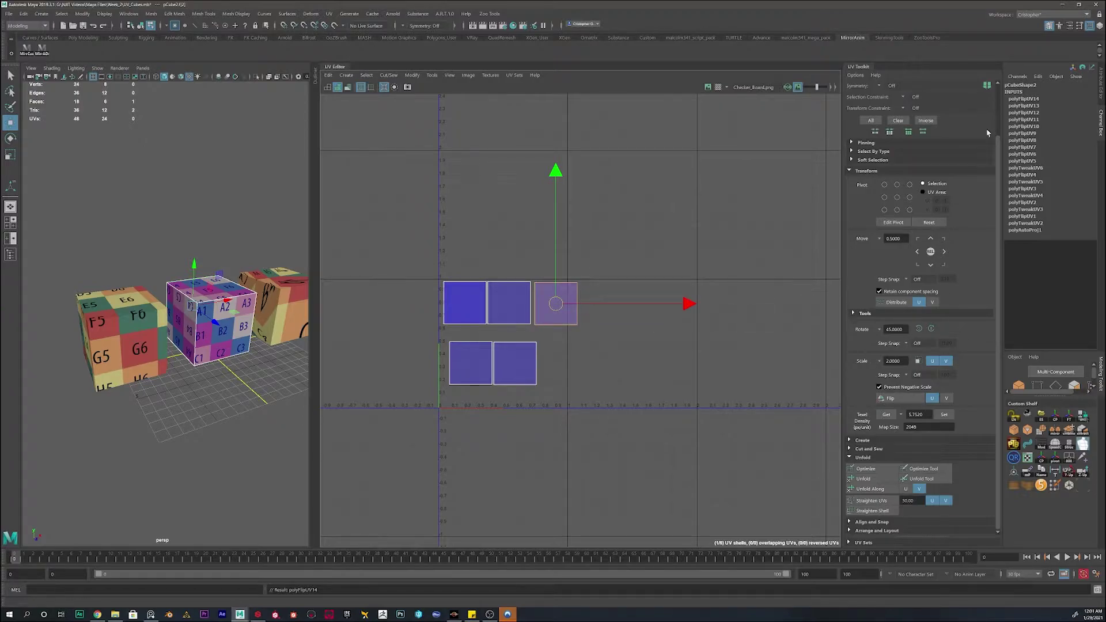
{"action": "left_click", "coordinate": [660, 361]}
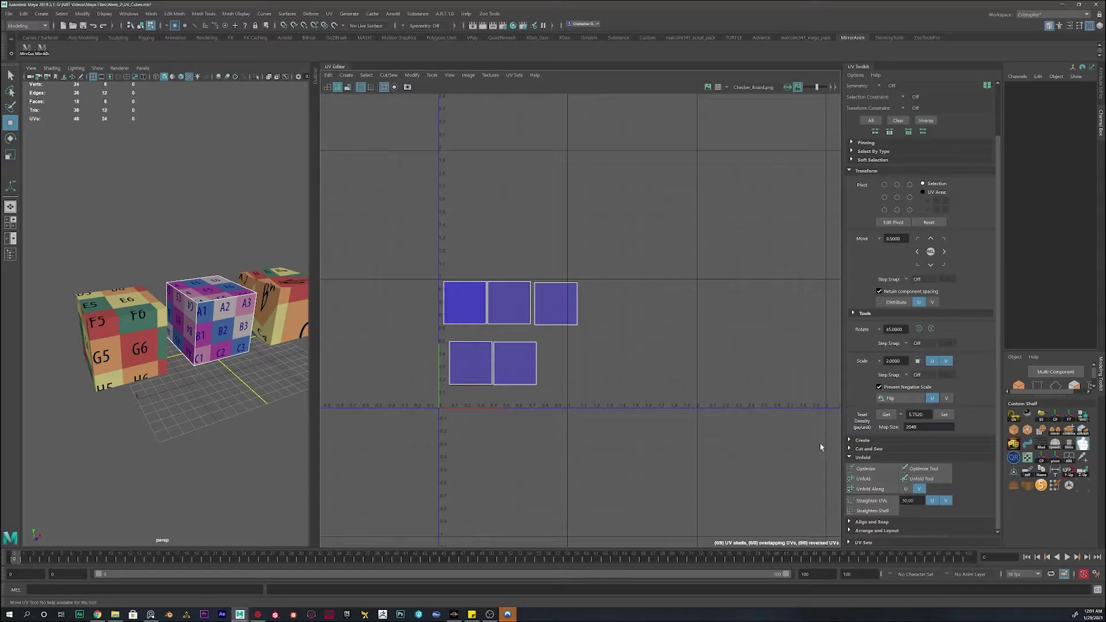
- Enlarge the end shell of the top row to about half a tile wide and move it outside the 0–1 tile
{"action": "scroll", "coordinate": [532, 305], "scroll_direction": "up", "scroll_amount": 3}
{"action": "right_click_drag", "start_coordinate": [579, 304], "coordinate": [579, 305]}
{"action": "key", "text": "r"}
{"action": "left_click_drag", "start_coordinate": [571, 305], "coordinate": [638, 420]}
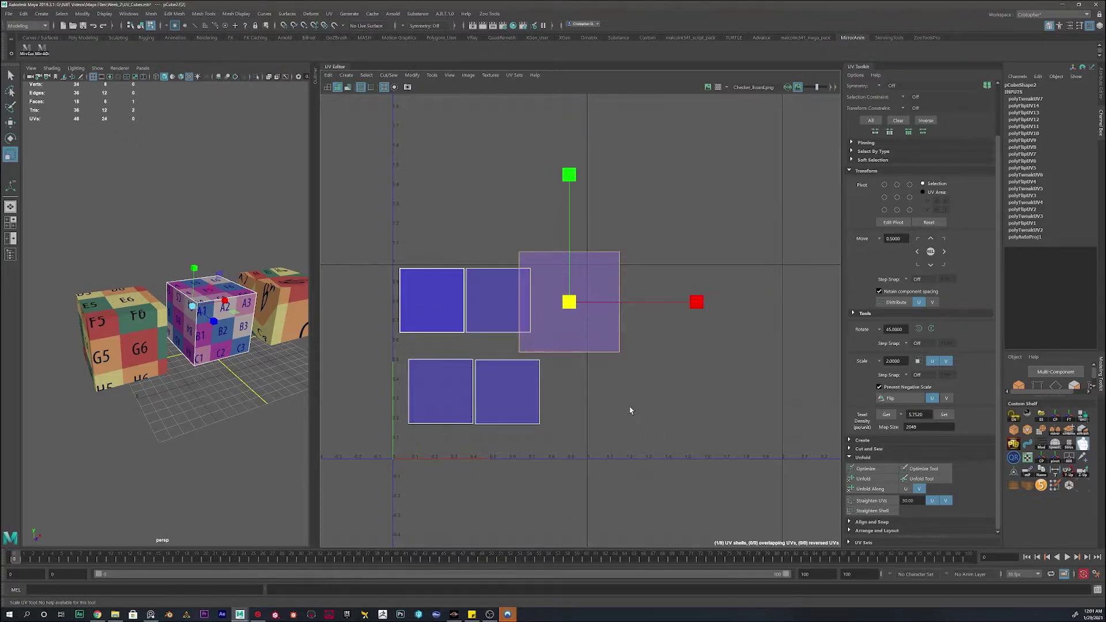
{"action": "key", "text": "w"}
{"action": "left_click_drag", "start_coordinate": [568, 303], "coordinate": [657, 341]}
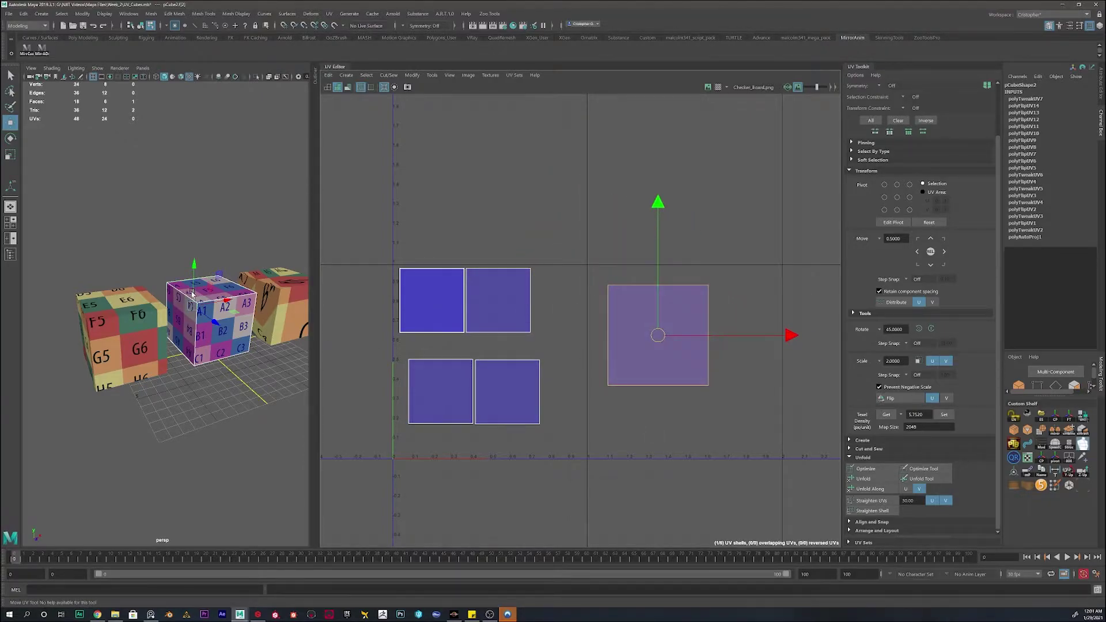
- Return to object selection on the middle cube and show the three cubes in plain shaded display without textures
{"action": "key", "text": "f"}
{"action": "scroll", "coordinate": [176, 292], "scroll_direction": "down", "scroll_amount": 4}
{"action": "left_click_drag", "start_coordinate": [175, 291], "coordinate": [174, 316], "text": "alt"}
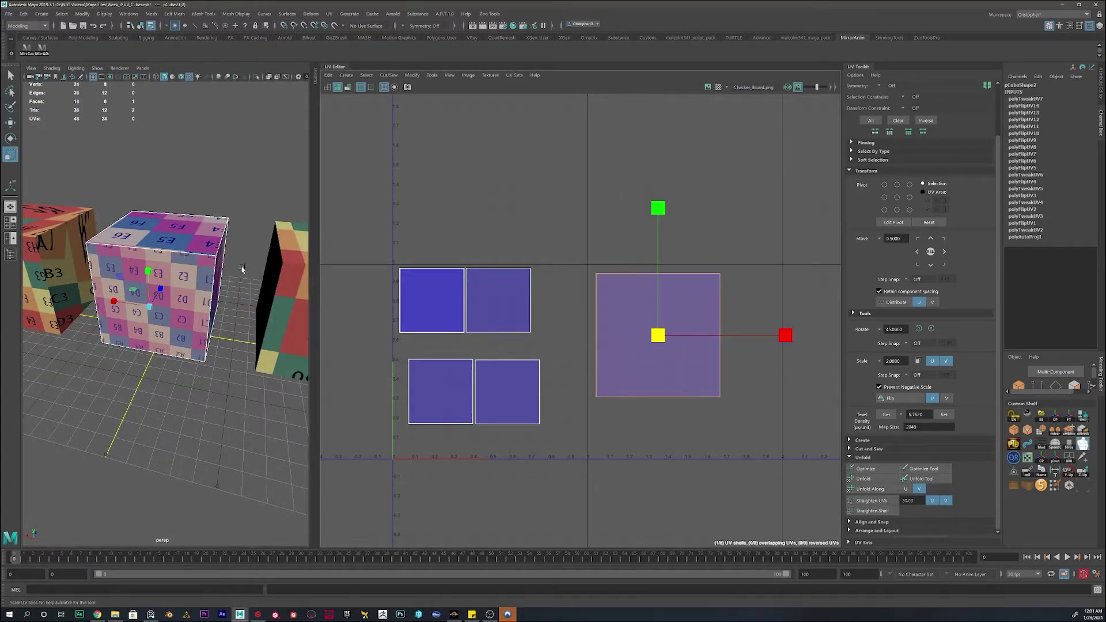
{"action": "mouse_move", "coordinate": [215, 236]}
{"action": "left_mouse_down", "text": "alt"}
{"action": "mouse_move", "coordinate": [119, 238]}
{"action": "mouse_move", "coordinate": [199, 240]}
{"action": "left_mouse_up", "text": "alt"}
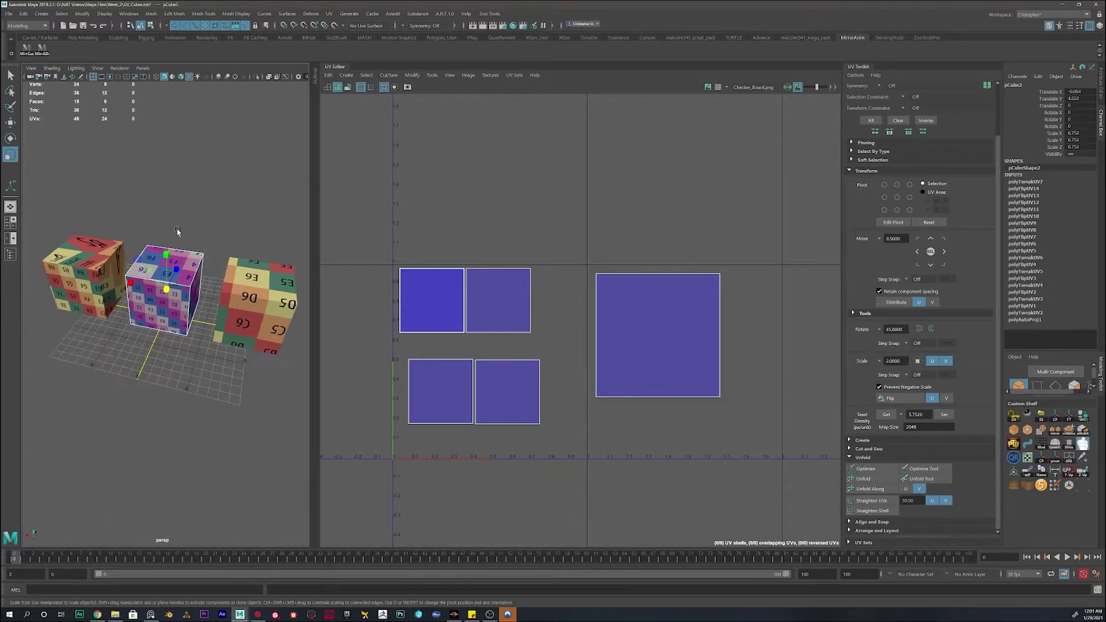
{"action": "key", "text": "4"}
{"action": "key", "text": "5"}
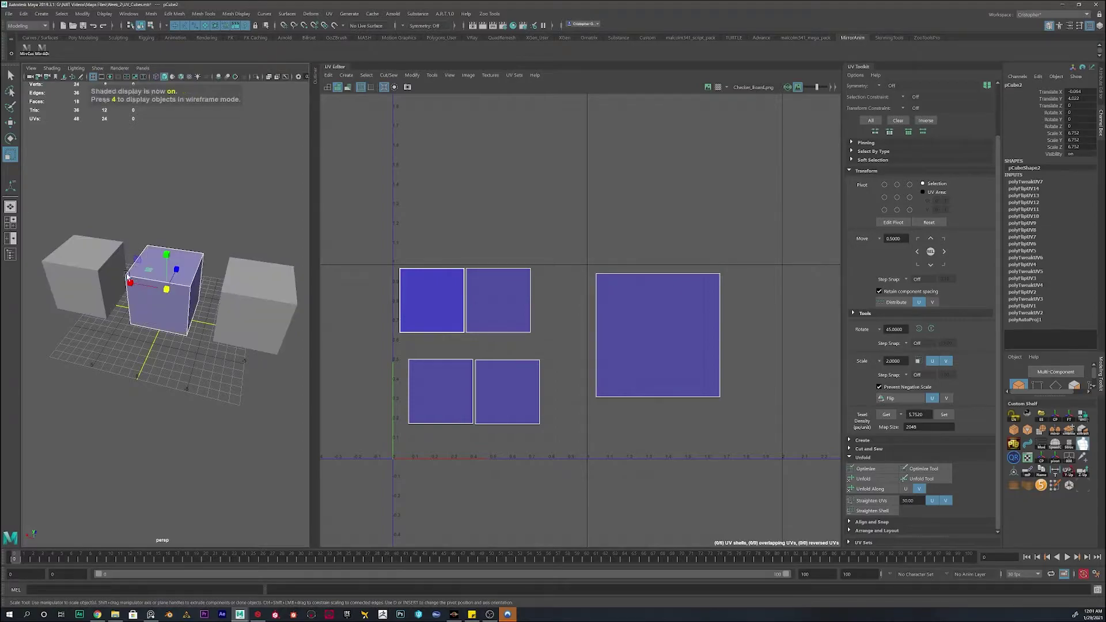
- Turn off the shaded UV display in favour of wireframe and apply the checker map to the middle cube
{"action": "left_click", "coordinate": [338, 87]}
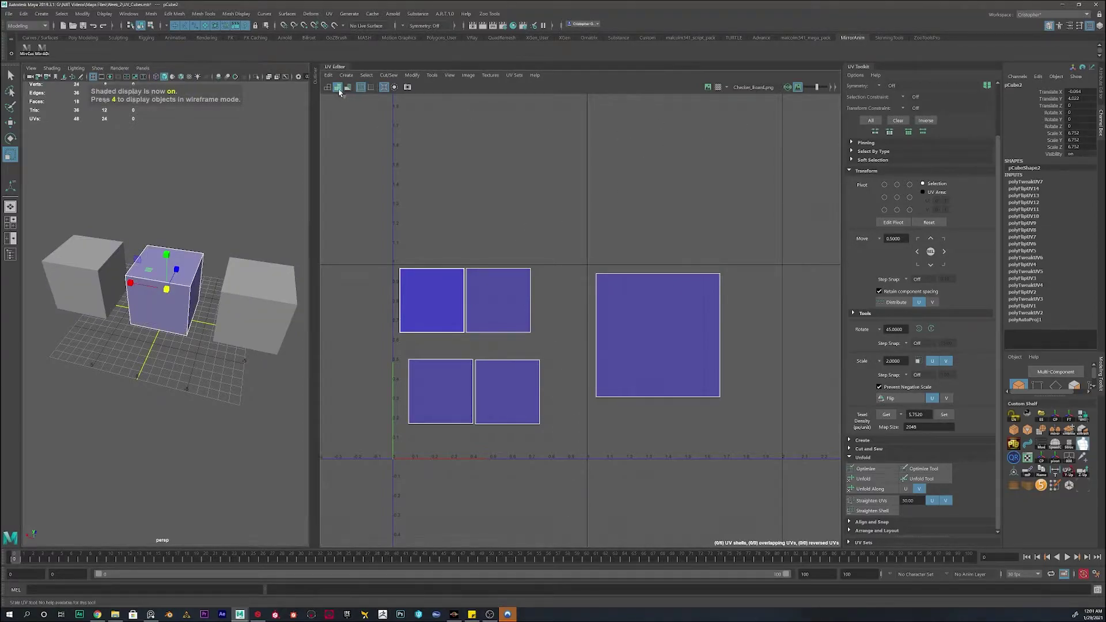
{"action": "left_click", "coordinate": [327, 87]}
{"action": "left_click", "coordinate": [718, 87]}
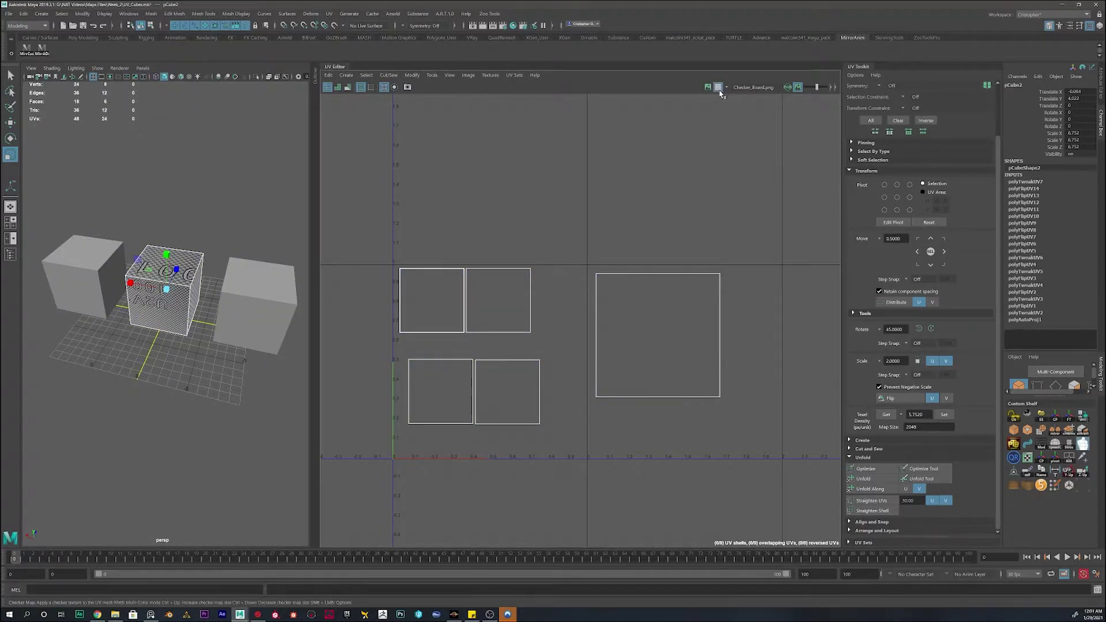
{"action": "key", "text": "f"}
{"action": "middle_click_drag", "start_coordinate": [551, 266], "coordinate": [554, 267], "text": "alt"}
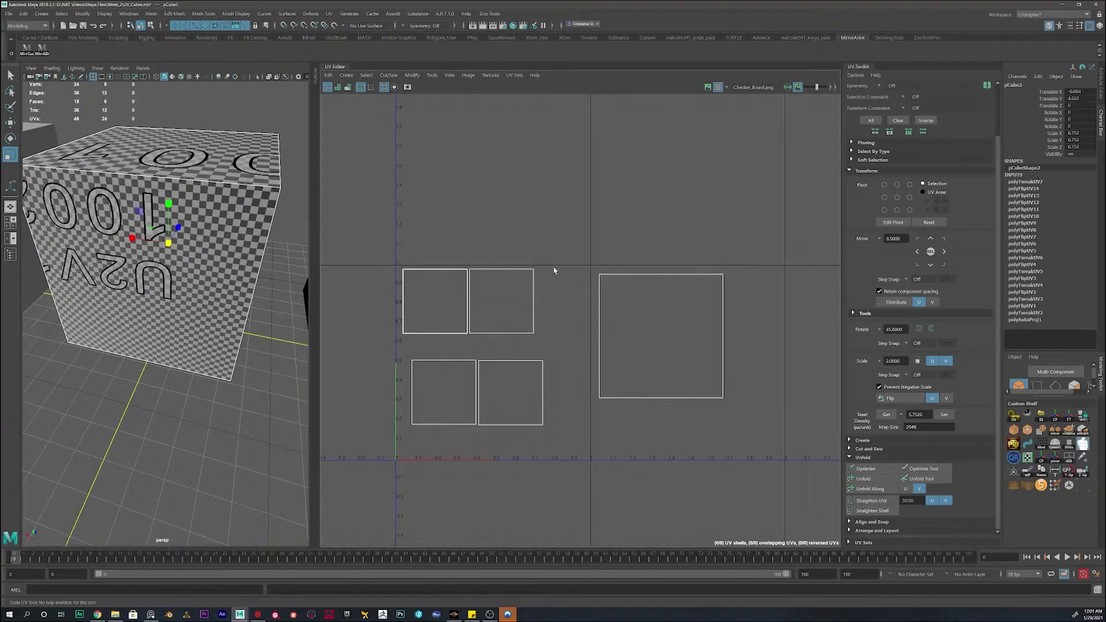
- Select the large separate UV shell and scale it up uniformly to about one tile wide
{"action": "right_click_drag", "start_coordinate": [720, 313], "coordinate": [682, 297]}
{"action": "left_click", "coordinate": [695, 335]}
{"action": "left_click_drag", "start_coordinate": [661, 336], "coordinate": [738, 402]}
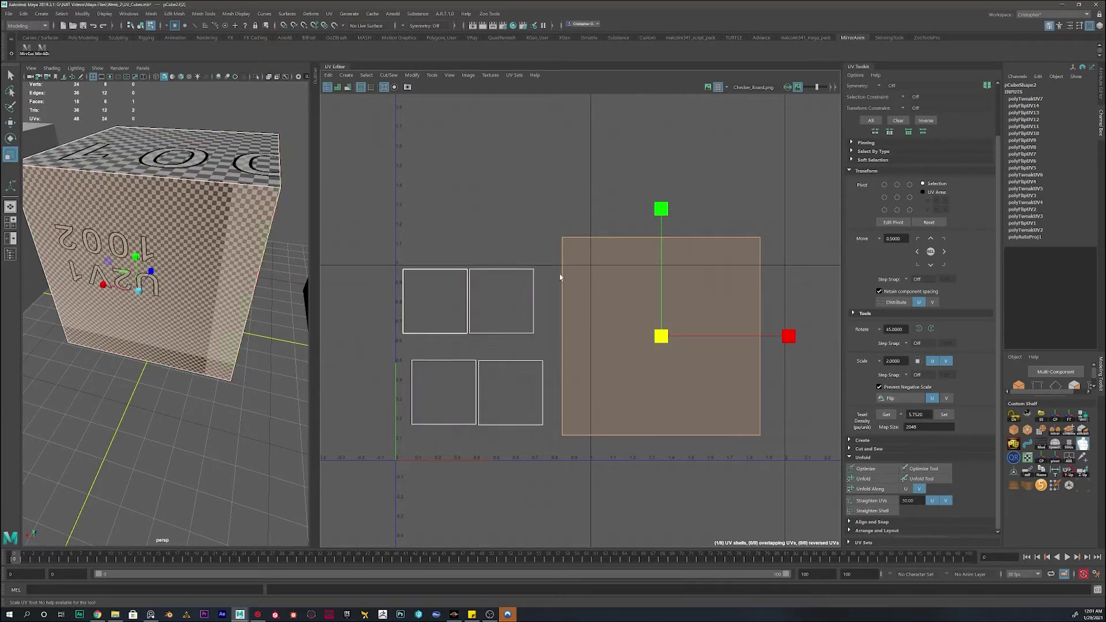
- Try to scale up the second shell of the top row by hand, and undo the change
{"action": "left_click", "coordinate": [510, 297]}
{"action": "left_click_drag", "start_coordinate": [503, 304], "coordinate": [561, 349]}
{"action": "key", "text": "ctrl+z"}
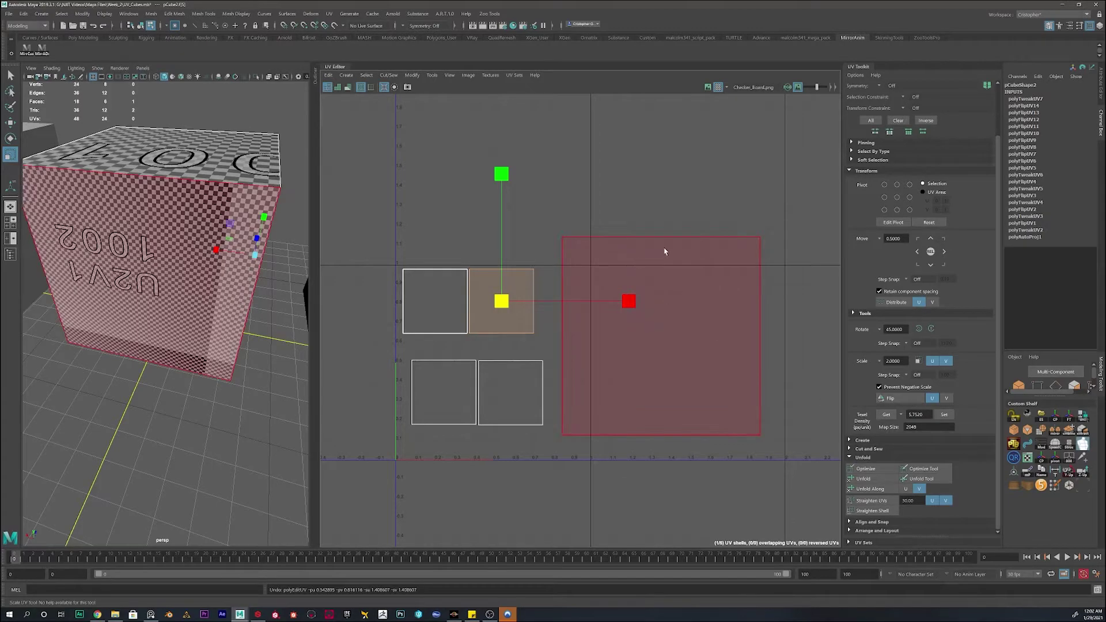
- Sample the large shell's texel density at map size 2048 and apply it to all the smaller shells
{"action": "left_click", "coordinate": [674, 263]}
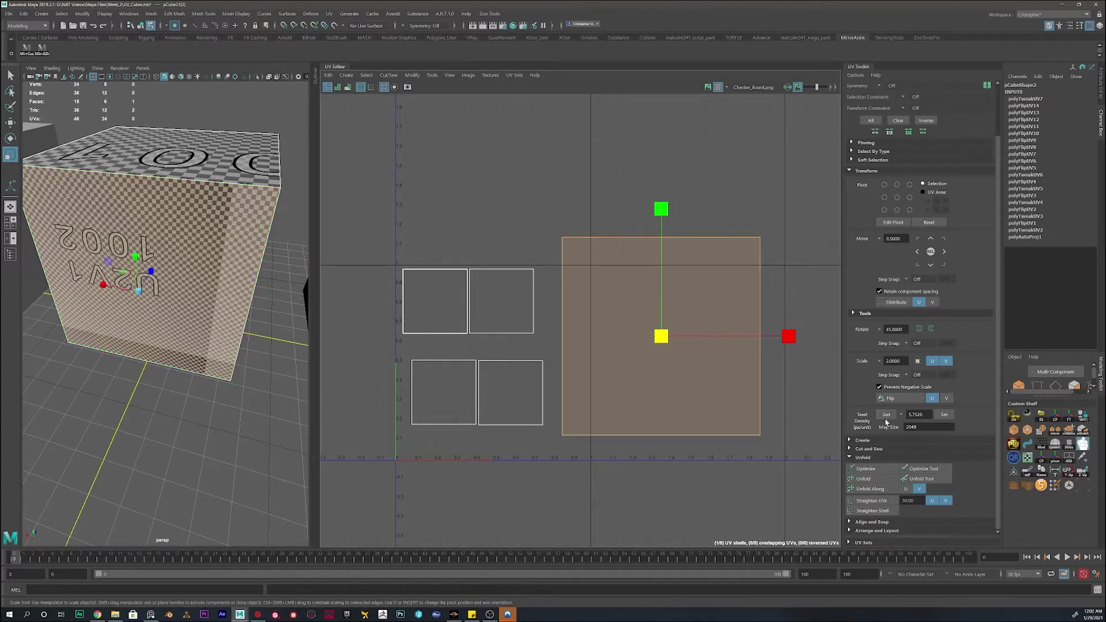
{"action": "left_click_drag", "start_coordinate": [919, 427], "coordinate": [880, 433]}
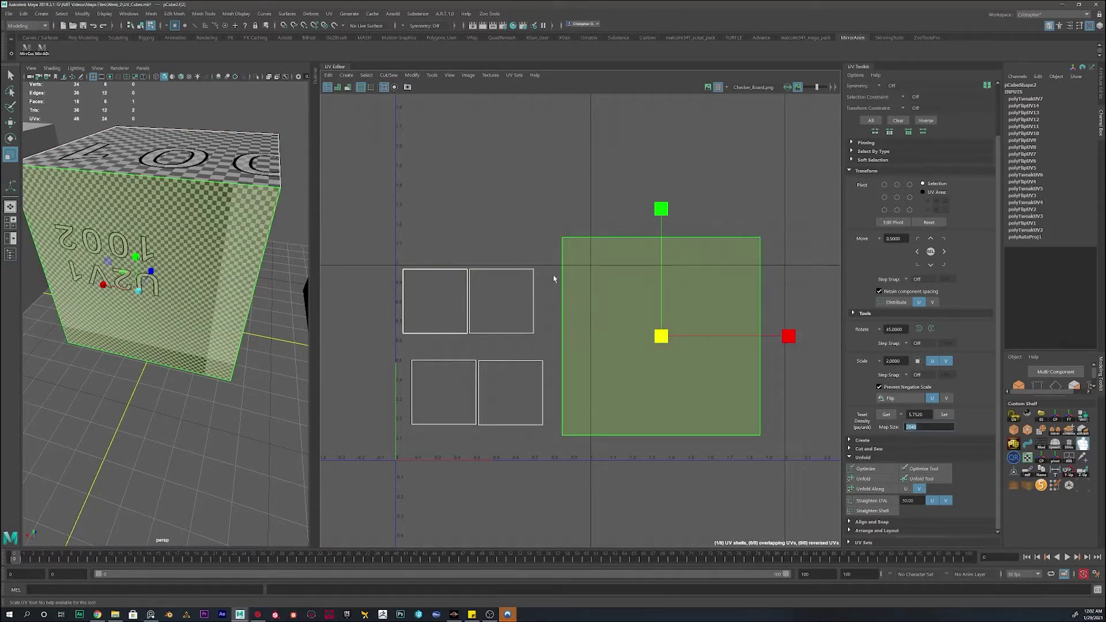
{"action": "left_click", "coordinate": [887, 415]}
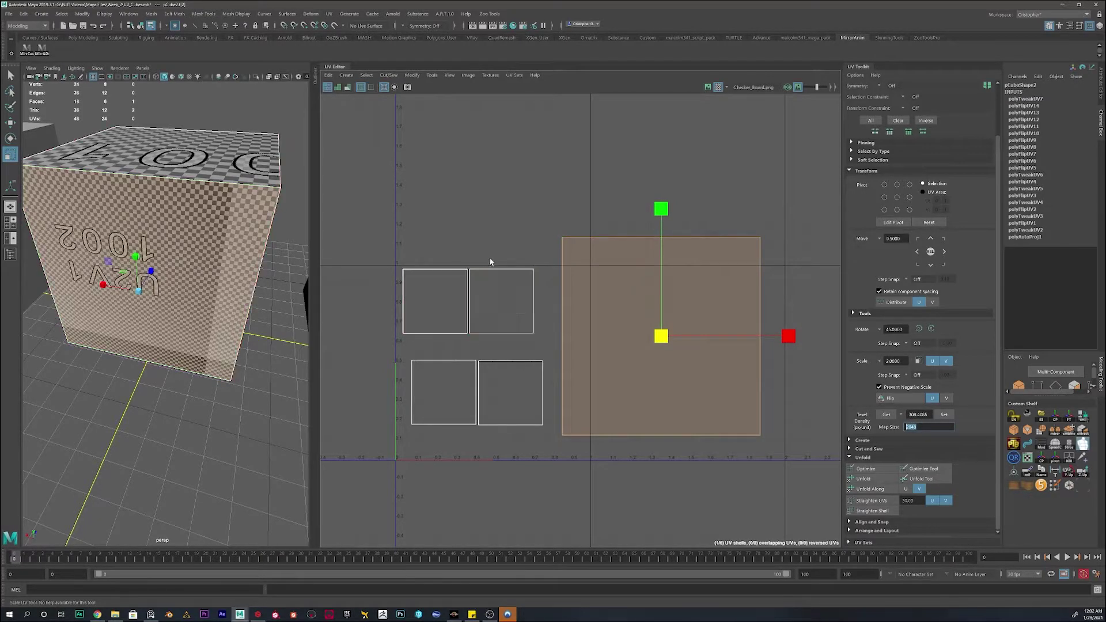
{"action": "left_click", "coordinate": [526, 223]}
{"action": "left_click_drag", "start_coordinate": [527, 223], "coordinate": [441, 420]}
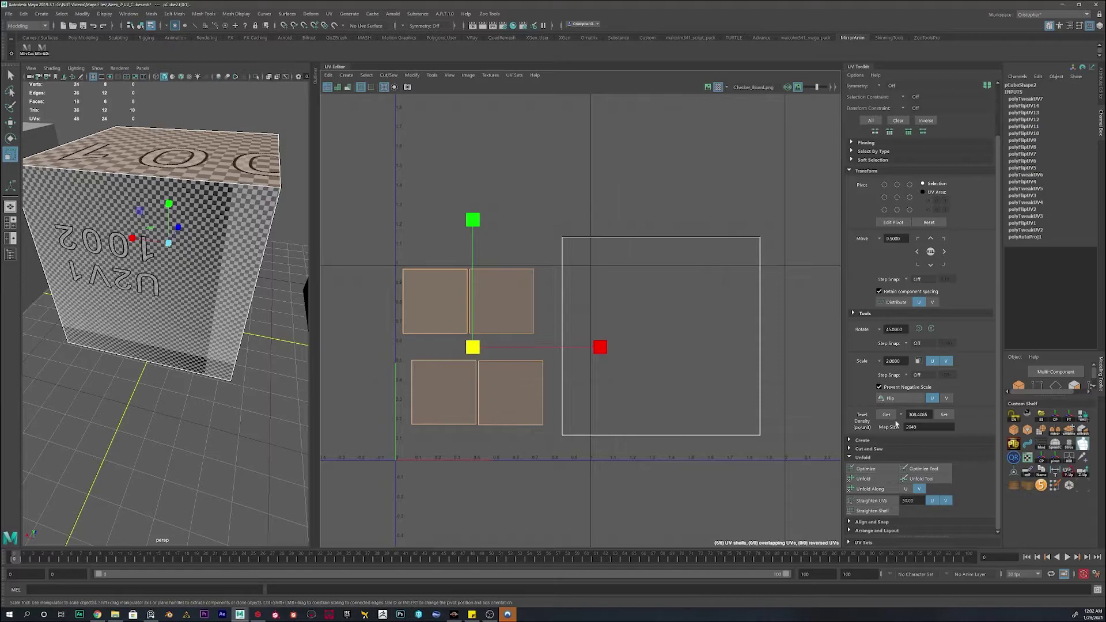
{"action": "left_click", "coordinate": [944, 414]}
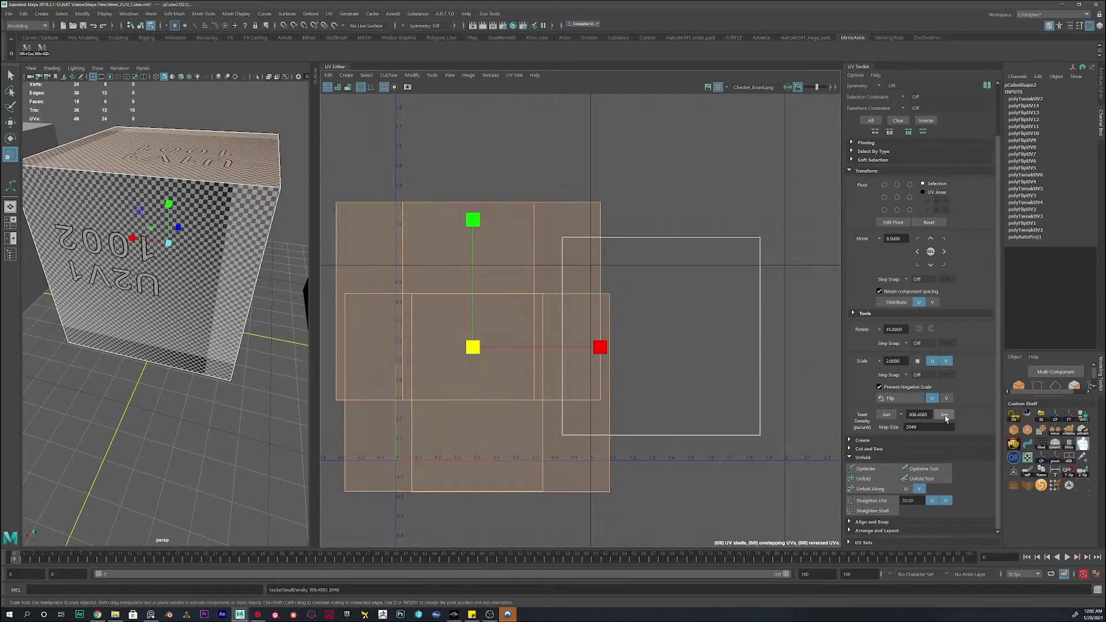
- Select all the cube's UV shells, scale them down together and shift them towards the 0–1 tile
{"action": "scroll", "coordinate": [469, 330], "scroll_direction": "down", "scroll_amount": 2}
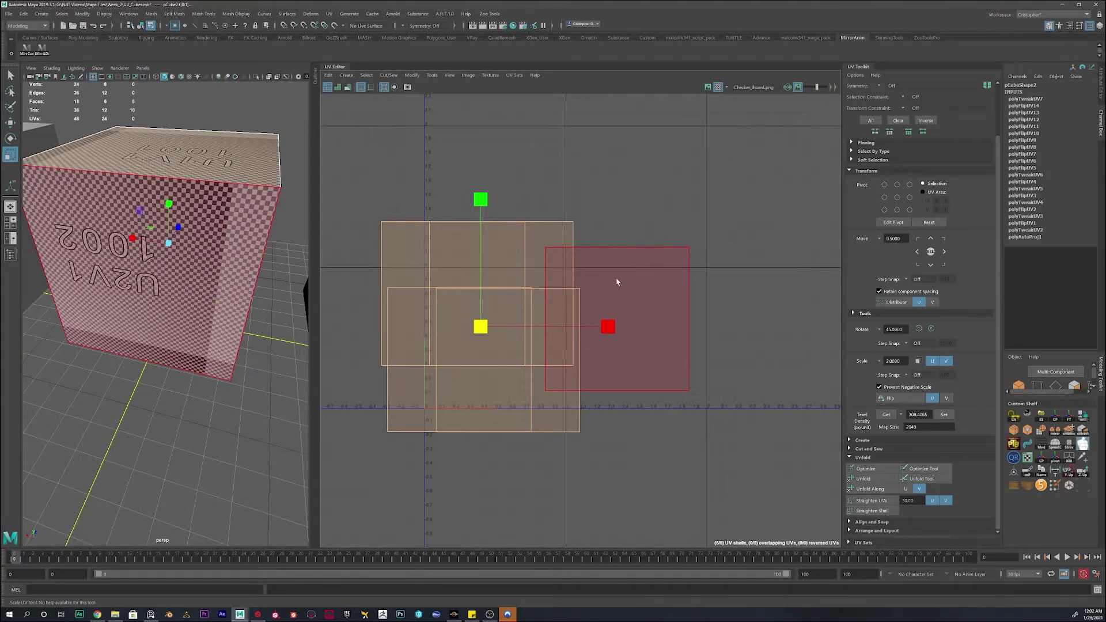
{"action": "left_click", "coordinate": [645, 213]}
{"action": "left_click_drag", "start_coordinate": [665, 171], "coordinate": [390, 428]}
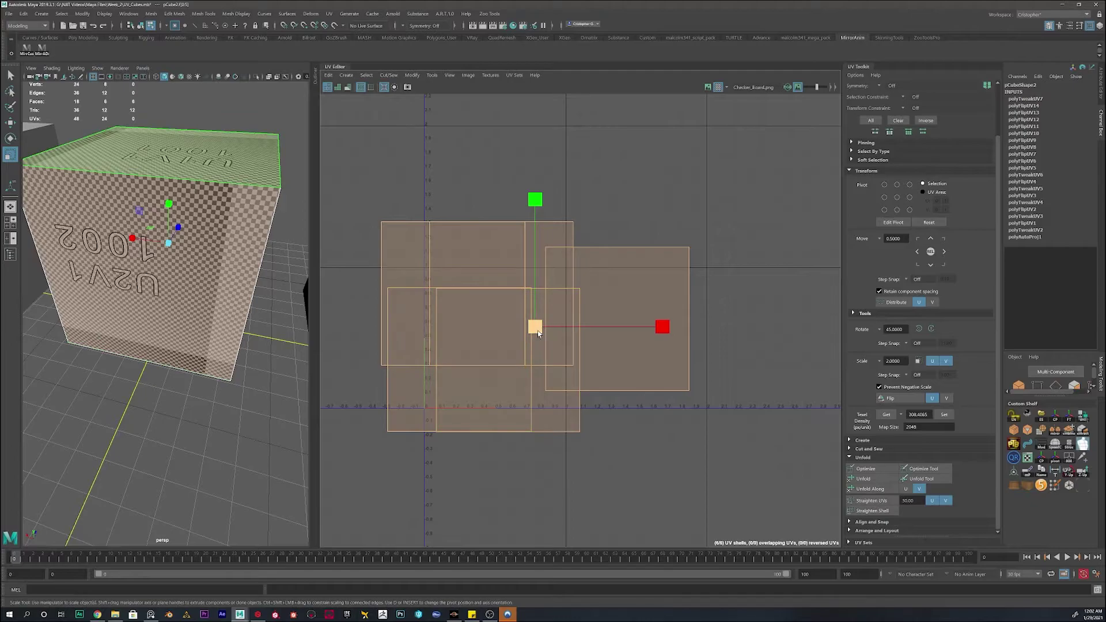
{"action": "left_click_drag", "start_coordinate": [251, 163], "coordinate": [191, 270], "text": "alt"}
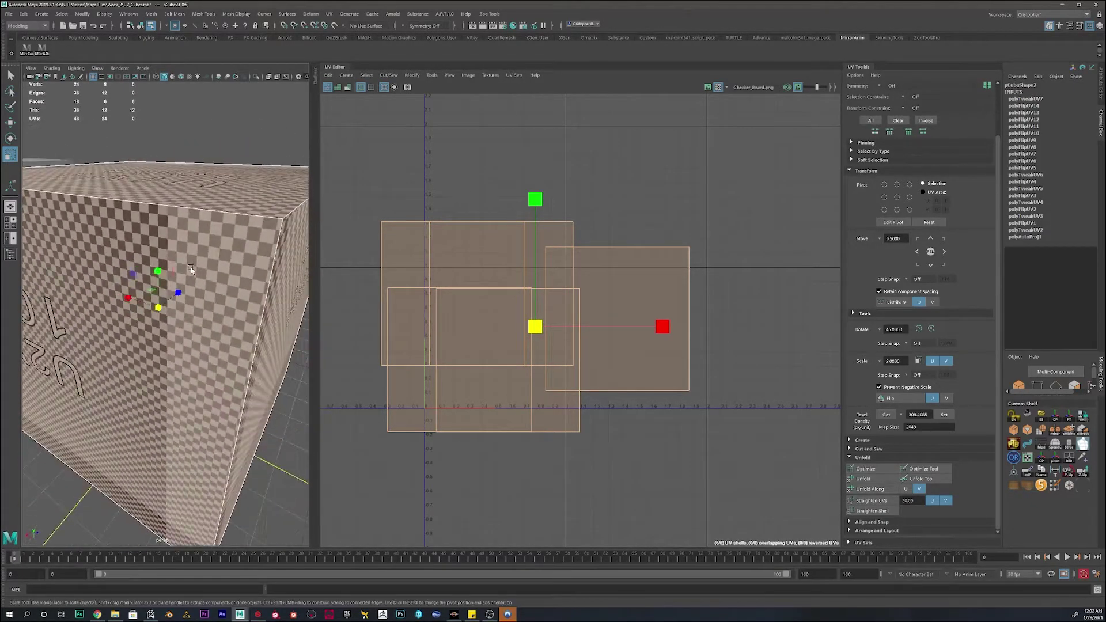
{"action": "left_click_drag", "start_coordinate": [534, 328], "coordinate": [509, 334]}
{"action": "key", "text": "w"}
- Pick individual overlapping shells with the Move tool and undo the last few actions
{"action": "left_click", "coordinate": [550, 326]}
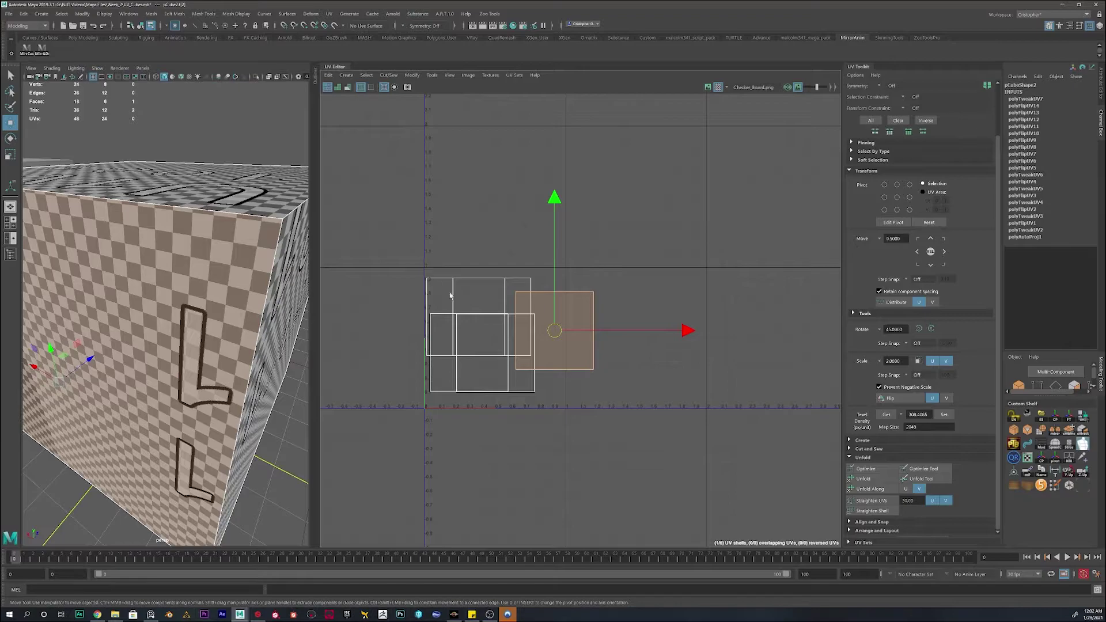
{"action": "left_click", "coordinate": [519, 322]}
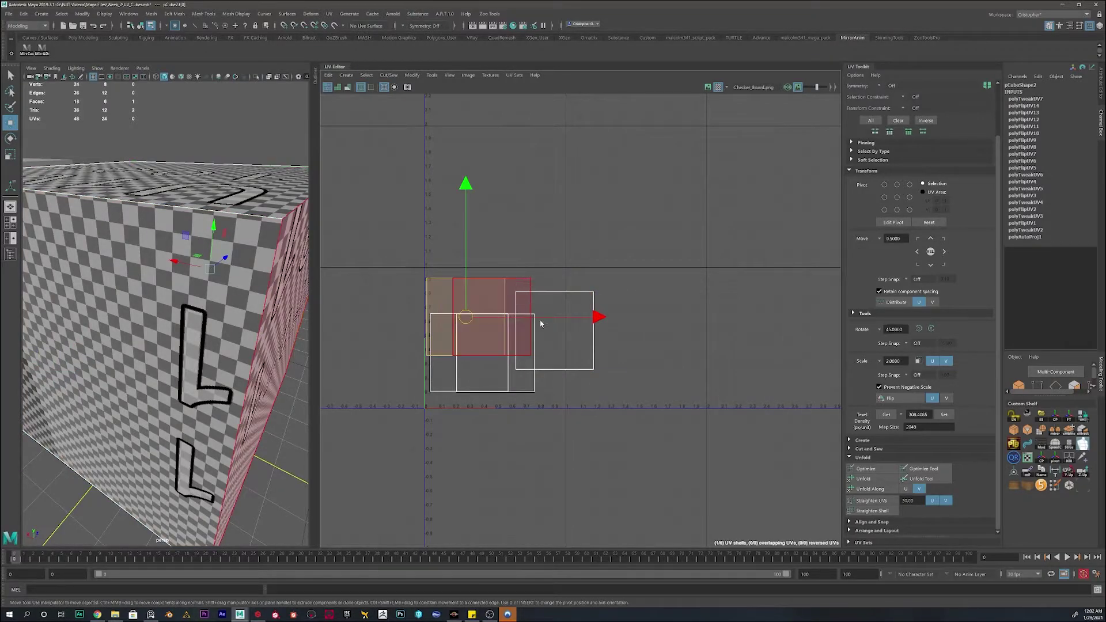
{"action": "key", "text": "ctrl+z"}
{"action": "key", "text": "ctrl+z"}
{"action": "key", "text": "ctrl+z"}
{"action": "key", "text": "ctrl+z"}
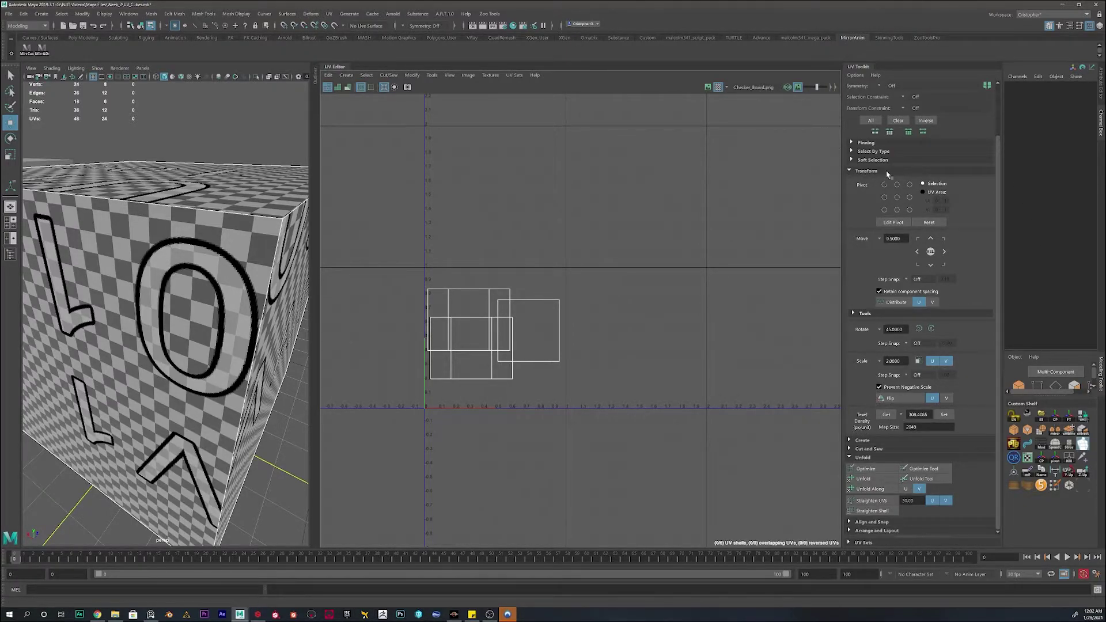
- Show the UV Toolkit's Create projection commands and collapse the Transform and Unfold groups
{"action": "left_click", "coordinate": [850, 171]}
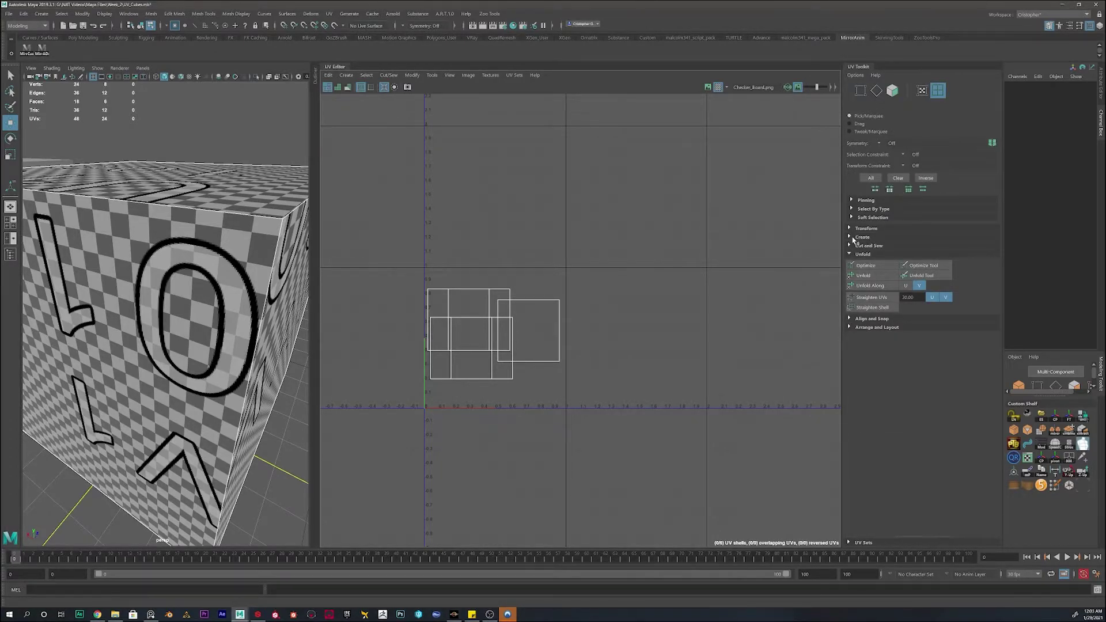
{"action": "left_click", "coordinate": [854, 237]}
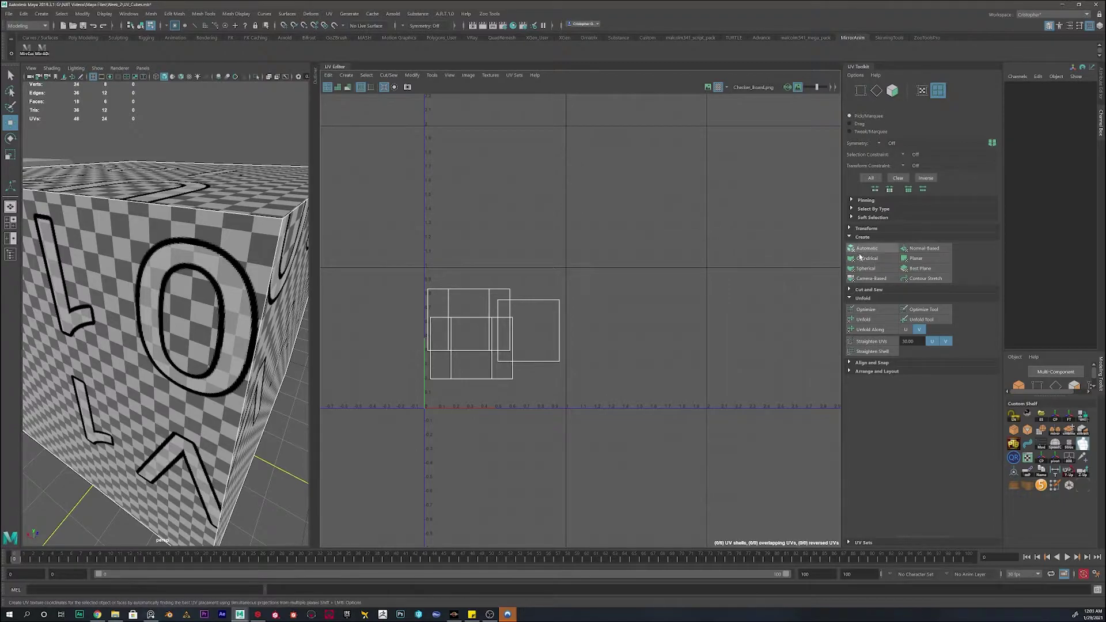
{"action": "left_click", "coordinate": [858, 298]}
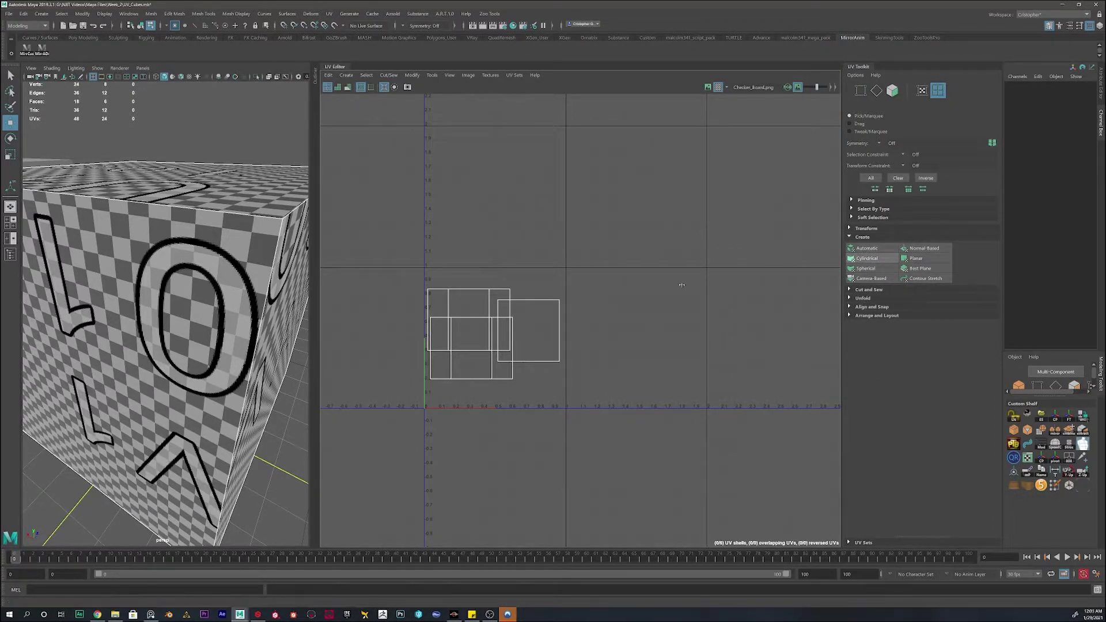
- Delete the middle cube's construction history and apply an Automatic UV projection to it
{"action": "right_click_drag", "start_coordinate": [247, 237], "coordinate": [297, 212]}
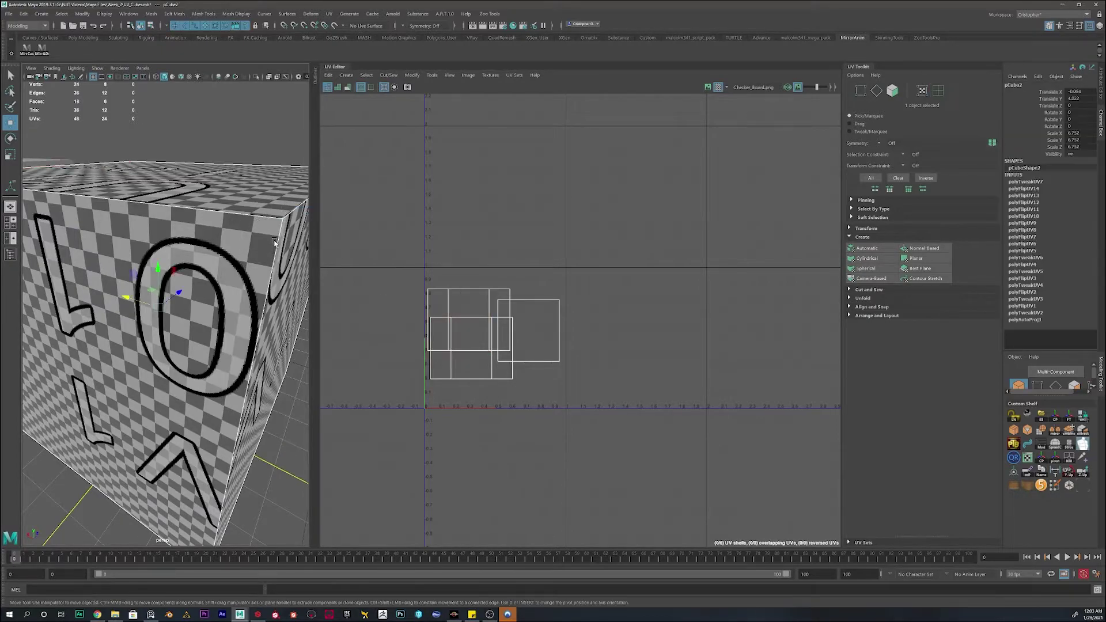
{"action": "key", "text": "f"}
{"action": "key", "text": "alt+shift+d"}
{"action": "mouse_move", "coordinate": [184, 292]}
{"action": "left_mouse_down", "text": "alt"}
{"action": "mouse_move", "coordinate": [193, 289]}
{"action": "mouse_move", "coordinate": [183, 303]}
{"action": "mouse_move", "coordinate": [167, 296]}
{"action": "mouse_move", "coordinate": [186, 288]}
{"action": "mouse_move", "coordinate": [237, 299]}
{"action": "mouse_move", "coordinate": [172, 298]}
{"action": "left_mouse_up", "text": "alt"}
{"action": "left_click", "coordinate": [863, 248]}
{"action": "scroll", "coordinate": [235, 301], "scroll_direction": "down", "scroll_amount": 12}
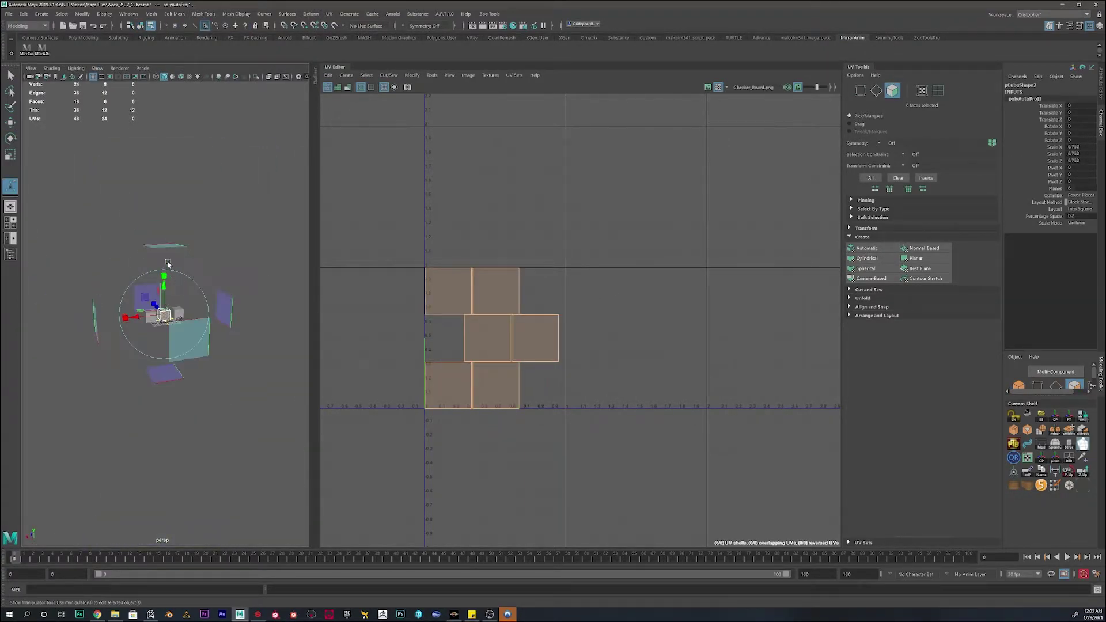
{"action": "left_click_drag", "start_coordinate": [241, 275], "coordinate": [207, 297], "text": "alt"}
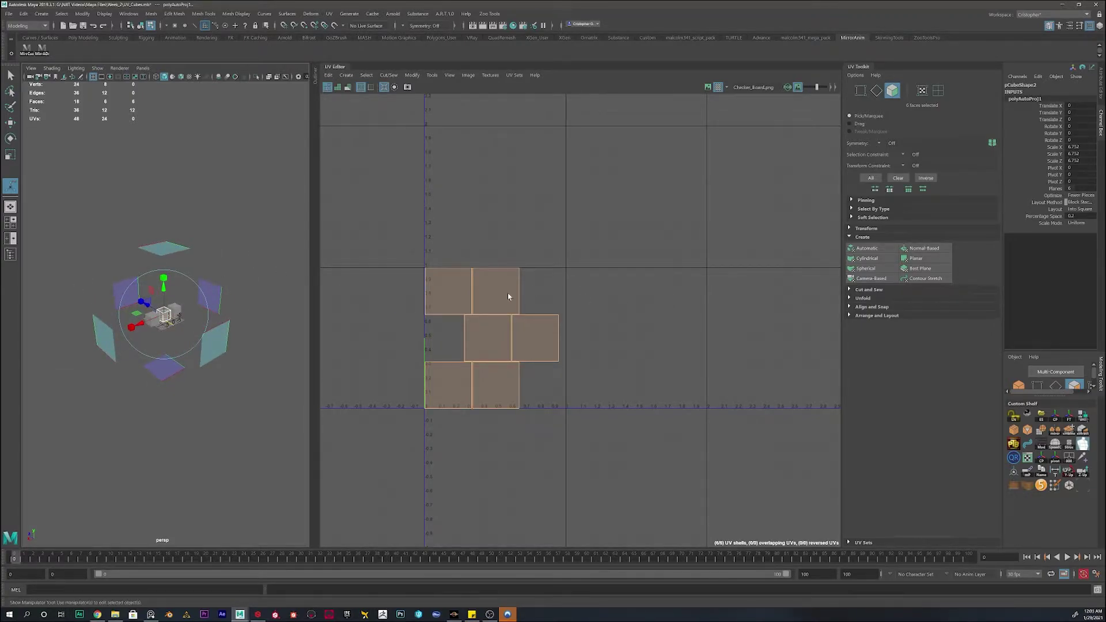
{"action": "middle_click_drag", "start_coordinate": [509, 296], "coordinate": [546, 297], "text": "alt"}
- Reproject the cube with Automatic mapping set to 12 planes and inspect the surrounding projection planes
{"action": "left_click", "coordinate": [851, 249], "text": "shift"}
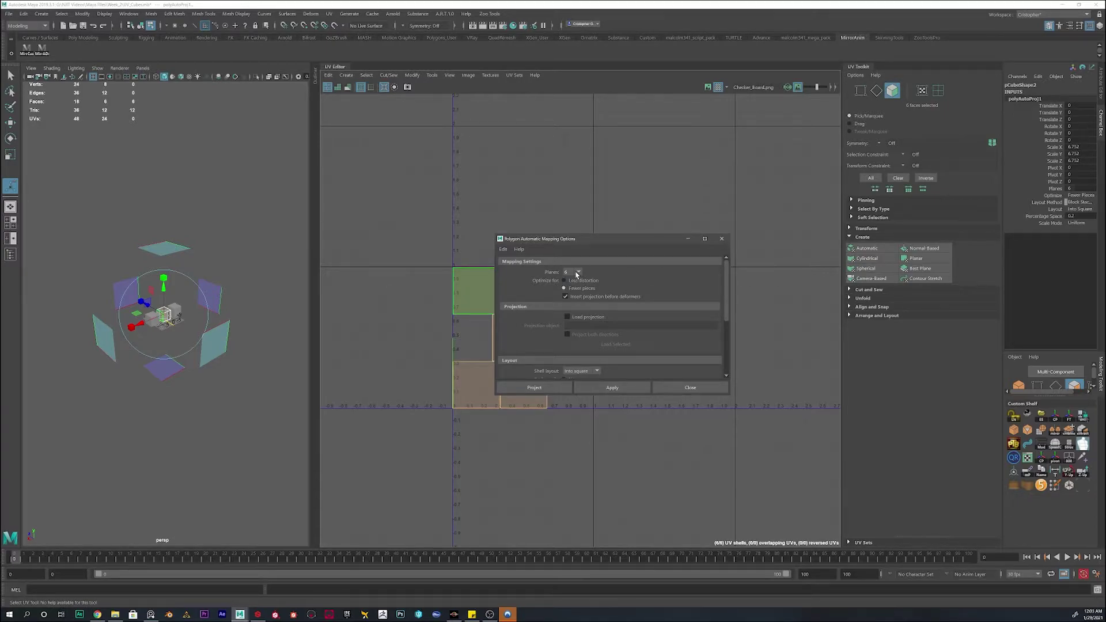
{"action": "left_click", "coordinate": [572, 272]}
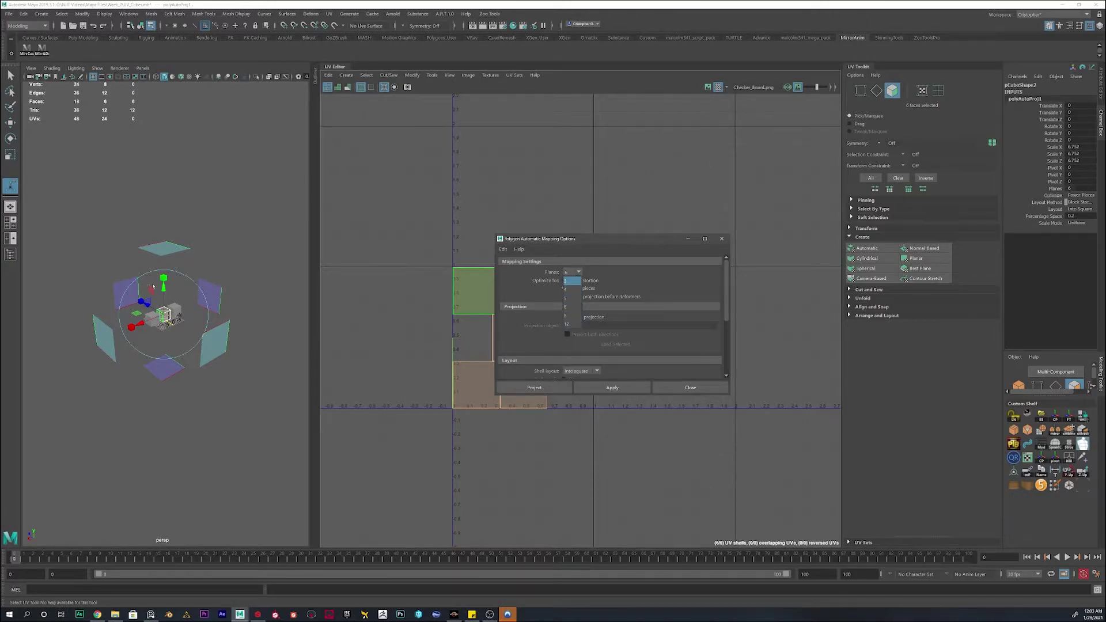
{"action": "left_click", "coordinate": [567, 325]}
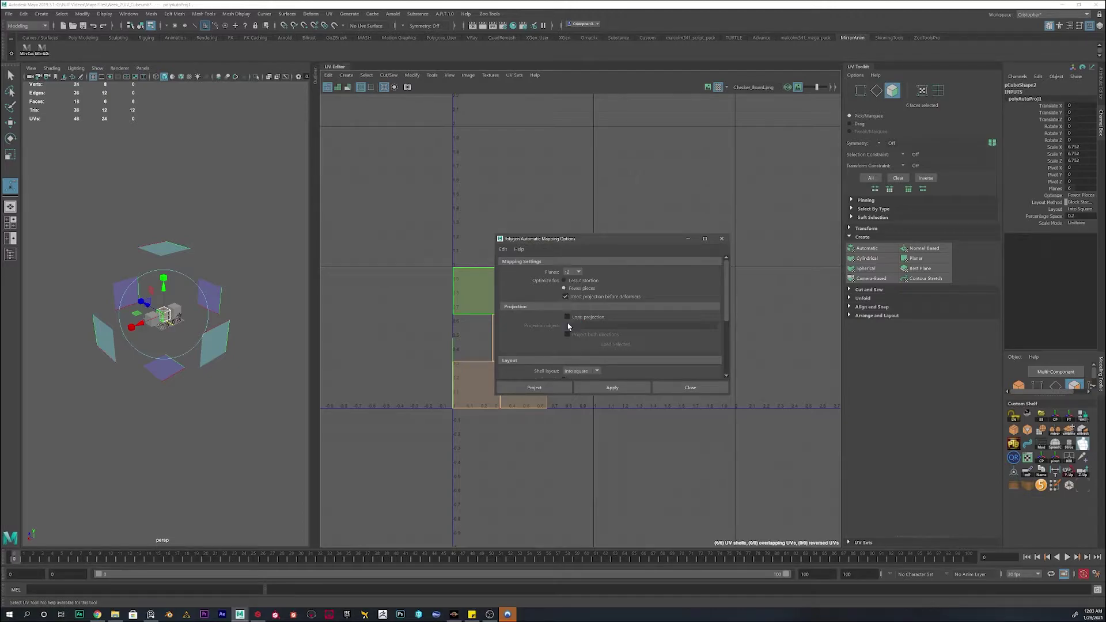
{"action": "left_click", "coordinate": [612, 388]}
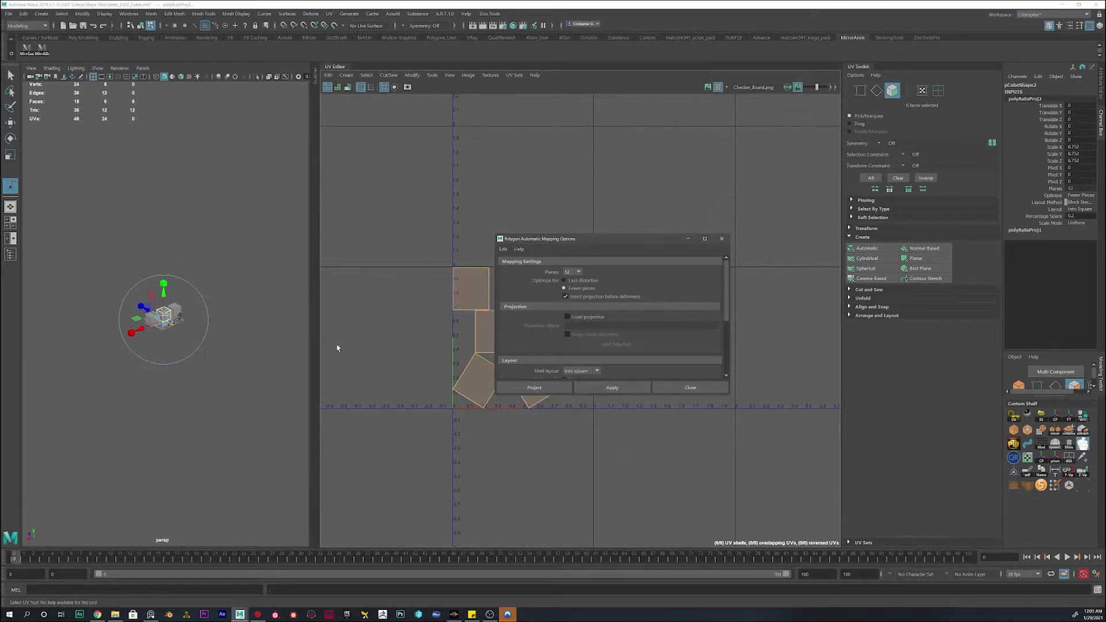
{"action": "scroll", "coordinate": [167, 326], "scroll_direction": "up", "scroll_amount": 5}
{"action": "scroll", "coordinate": [167, 326], "scroll_direction": "up", "scroll_amount": 8}
{"action": "left_click_drag", "start_coordinate": [167, 327], "coordinate": [173, 274], "text": "alt"}
{"action": "scroll", "coordinate": [216, 246], "scroll_direction": "down", "scroll_amount": 10}
{"action": "left_click_drag", "start_coordinate": [611, 240], "coordinate": [702, 126]}
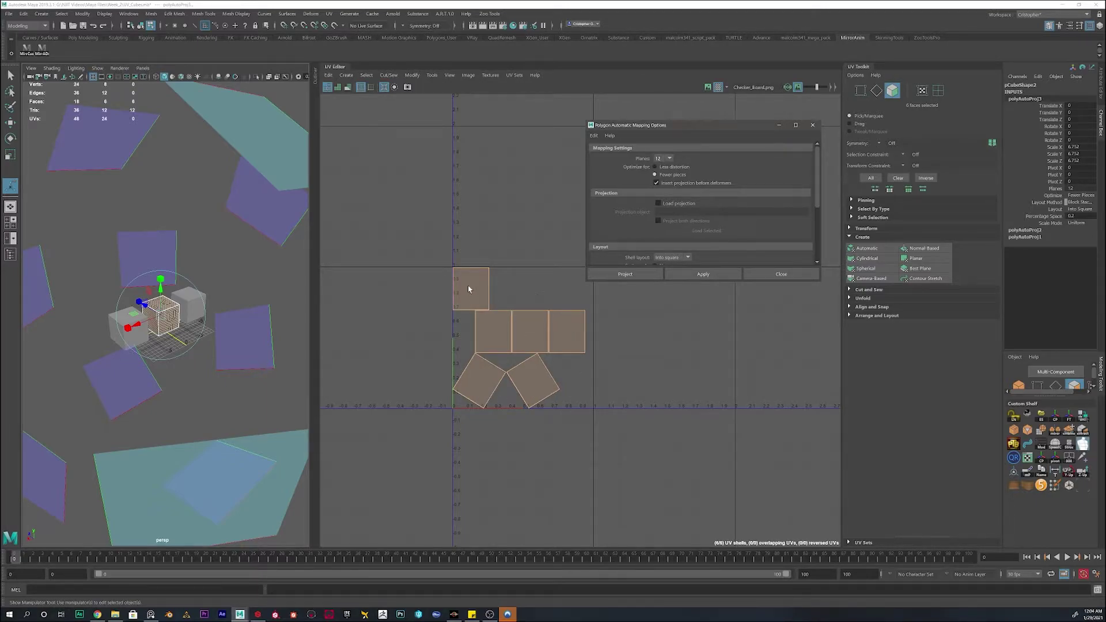
- Set the Automatic mapping to 6 planes and reproject the cube's UVs
{"action": "scroll", "coordinate": [468, 289], "scroll_direction": "up", "scroll_amount": 2}
{"action": "left_click", "coordinate": [662, 158]}
{"action": "left_click", "coordinate": [659, 194]}
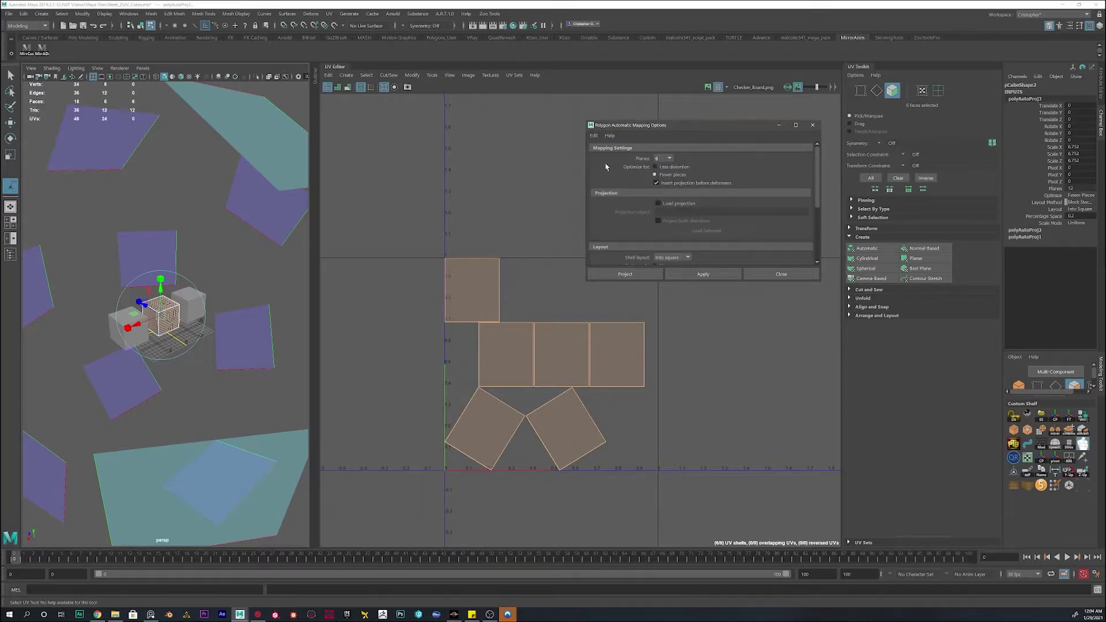
{"action": "left_click", "coordinate": [703, 274]}
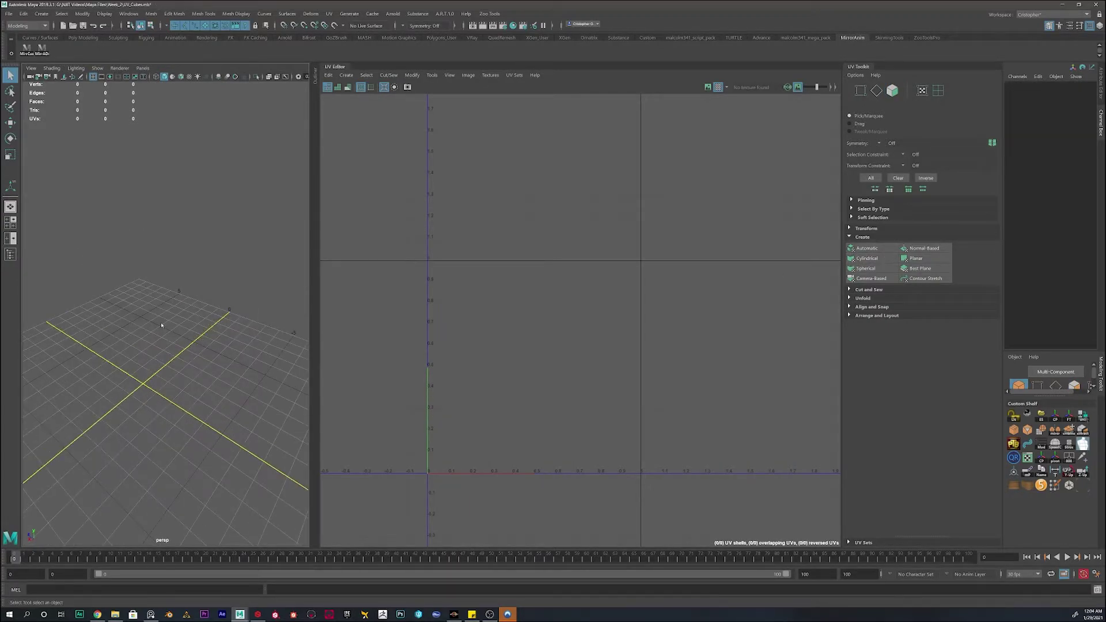
- Create a polygon cylinder in the empty scene and apply a Cylindrical UV projection to it
{"action": "right_click_drag", "start_coordinate": [161, 325], "coordinate": [108, 324], "text": "shift"}
{"action": "scroll", "coordinate": [190, 334], "scroll_direction": "up", "scroll_amount": 6}
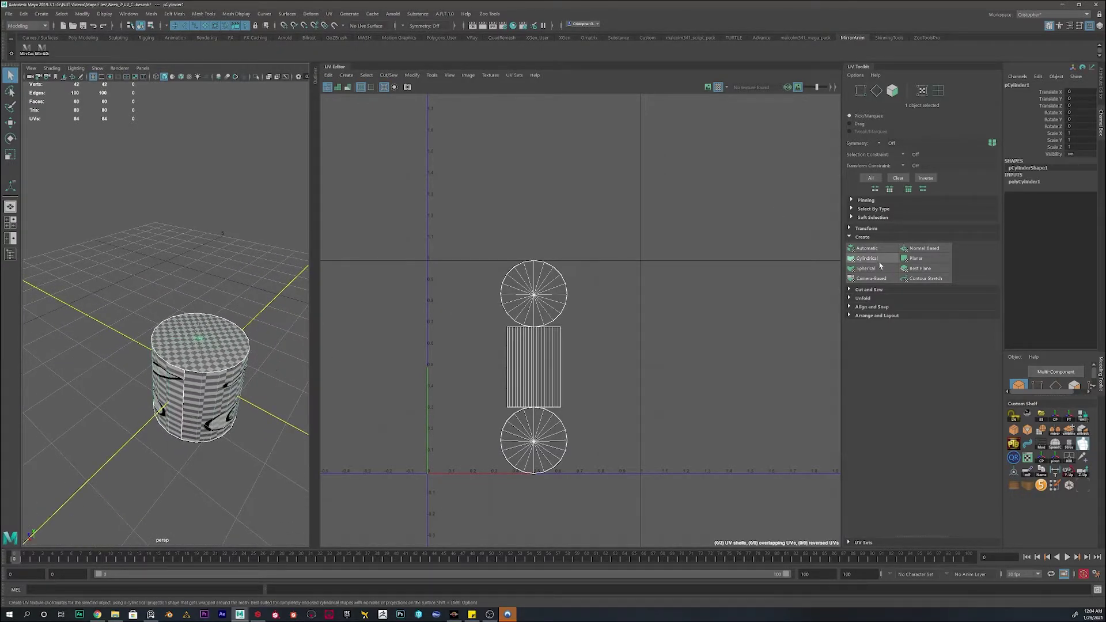
{"action": "left_click_drag", "start_coordinate": [203, 347], "coordinate": [200, 312], "text": "alt"}
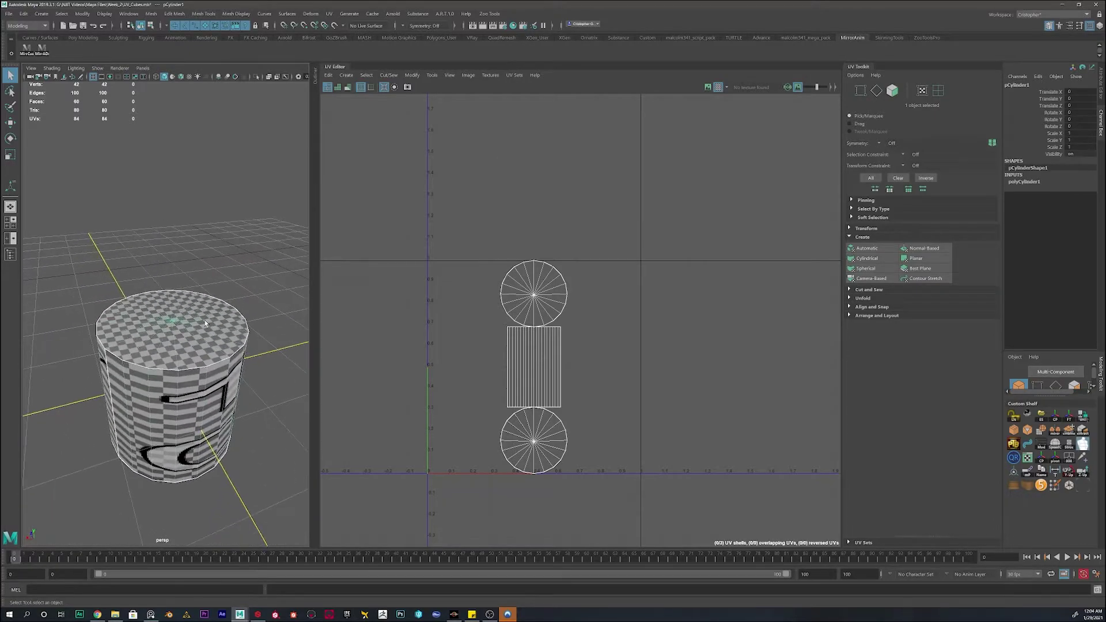
{"action": "left_click", "coordinate": [867, 258]}
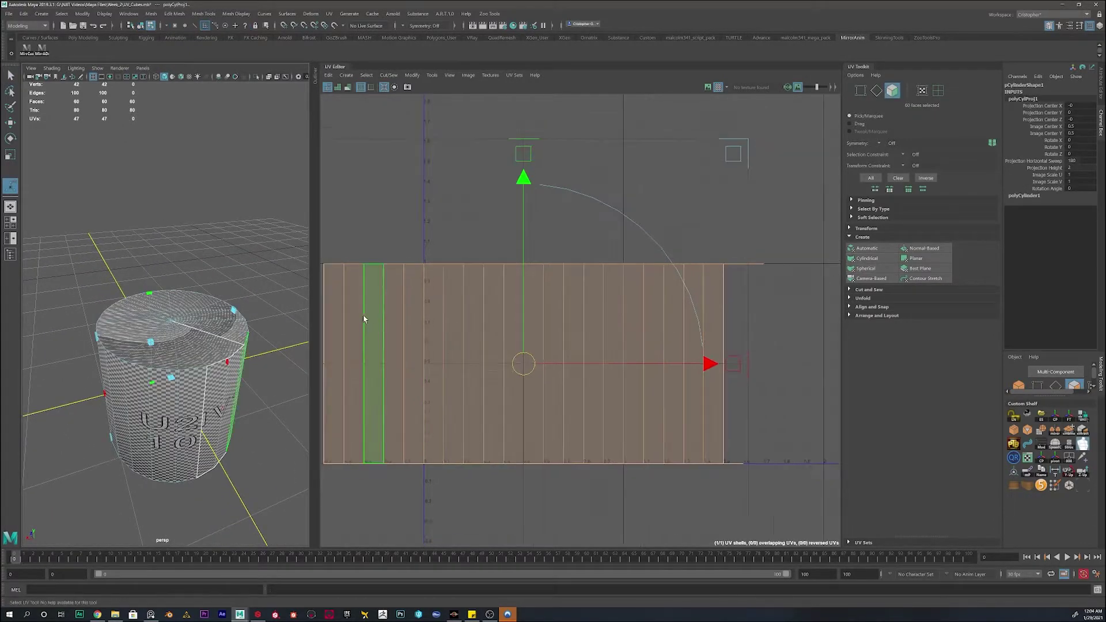
- Enlarge the perspective view and stretch the cylindrical projection to a 360-degree horizontal sweep with a projection height of 4
{"action": "scroll", "coordinate": [193, 330], "scroll_direction": "down", "scroll_amount": 5}
{"action": "scroll", "coordinate": [194, 329], "scroll_direction": "up", "scroll_amount": 8}
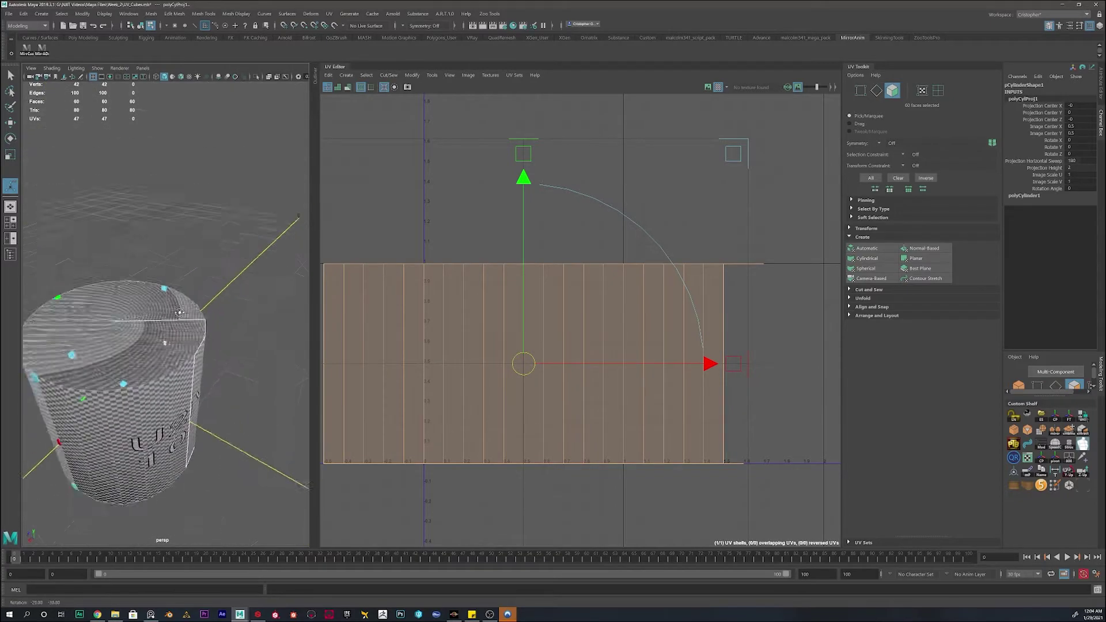
{"action": "scroll", "coordinate": [580, 333], "scroll_direction": "down", "scroll_amount": 5}
{"action": "middle_click_drag", "start_coordinate": [580, 333], "coordinate": [673, 314], "text": "alt"}
{"action": "middle_click_drag", "start_coordinate": [166, 381], "coordinate": [298, 299], "text": "alt"}
{"action": "left_click_drag", "start_coordinate": [128, 333], "coordinate": [219, 331], "text": "alt"}
{"action": "right_click_drag", "start_coordinate": [219, 331], "coordinate": [320, 231], "text": "alt"}
{"action": "left_click_drag", "start_coordinate": [309, 236], "coordinate": [436, 236]}
{"action": "left_click_drag", "start_coordinate": [236, 370], "coordinate": [276, 366]}
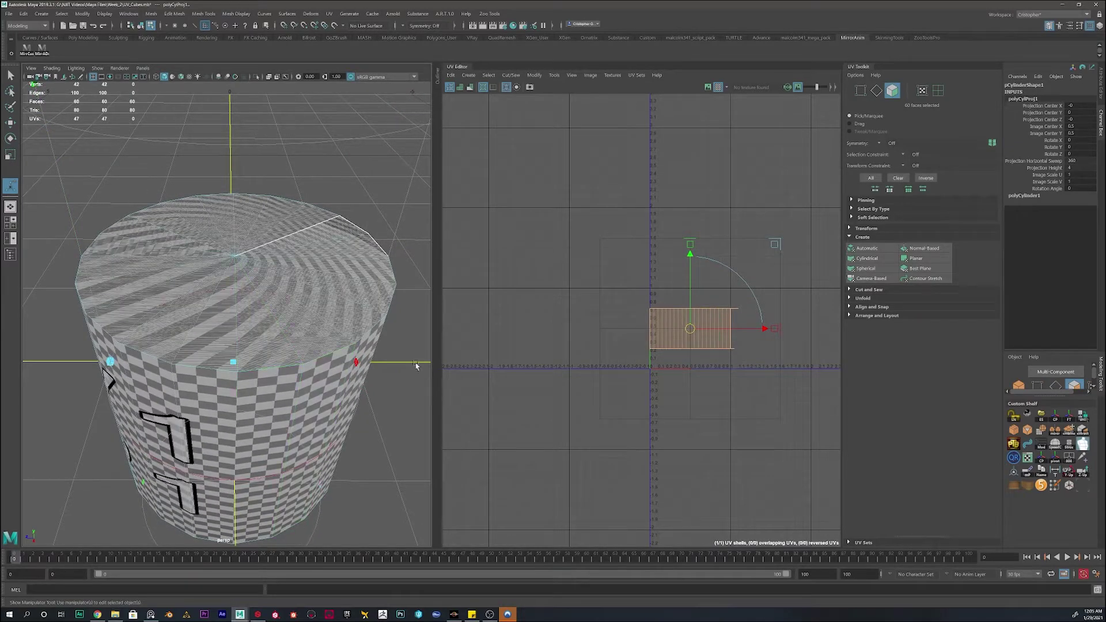
{"action": "scroll", "coordinate": [649, 328], "scroll_direction": "up", "scroll_amount": 3}
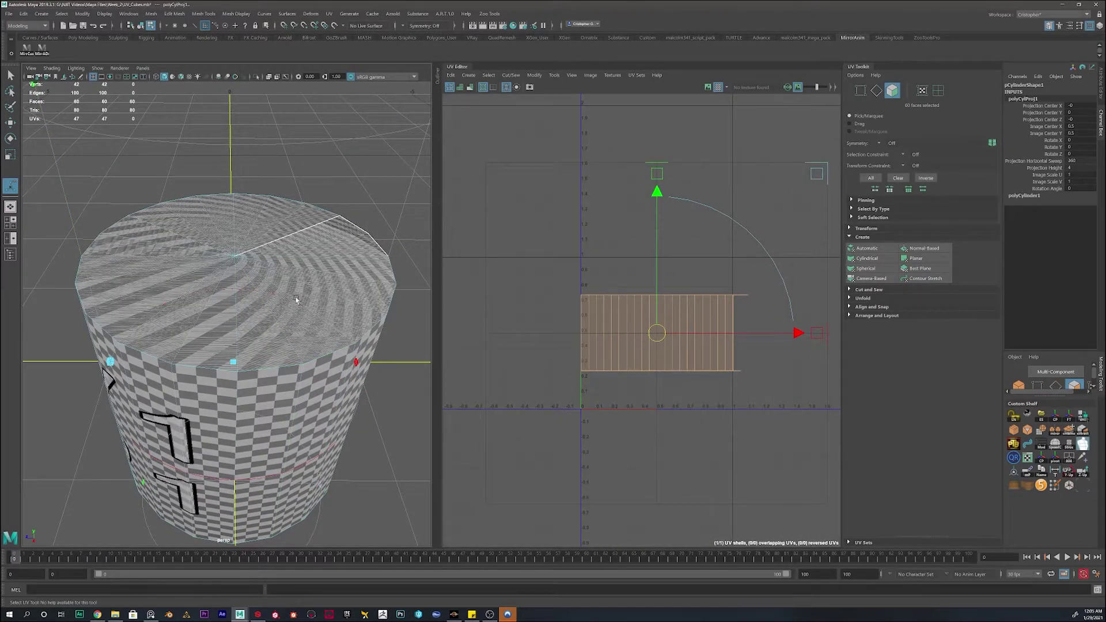
- Raise the cylindrical projection slightly above the cylinder's centre and rotate it about 18 degrees around Y
{"action": "left_click_drag", "start_coordinate": [273, 316], "coordinate": [279, 291], "text": "alt"}
{"action": "right_click_drag", "start_coordinate": [279, 291], "coordinate": [228, 300], "text": "alt"}
{"action": "left_click_drag", "start_coordinate": [228, 300], "coordinate": [230, 287], "text": "alt"}
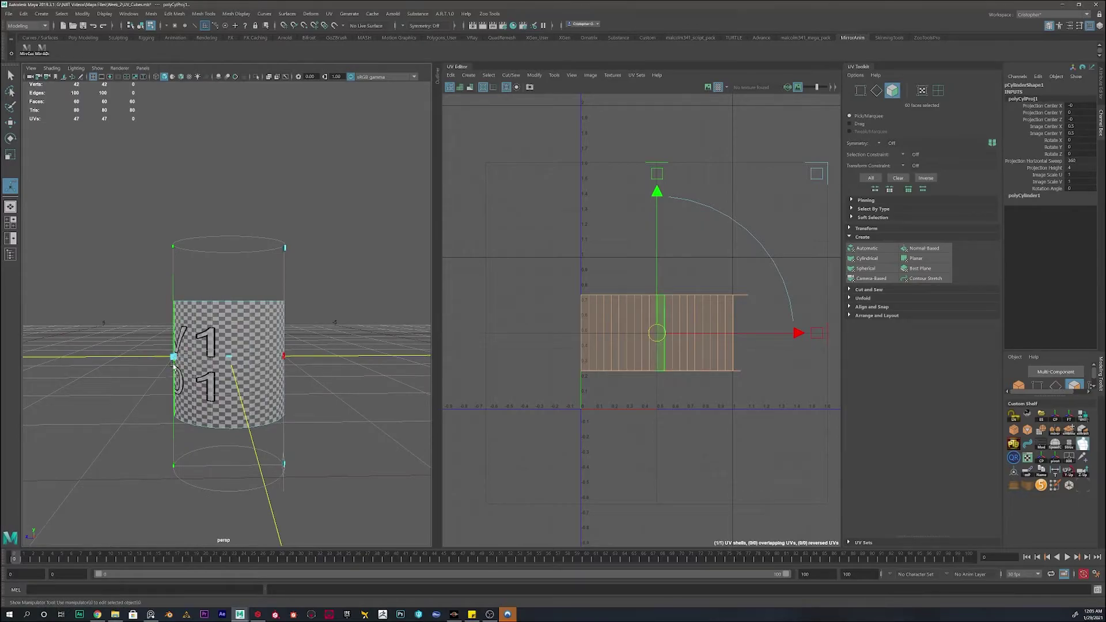
{"action": "left_click_drag", "start_coordinate": [173, 356], "coordinate": [174, 338]}
{"action": "left_click_drag", "start_coordinate": [166, 291], "coordinate": [232, 327]}
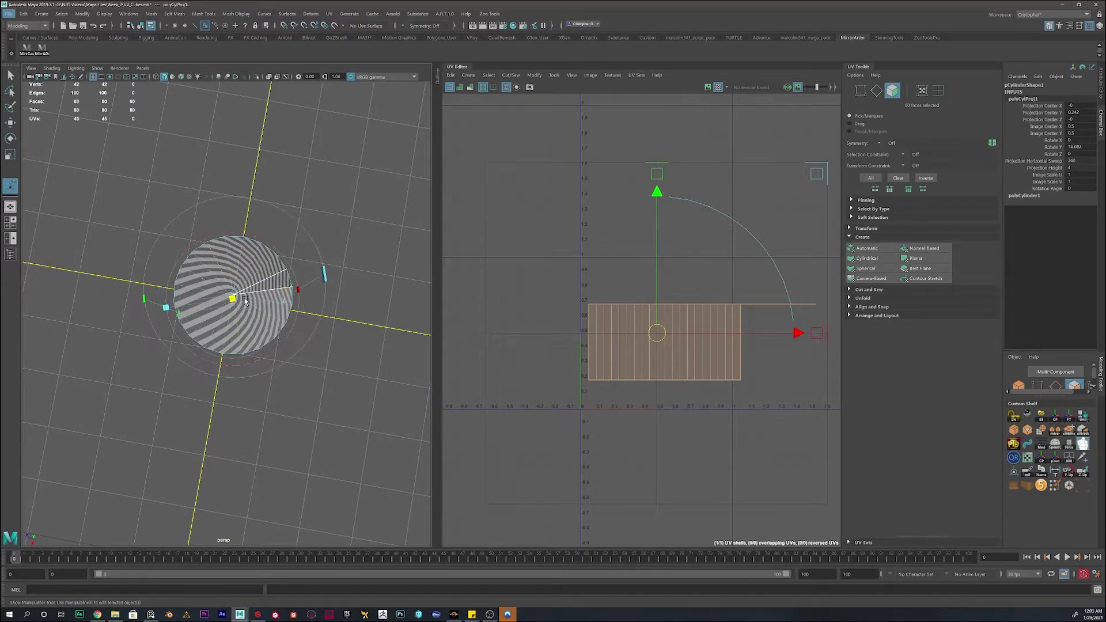
{"action": "left_click_drag", "start_coordinate": [286, 338], "coordinate": [214, 313], "text": "alt"}
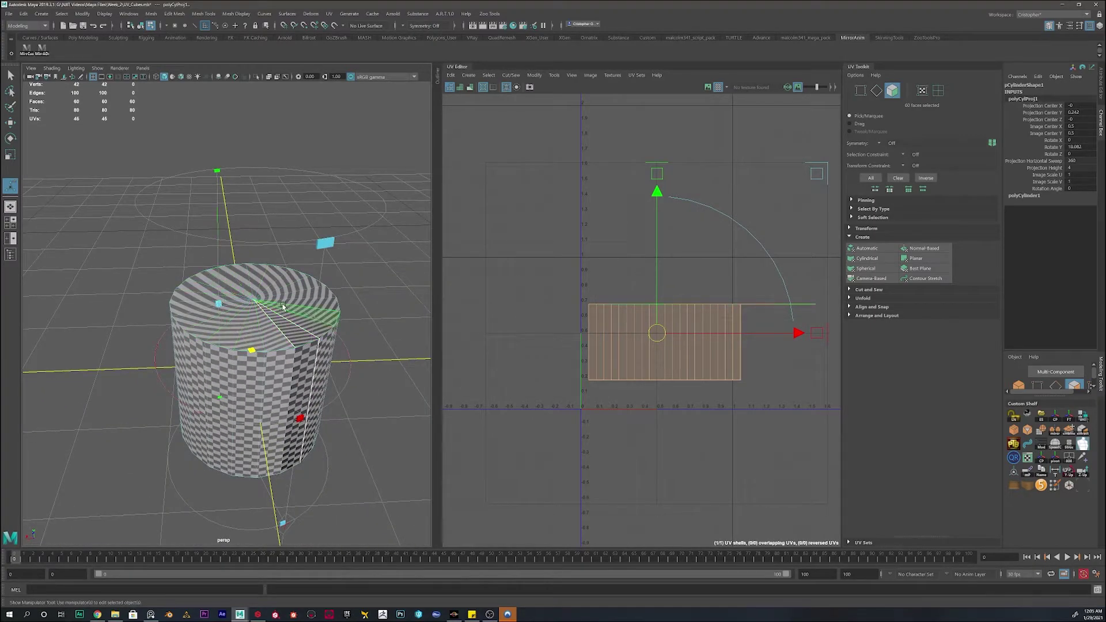
- Select several faces at the cylinder's top cap to locate them in the UV layout, and examine the bottom cap
{"action": "left_click", "coordinate": [288, 320]}
{"action": "left_click_drag", "start_coordinate": [271, 311], "coordinate": [228, 292], "text": "alt"}
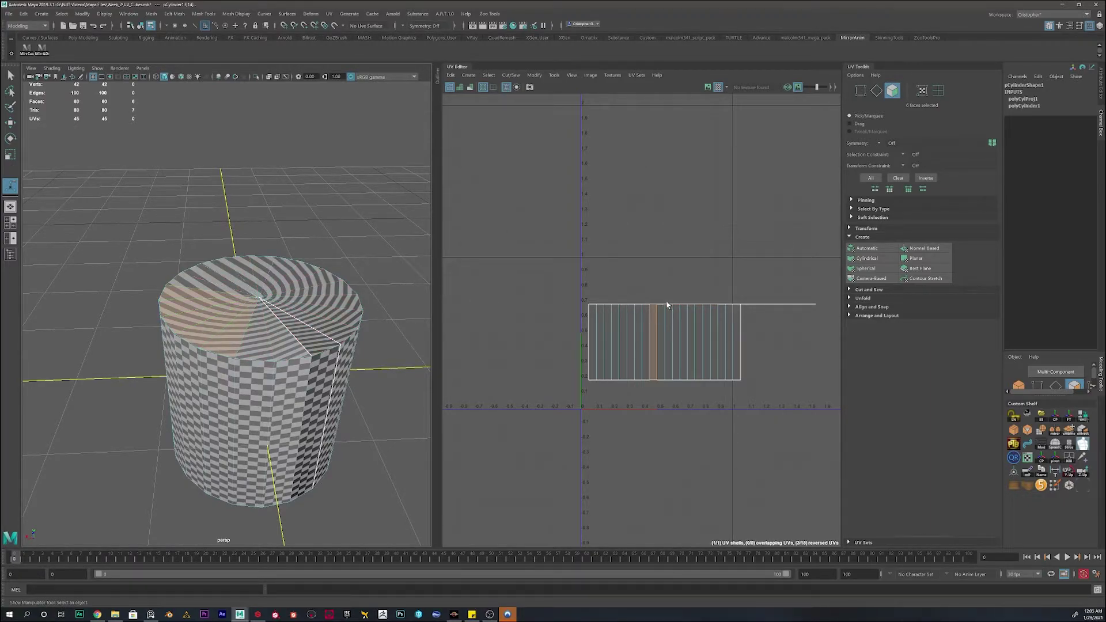
{"action": "left_click_drag", "start_coordinate": [323, 415], "coordinate": [311, 461], "text": "alt"}
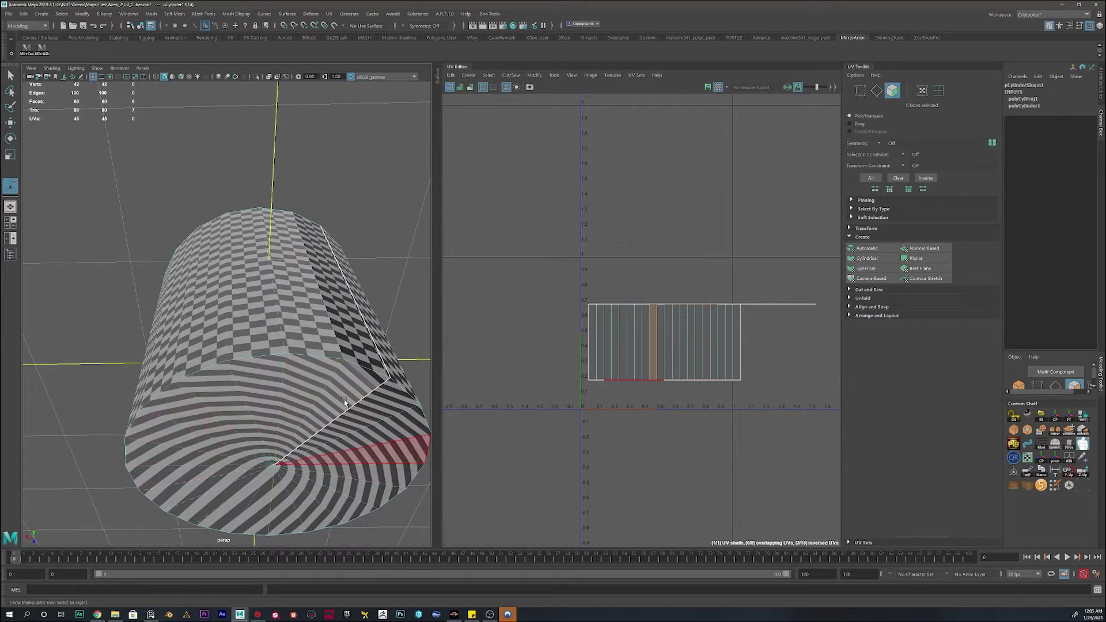
- Select the edge loop around the cylinder's bottom rim and cut the UVs along it
{"action": "right_click", "coordinate": [315, 382]}
{"action": "right_click_drag", "start_coordinate": [316, 387], "coordinate": [316, 355]}
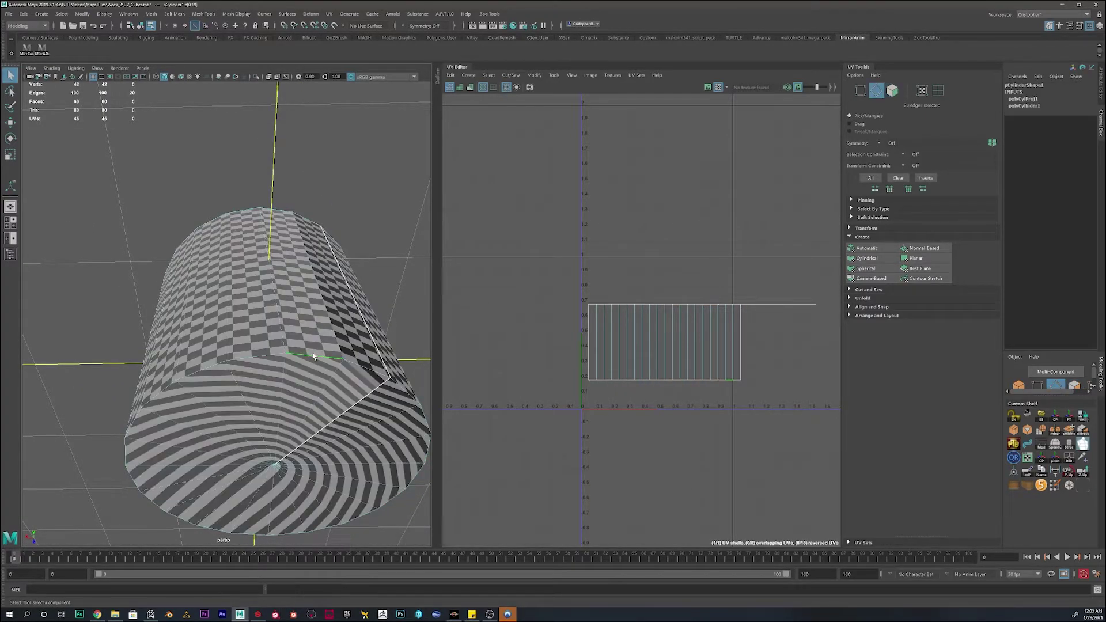
{"action": "left_click_drag", "start_coordinate": [305, 398], "coordinate": [228, 427], "text": "alt"}
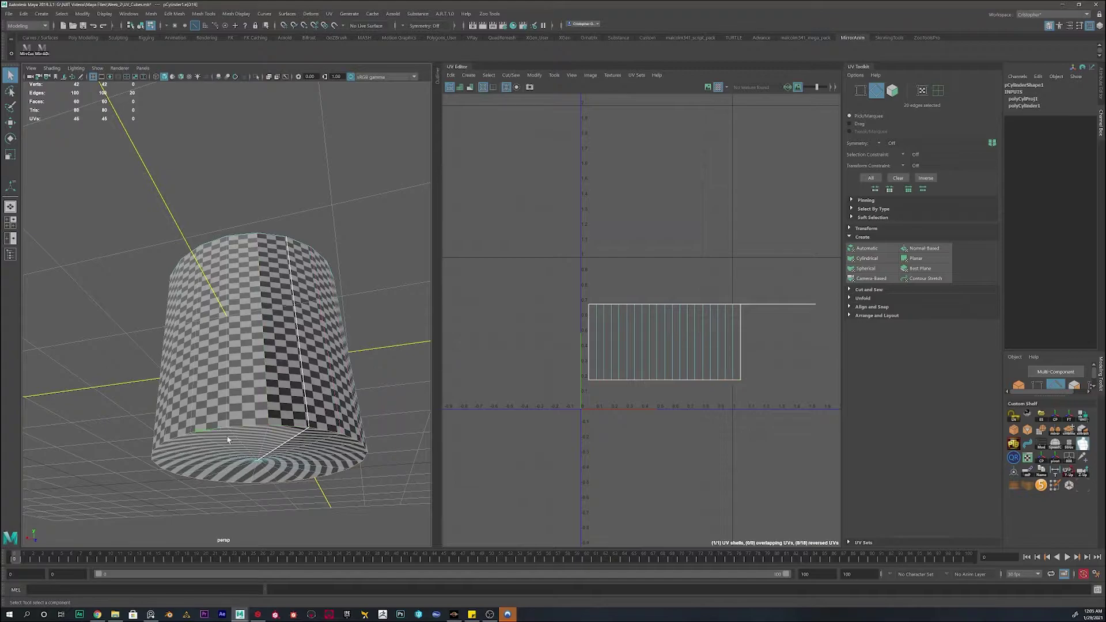
{"action": "middle_click_drag", "start_coordinate": [686, 371], "coordinate": [685, 332], "text": "alt"}
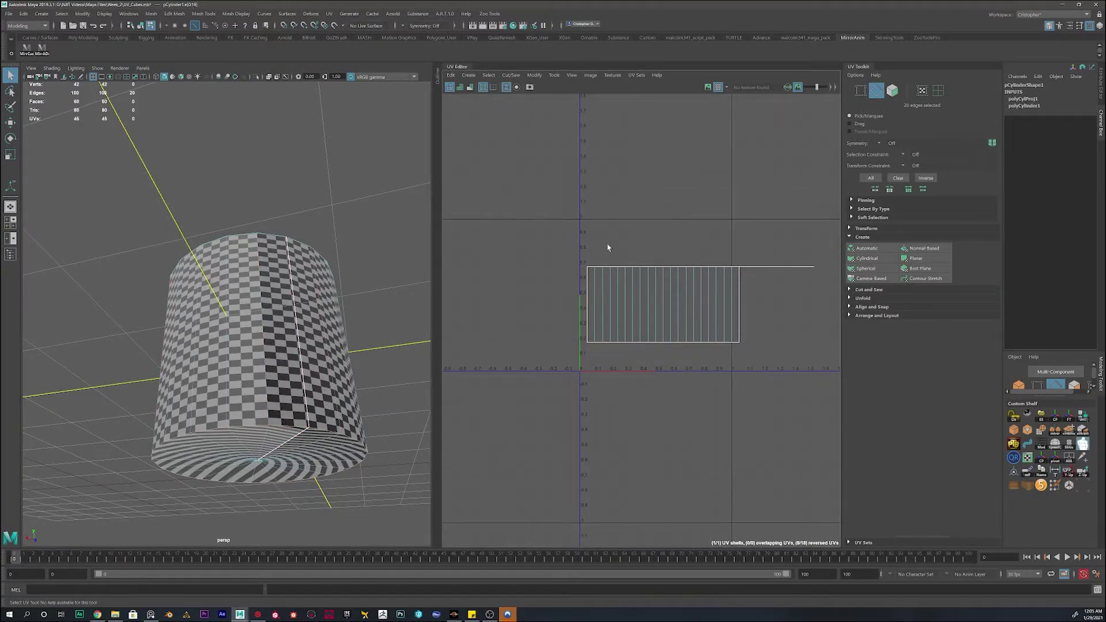
{"action": "left_click", "coordinate": [511, 75]}
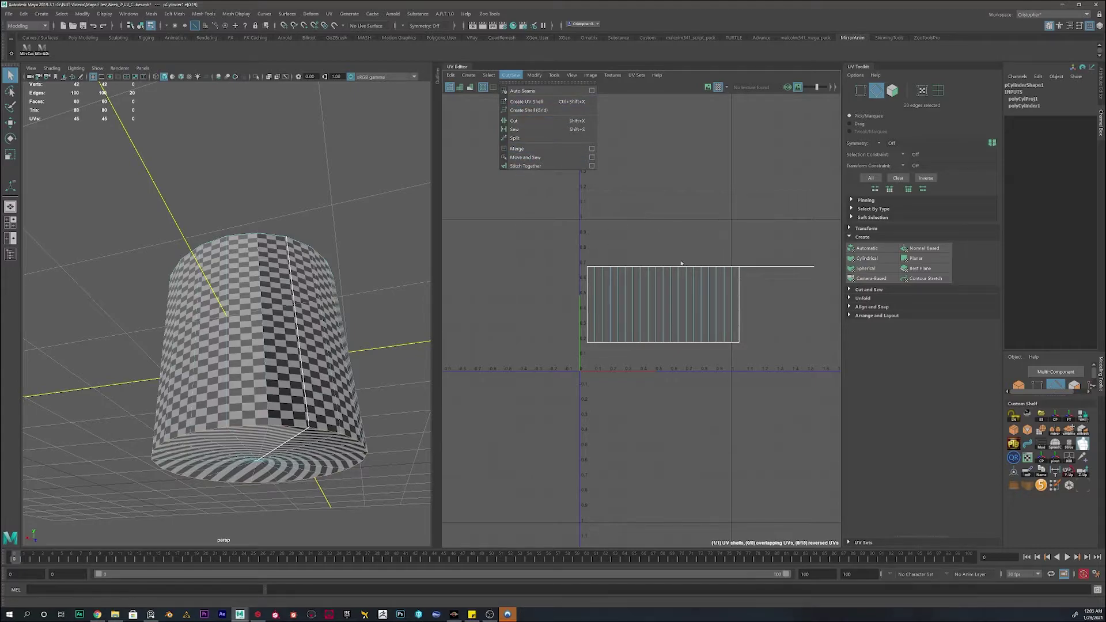
{"action": "left_click", "coordinate": [513, 121]}
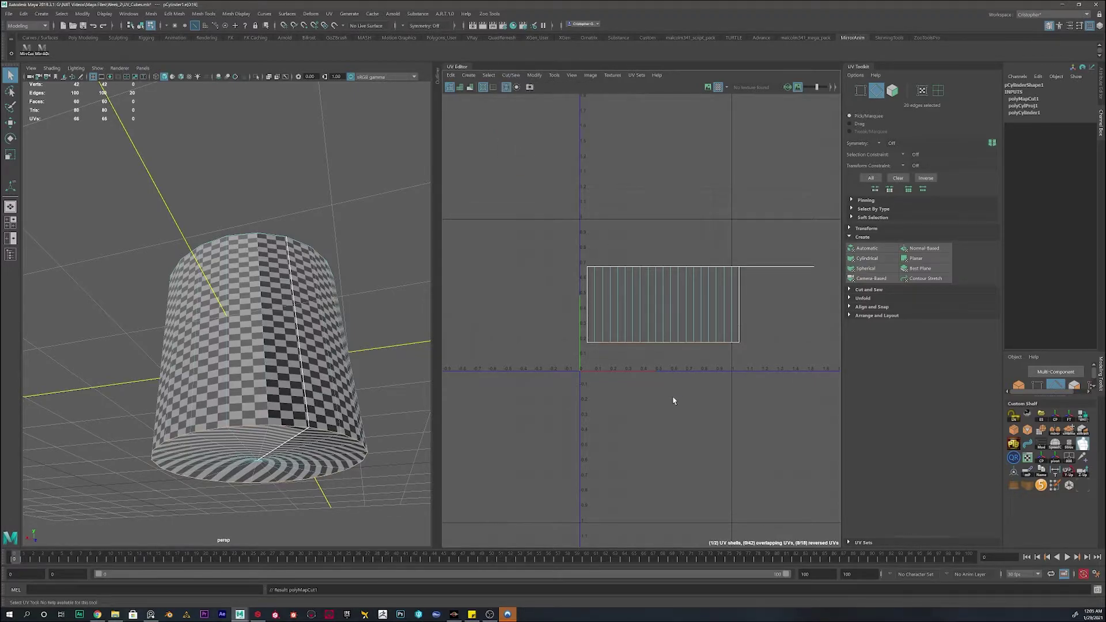
- Select the cylinder's wall UV shell and move it up and away from the separated bottom cap UVs
{"action": "right_click_drag", "start_coordinate": [655, 302], "coordinate": [653, 300]}
{"action": "left_click", "coordinate": [654, 300]}
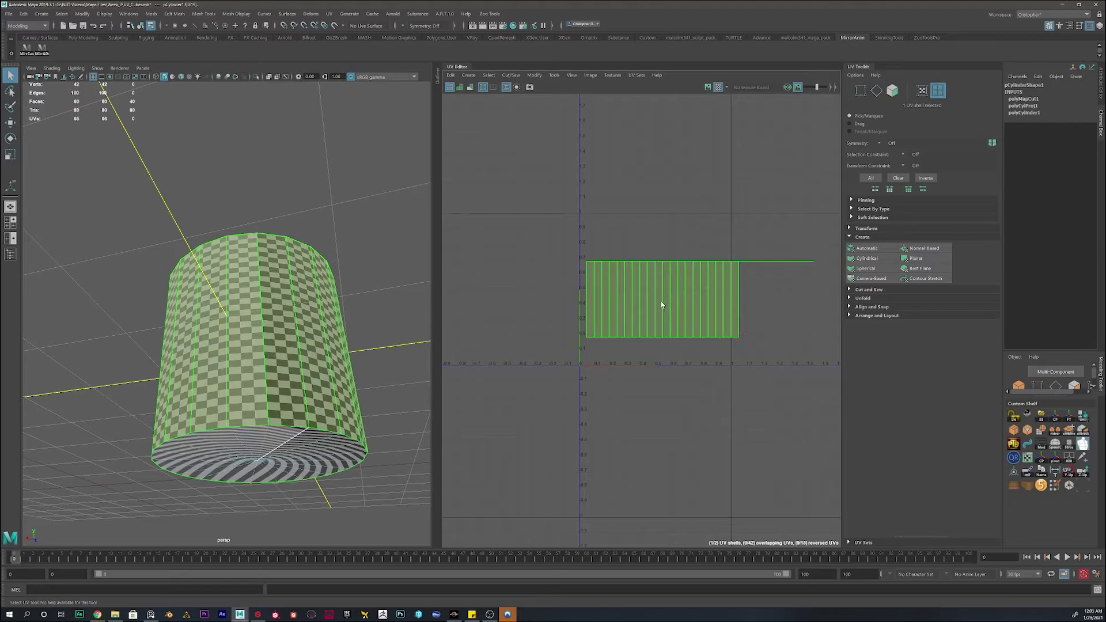
{"action": "key", "text": "w"}
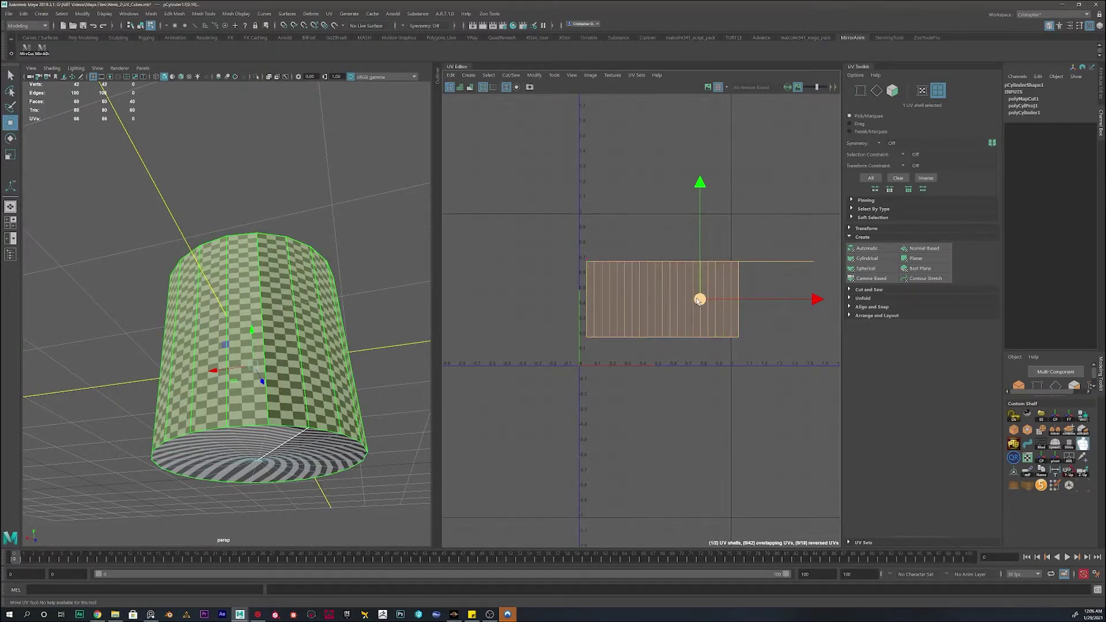
{"action": "left_click_drag", "start_coordinate": [700, 298], "coordinate": [675, 239]}
- Apply an Automatic projection to the bottom cap's collapsed UV shell and move the resulting round shell below the wall shell
{"action": "right_click_drag", "start_coordinate": [684, 334], "coordinate": [660, 321]}
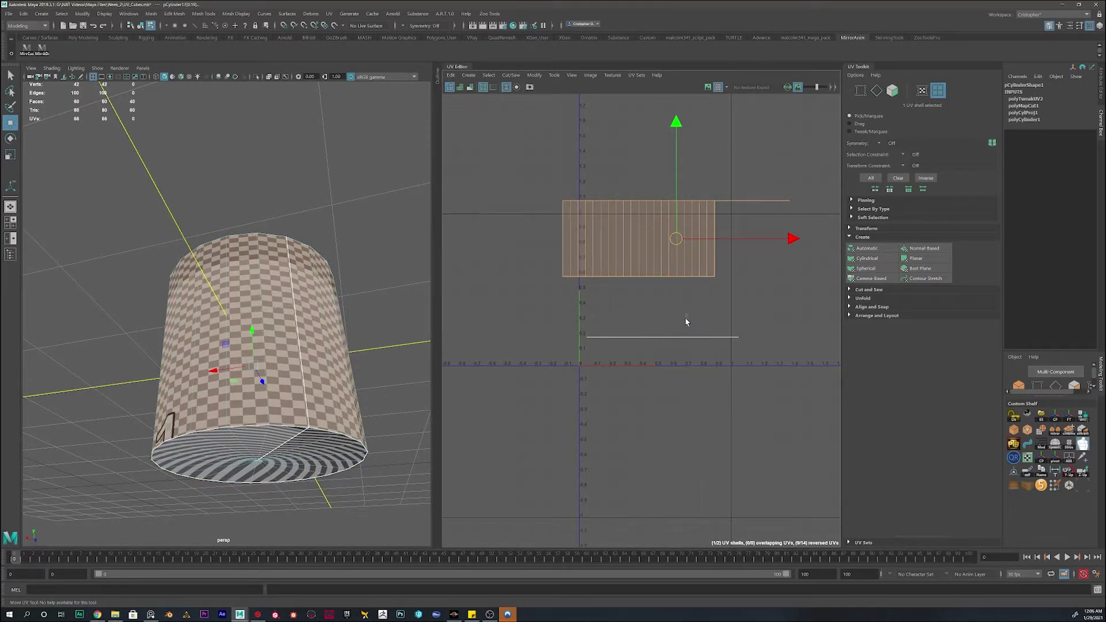
{"action": "left_click", "coordinate": [684, 337]}
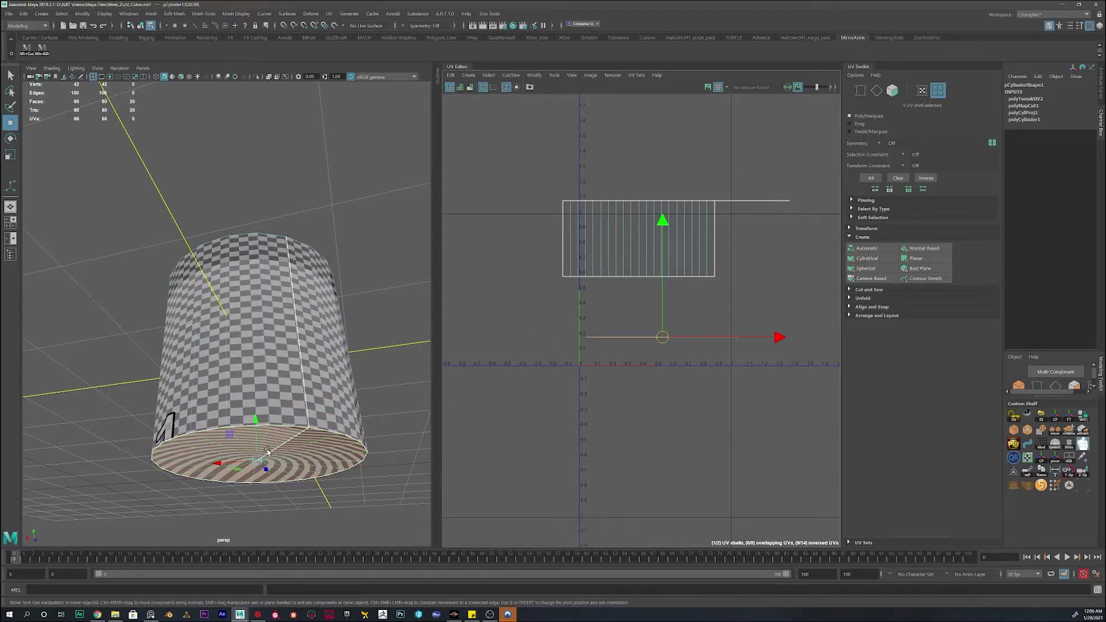
{"action": "left_click", "coordinate": [865, 249]}
{"action": "scroll", "coordinate": [657, 300], "scroll_direction": "down", "scroll_amount": 2}
{"action": "key", "text": "w"}
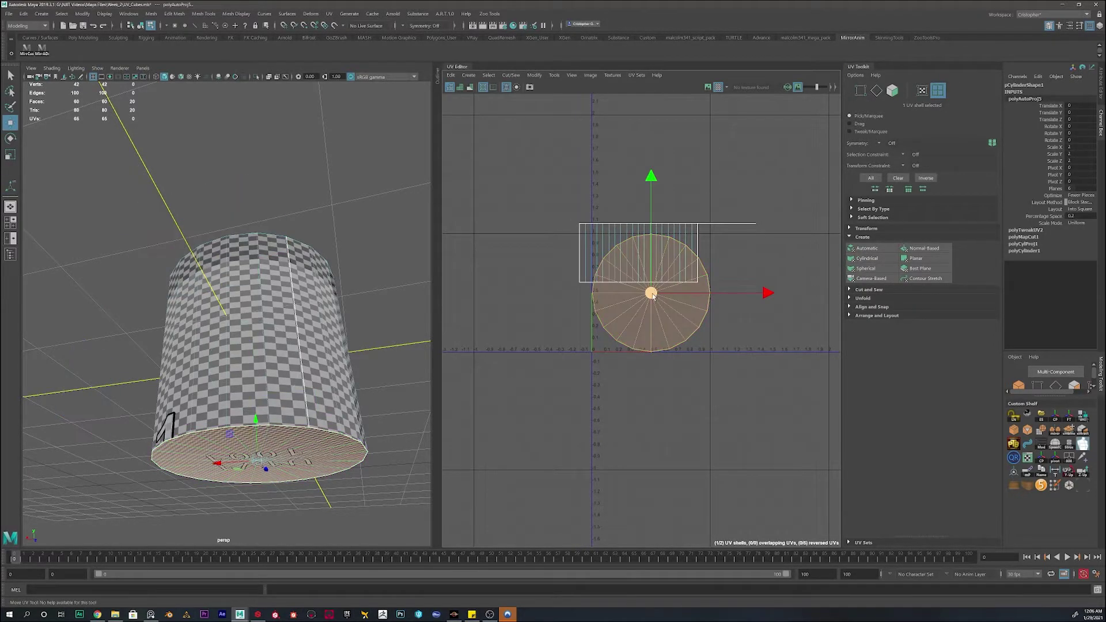
{"action": "left_click_drag", "start_coordinate": [654, 293], "coordinate": [692, 372]}
{"action": "middle_click_drag", "start_coordinate": [690, 310], "coordinate": [694, 369], "text": "alt"}
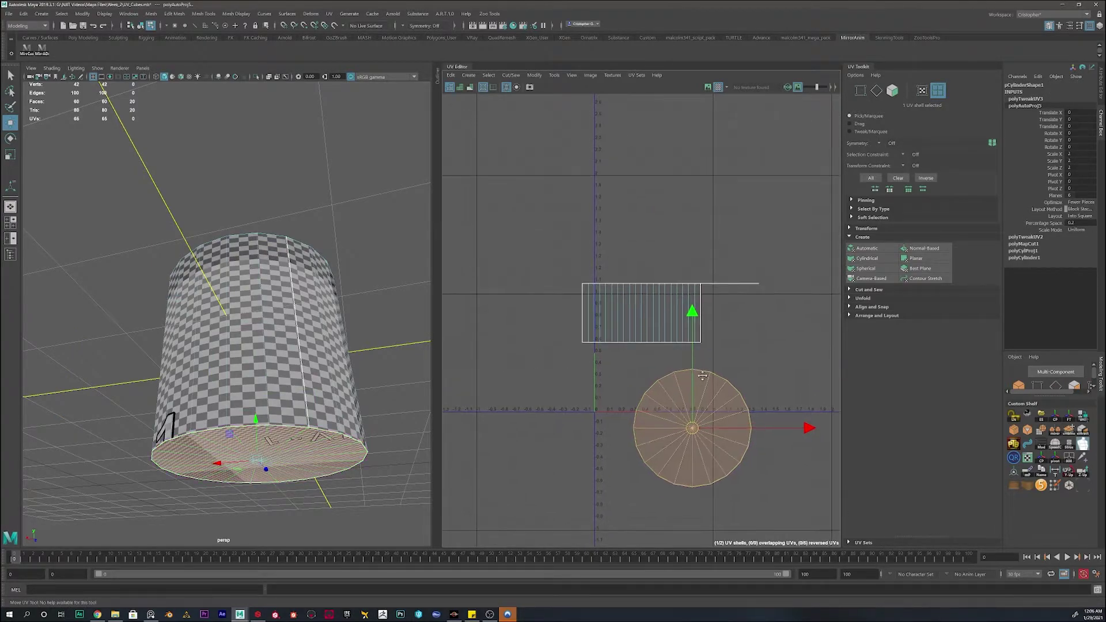
{"action": "scroll", "coordinate": [693, 370], "scroll_direction": "up", "scroll_amount": 2}
- Select the cylinder as an object and apply an Automatic UV projection to all of it
{"action": "left_click_drag", "start_coordinate": [307, 380], "coordinate": [165, 386], "text": "alt"}
{"action": "left_click", "coordinate": [231, 436]}
{"action": "left_click", "coordinate": [231, 437]}
{"action": "middle_click_drag", "start_coordinate": [616, 332], "coordinate": [621, 341], "text": "alt"}
{"action": "right_click_drag", "start_coordinate": [227, 353], "coordinate": [365, 229]}
{"action": "mouse_move", "coordinate": [282, 294]}
{"action": "left_mouse_down", "text": "alt"}
{"action": "mouse_move", "coordinate": [283, 327]}
{"action": "mouse_move", "coordinate": [285, 308]}
{"action": "left_mouse_up", "text": "alt"}
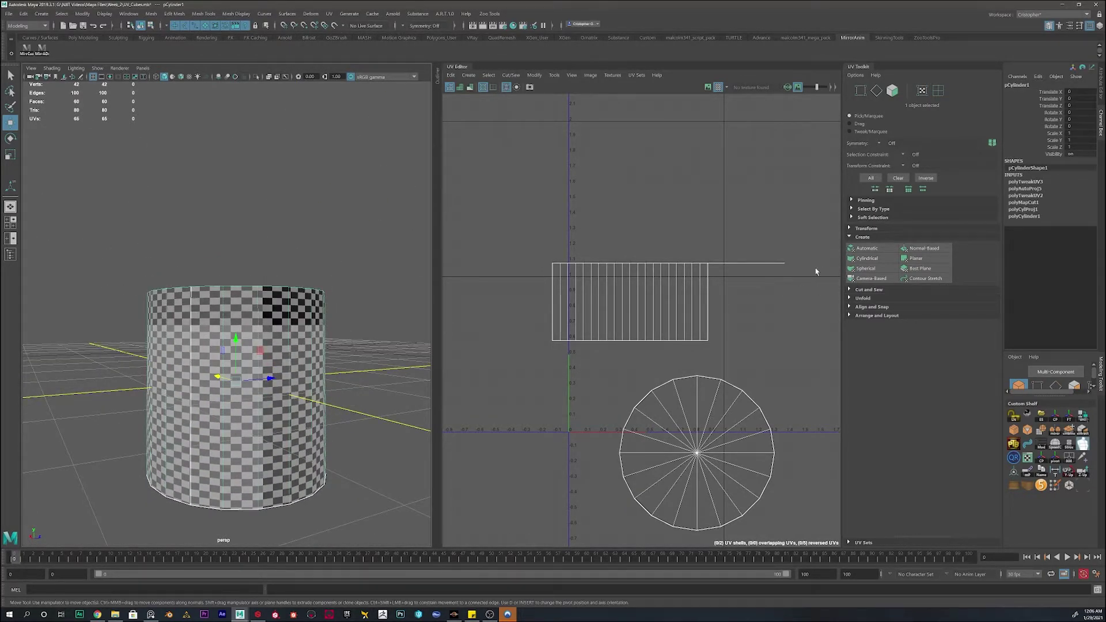
{"action": "left_click", "coordinate": [866, 248]}
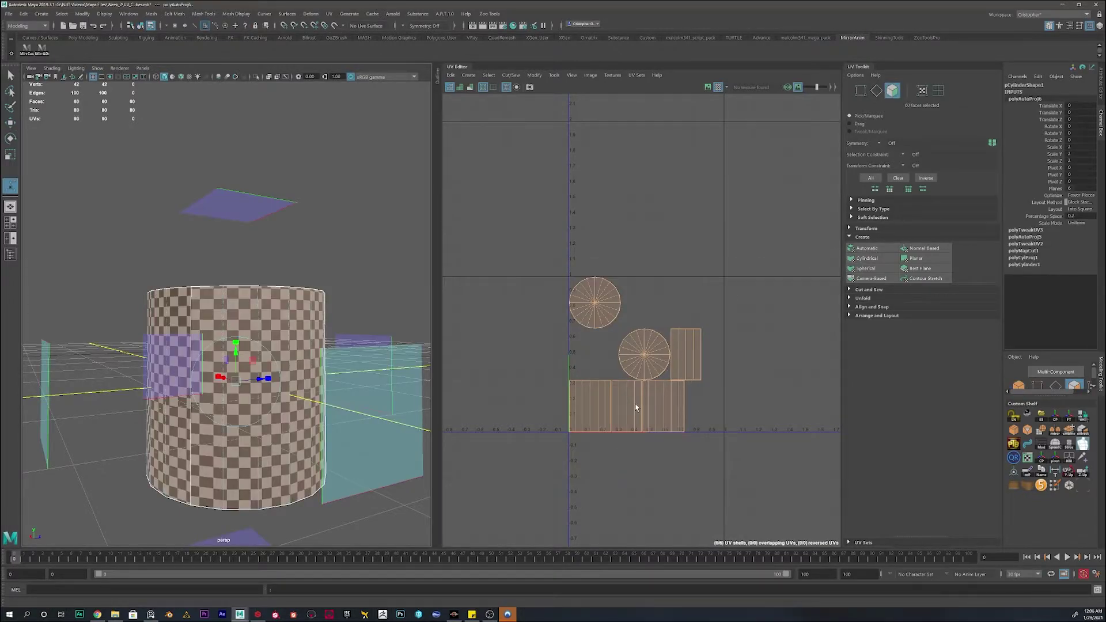
- Select the border edges of the separated wall shells and move and sew them into one continuous strip
{"action": "middle_click_drag", "start_coordinate": [637, 408], "coordinate": [651, 338], "text": "alt"}
{"action": "scroll", "coordinate": [655, 338], "scroll_direction": "up", "scroll_amount": 4}
{"action": "left_click_drag", "start_coordinate": [236, 349], "coordinate": [229, 388], "text": "alt"}
{"action": "scroll", "coordinate": [230, 391], "scroll_direction": "down", "scroll_amount": 2}
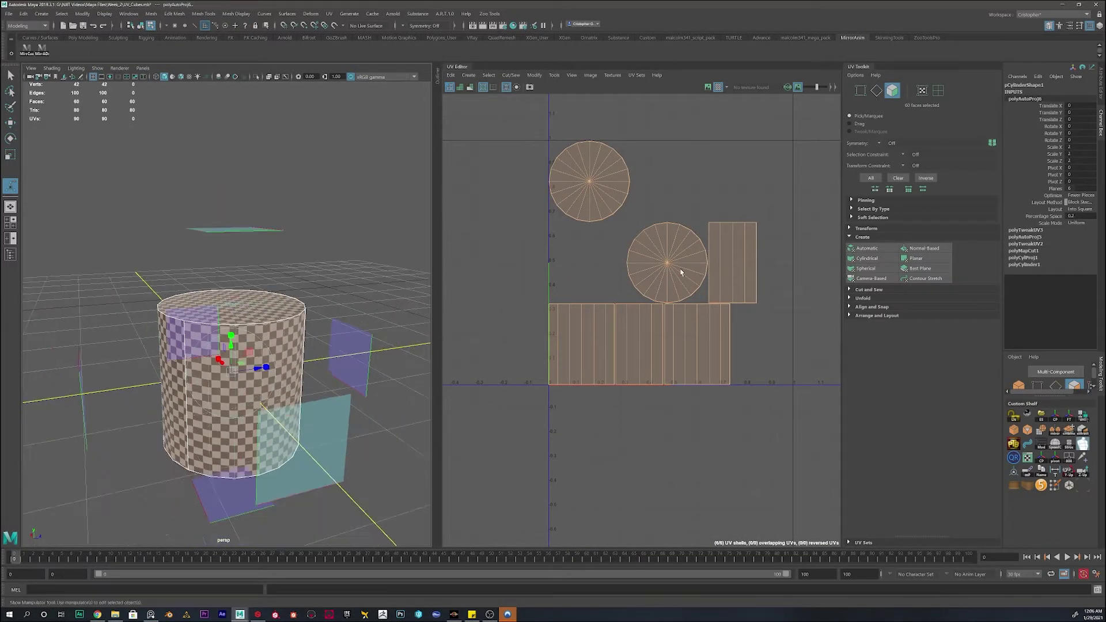
{"action": "scroll", "coordinate": [683, 282], "scroll_direction": "up", "scroll_amount": 2}
{"action": "right_click_drag", "start_coordinate": [603, 341], "coordinate": [603, 321]}
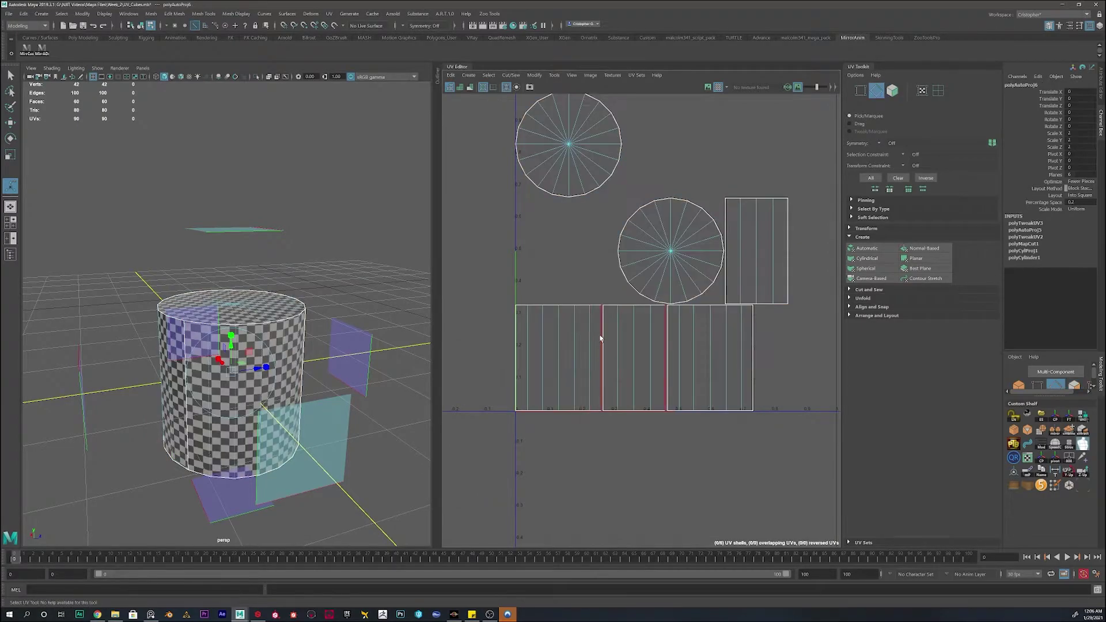
{"action": "left_click", "coordinate": [604, 335]}
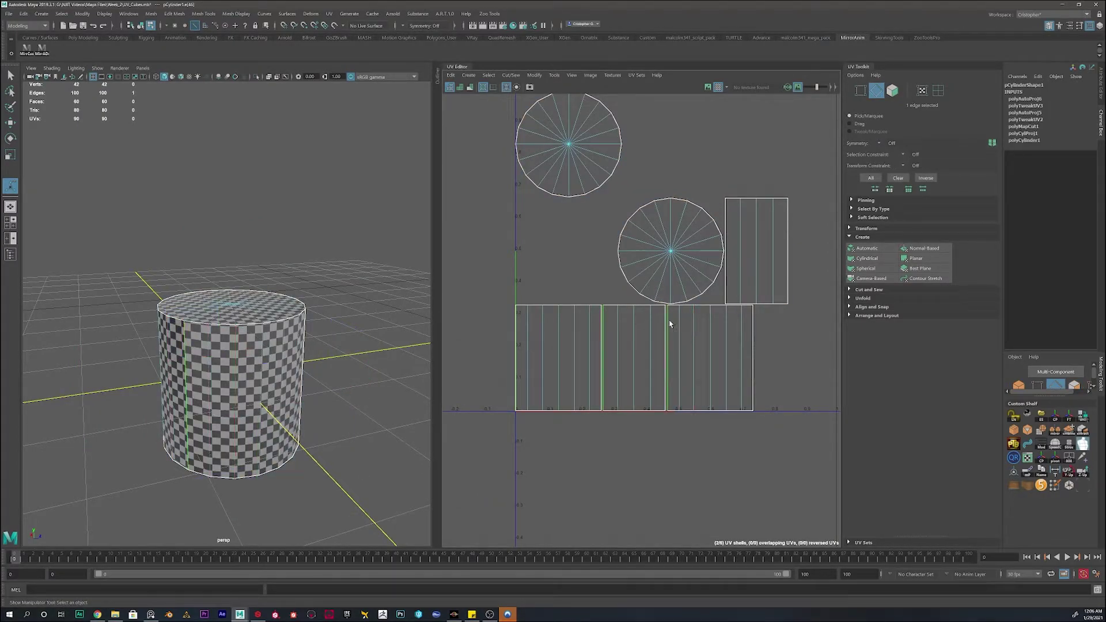
{"action": "right_click_drag", "start_coordinate": [779, 333], "coordinate": [784, 309], "text": "shift"}
{"action": "scroll", "coordinate": [640, 354], "scroll_direction": "down", "scroll_amount": 2}
{"action": "key", "text": "w"}
{"action": "right_click_drag", "start_coordinate": [759, 353], "coordinate": [805, 318], "text": "shift"}
- Select the sewn wall shell and move it below the two round cap shells
{"action": "right_click_drag", "start_coordinate": [709, 346], "coordinate": [727, 355]}
{"action": "left_click", "coordinate": [730, 358]}
{"action": "left_click_drag", "start_coordinate": [731, 359], "coordinate": [644, 377]}
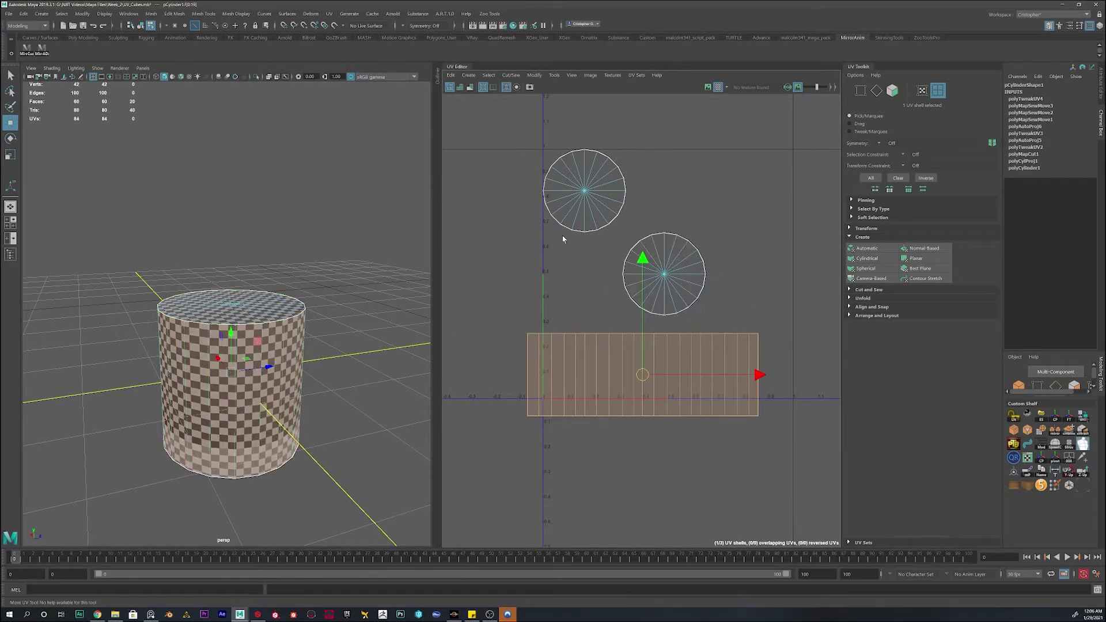
- Select the two cap shells and the wall shell in turn to examine which part of the cylinder each covers
{"action": "left_click", "coordinate": [593, 208]}
{"action": "left_click", "coordinate": [682, 268]}
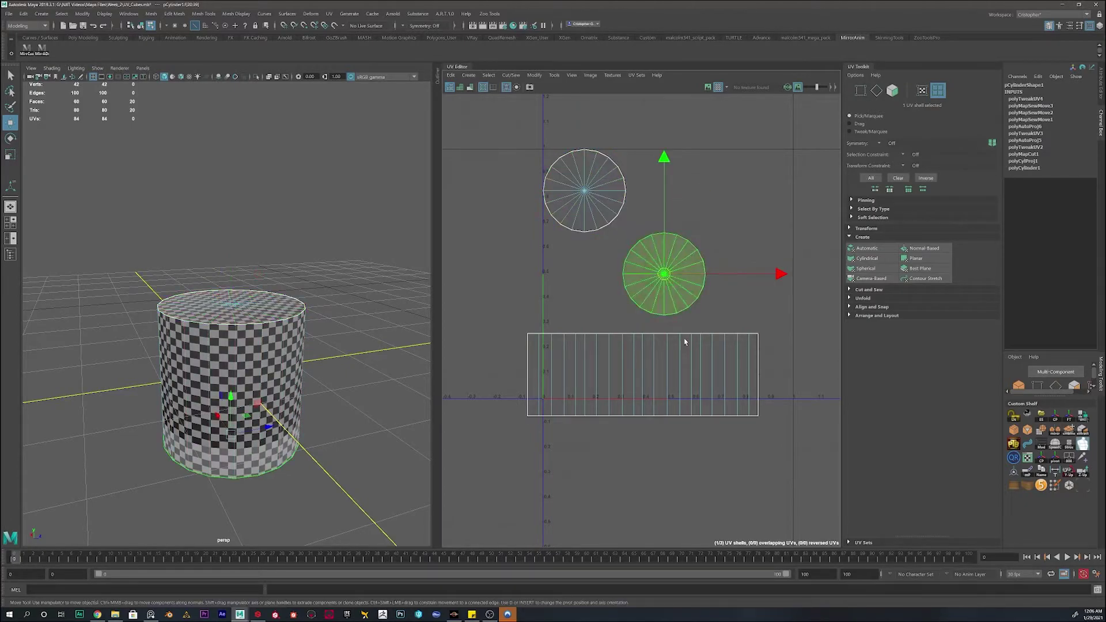
{"action": "left_click", "coordinate": [559, 189]}
{"action": "left_click", "coordinate": [681, 299]}
{"action": "left_click", "coordinate": [576, 208]}
{"action": "left_click", "coordinate": [691, 296]}
{"action": "left_click", "coordinate": [579, 214]}
{"action": "left_click", "coordinate": [691, 397]}
{"action": "left_click_drag", "start_coordinate": [183, 367], "coordinate": [265, 366], "text": "alt"}
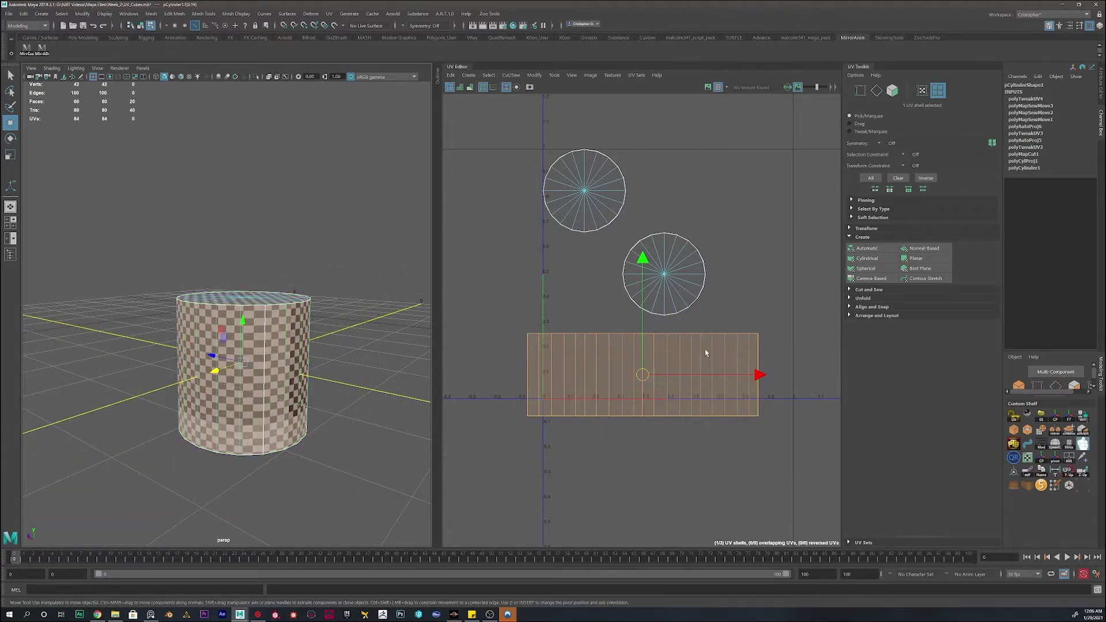
{"action": "middle_click_drag", "start_coordinate": [725, 341], "coordinate": [666, 398], "text": "alt"}
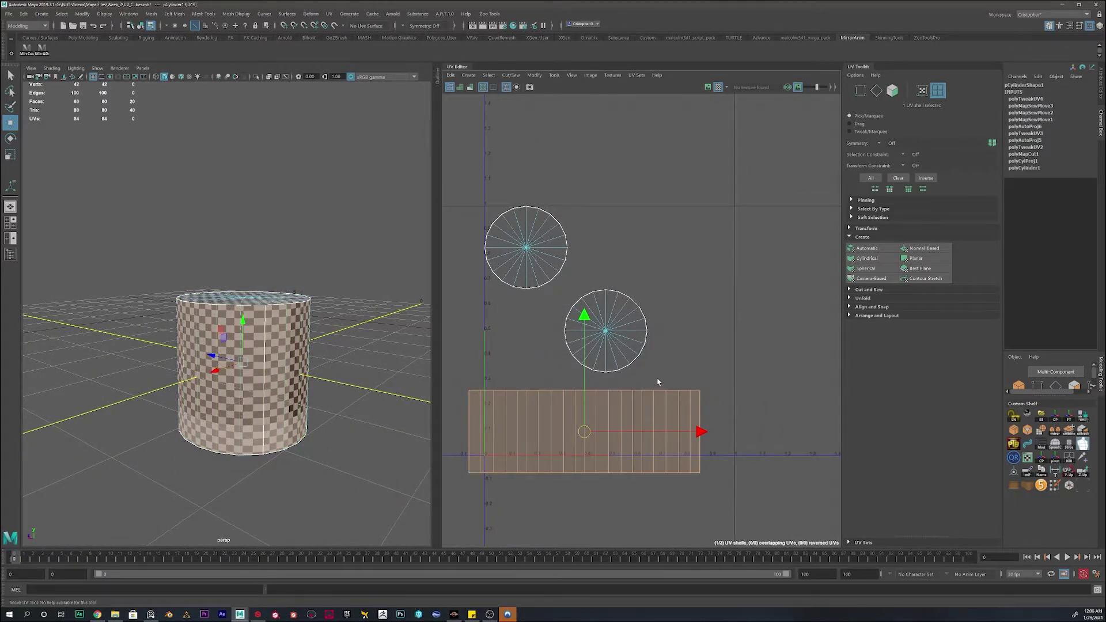
- Delete the cylinder's construction history and apply a Camera Based UV projection from an angled view
{"action": "key", "text": "F8"}
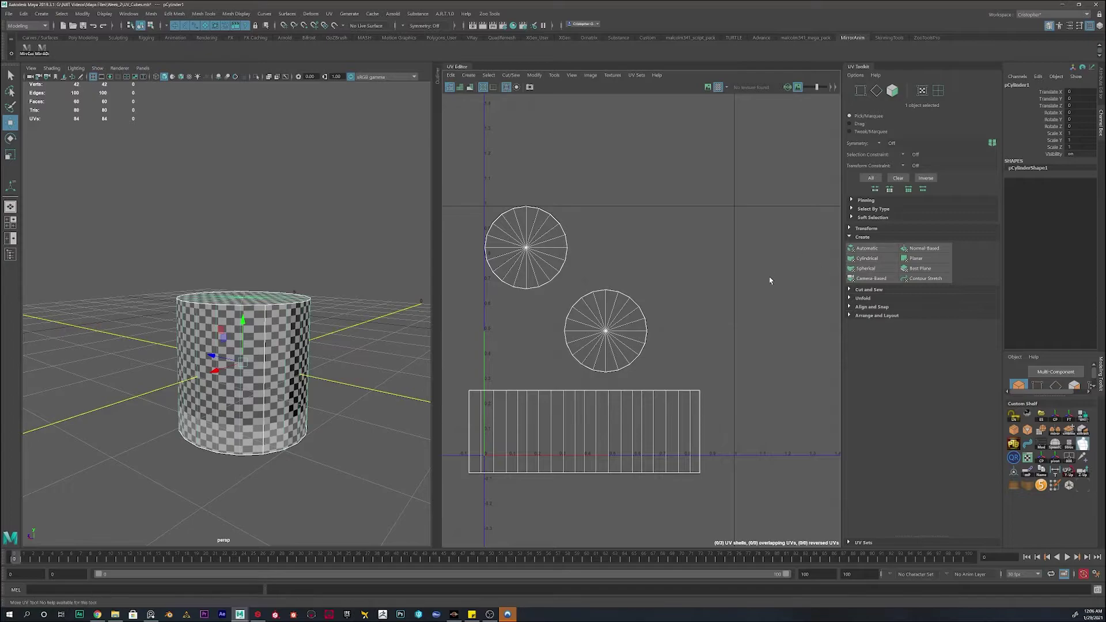
{"action": "right_click", "coordinate": [256, 352]}
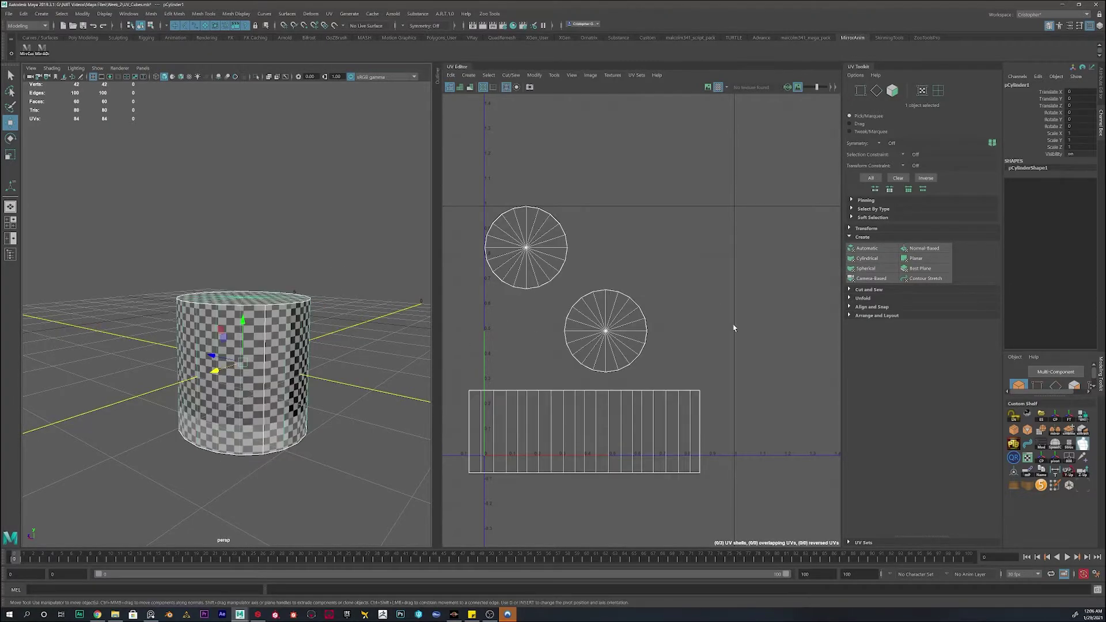
{"action": "left_click_drag", "start_coordinate": [256, 277], "coordinate": [219, 357], "text": "alt"}
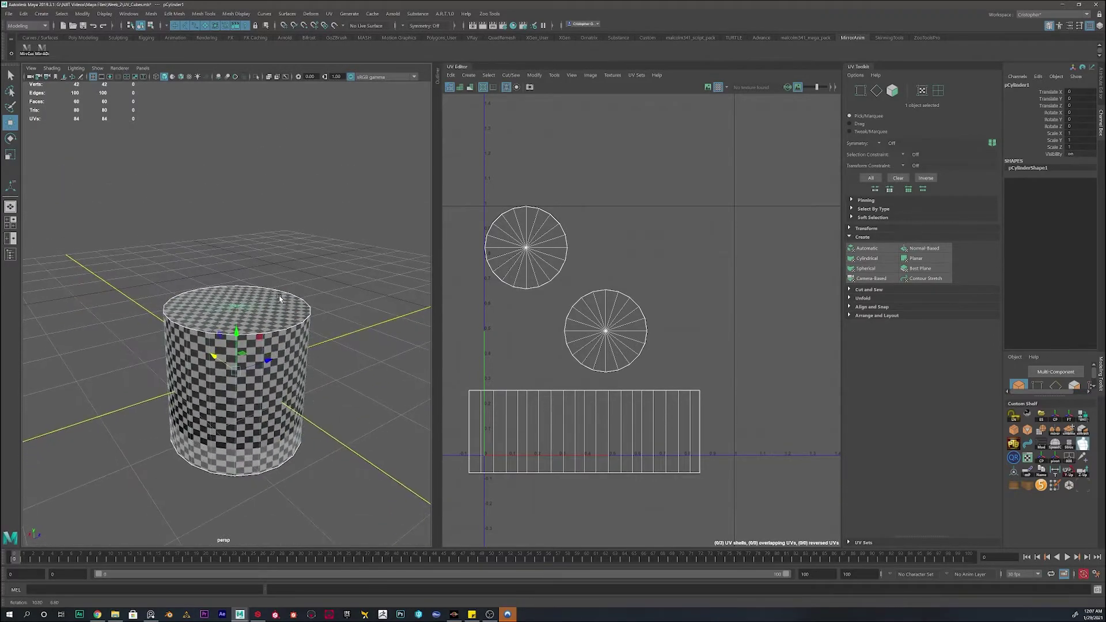
{"action": "left_click", "coordinate": [869, 278]}
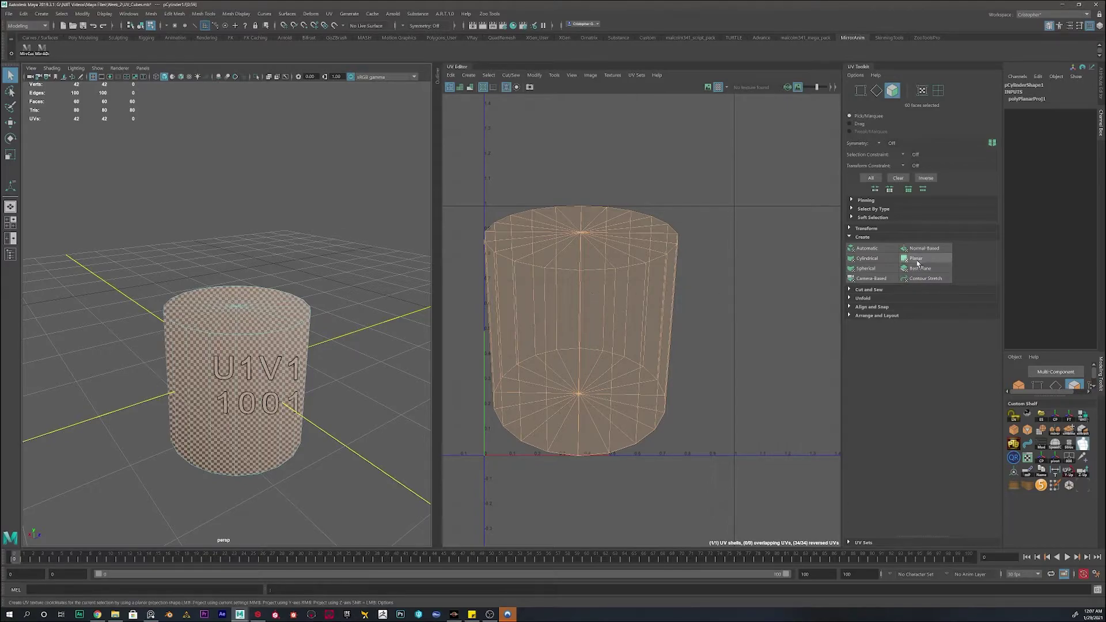
{"action": "left_click_drag", "start_coordinate": [279, 339], "coordinate": [315, 329], "text": "alt"}
{"action": "mouse_move", "coordinate": [657, 281]}
{"action": "right_mouse_down"}
{"action": "mouse_move", "coordinate": [689, 279]}
{"action": "mouse_move", "coordinate": [658, 258]}
{"action": "mouse_move", "coordinate": [656, 280]}
{"action": "right_mouse_up"}
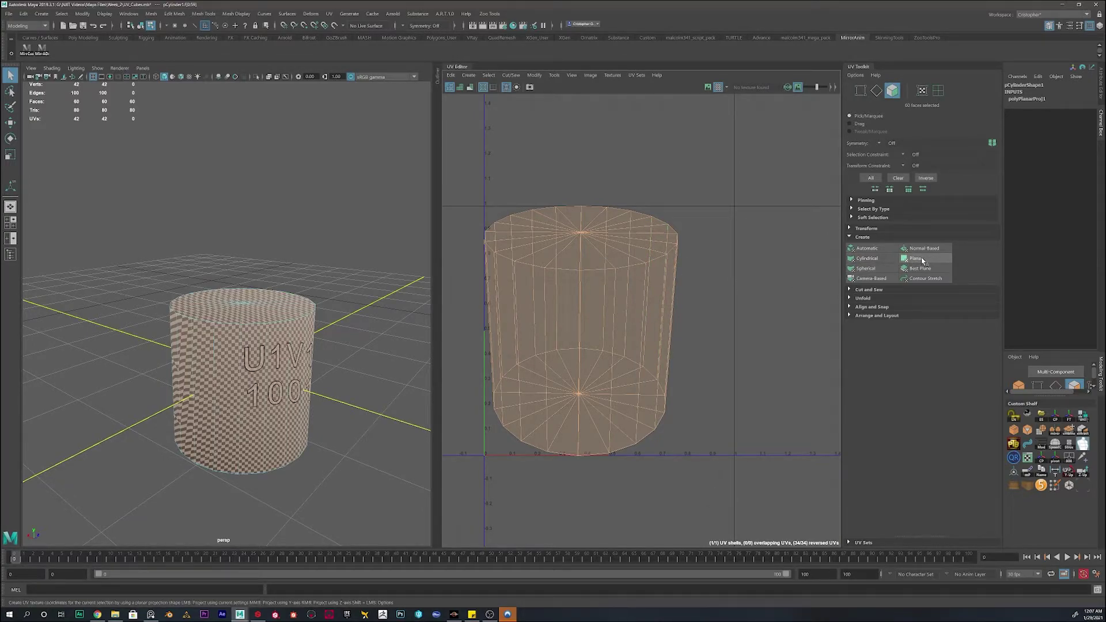
- Apply a planar UV projection to the whole cylinder from the X axis, fitted to the bounding box
{"action": "left_click", "coordinate": [921, 258], "text": "shift"}
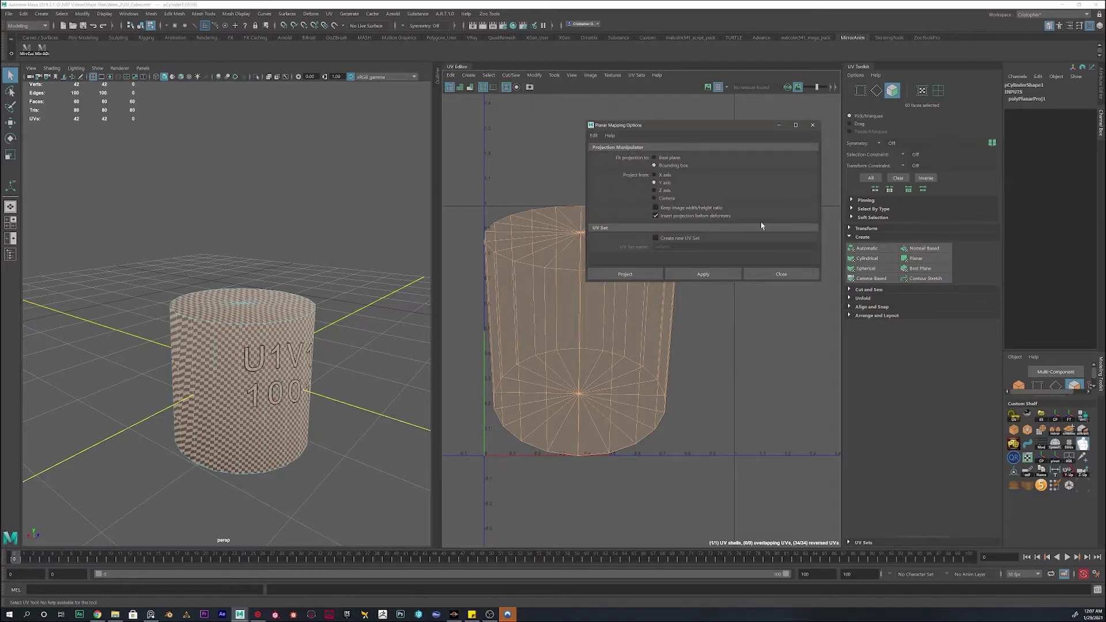
{"action": "left_click_drag", "start_coordinate": [694, 127], "coordinate": [153, 95]}
{"action": "right_click_drag", "start_coordinate": [292, 341], "coordinate": [346, 284]}
{"action": "left_click_drag", "start_coordinate": [261, 319], "coordinate": [256, 271], "text": "alt"}
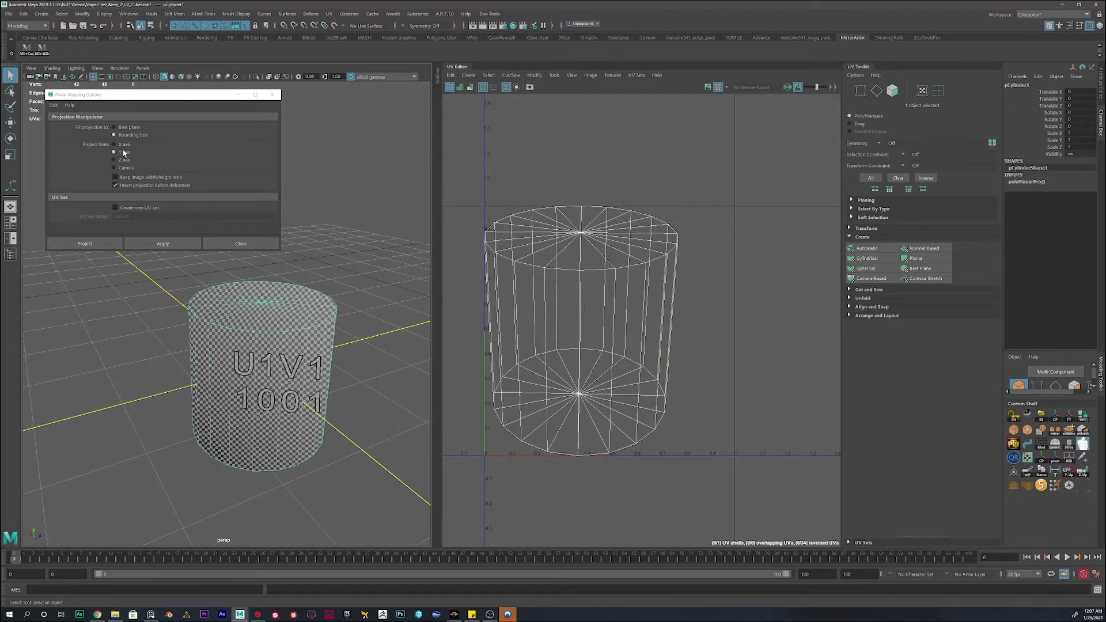
{"action": "left_click", "coordinate": [122, 146]}
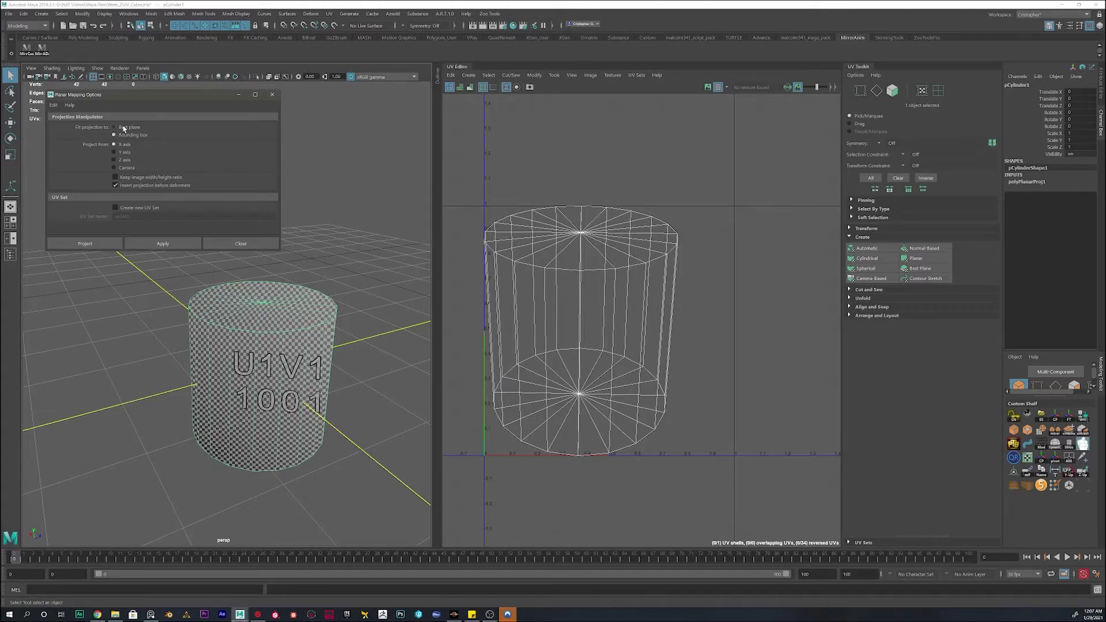
{"action": "left_click", "coordinate": [163, 243]}
{"action": "left_click_drag", "start_coordinate": [253, 360], "coordinate": [357, 359], "text": "alt"}
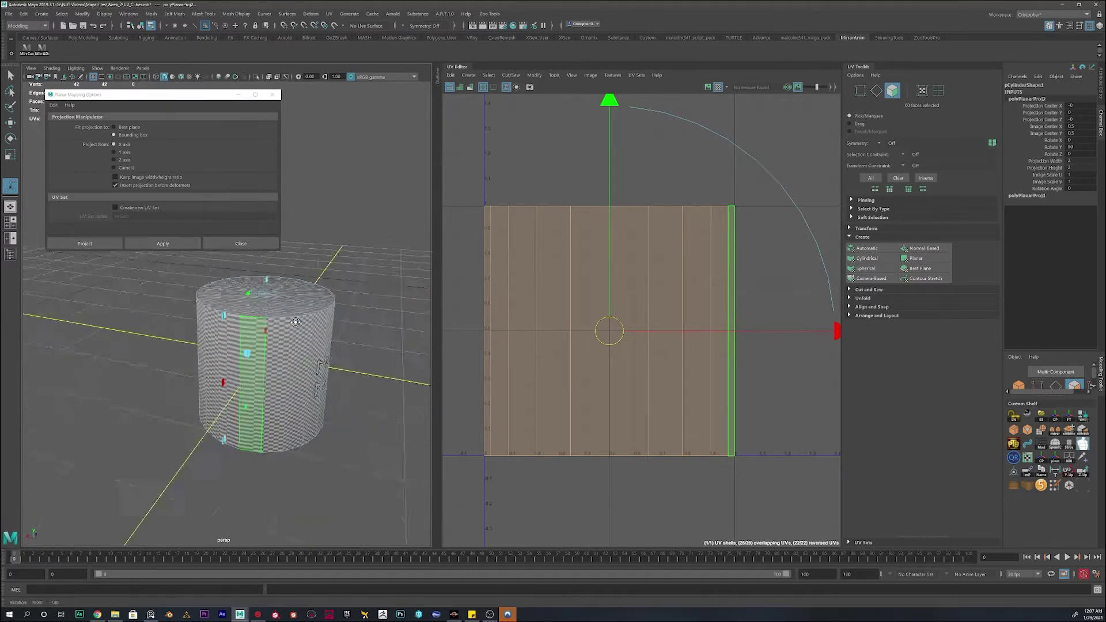
{"action": "right_click", "coordinate": [567, 255]}
{"action": "right_click_drag", "start_coordinate": [591, 254], "coordinate": [567, 256]}
- Reselect the cylinder as an object and apply a planar UV projection from the Y axis
{"action": "right_click_drag", "start_coordinate": [259, 301], "coordinate": [234, 277]}
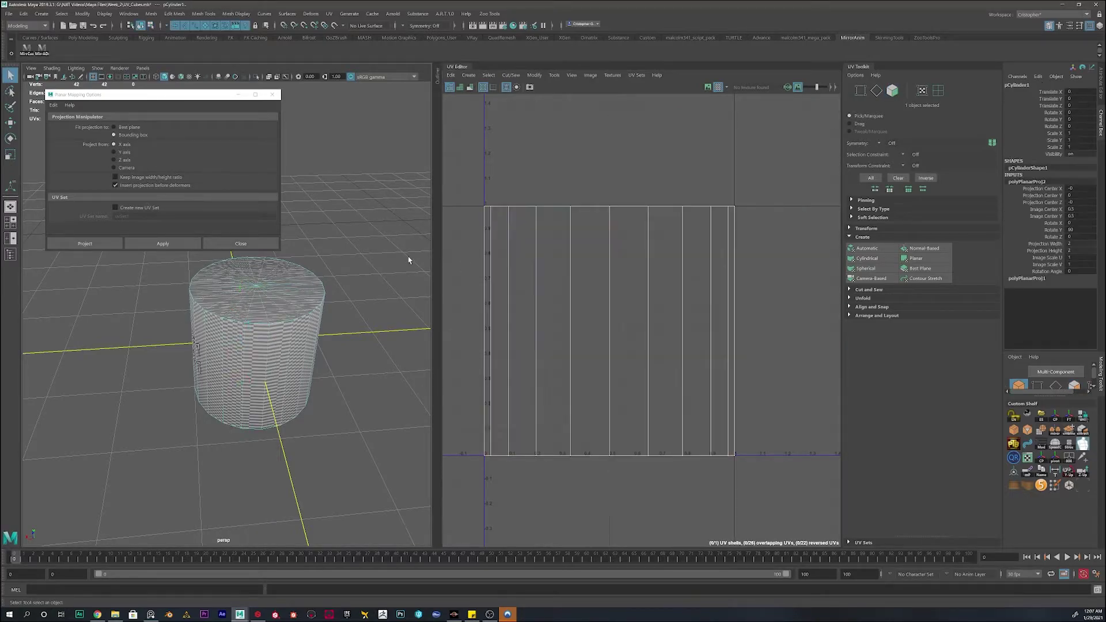
{"action": "left_click", "coordinate": [124, 152]}
{"action": "left_click", "coordinate": [162, 242]}
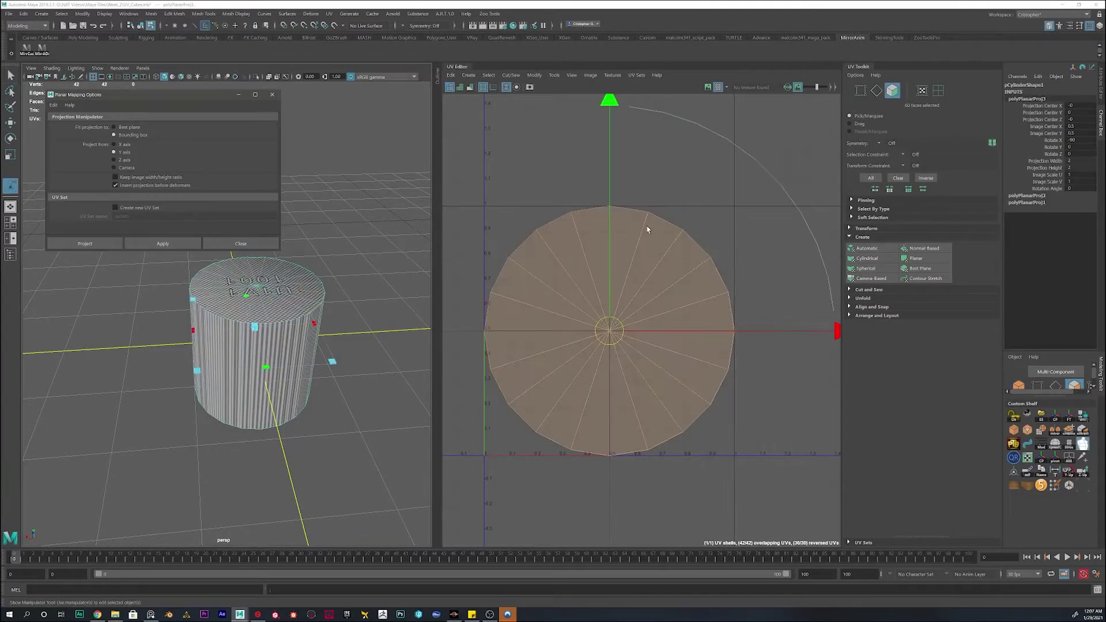
- Apply a planar UV projection from the Z axis to the cylinder and return to object selection
{"action": "right_click_drag", "start_coordinate": [271, 346], "coordinate": [265, 317]}
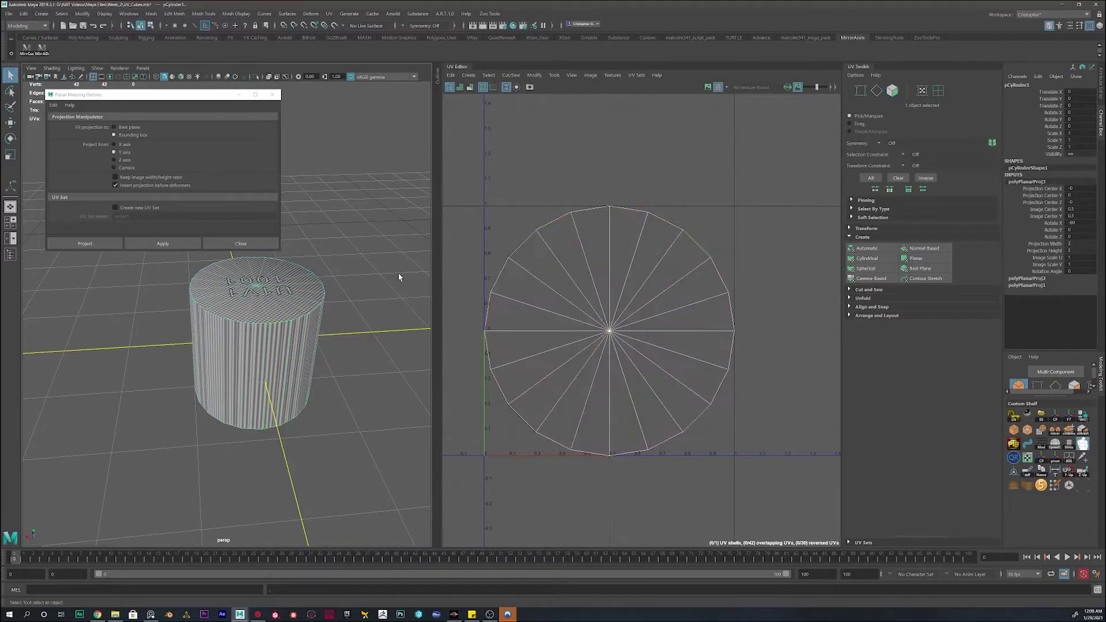
{"action": "left_click", "coordinate": [121, 161]}
{"action": "left_click", "coordinate": [180, 241]}
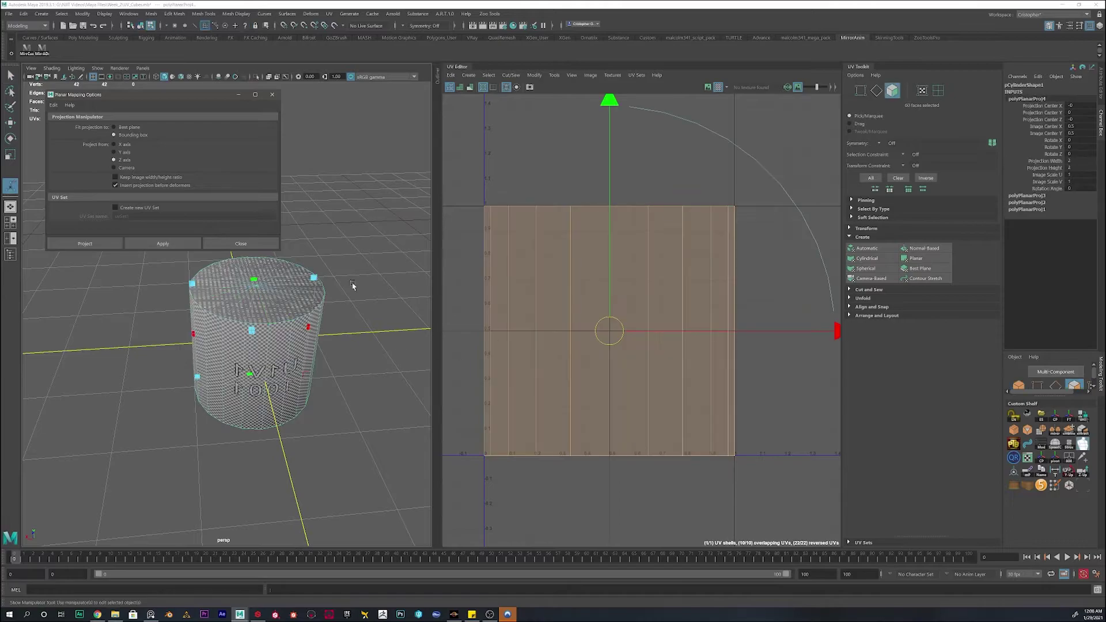
{"action": "left_click_drag", "start_coordinate": [396, 315], "coordinate": [285, 316], "text": "alt"}
{"action": "right_click_drag", "start_coordinate": [271, 318], "coordinate": [308, 304]}
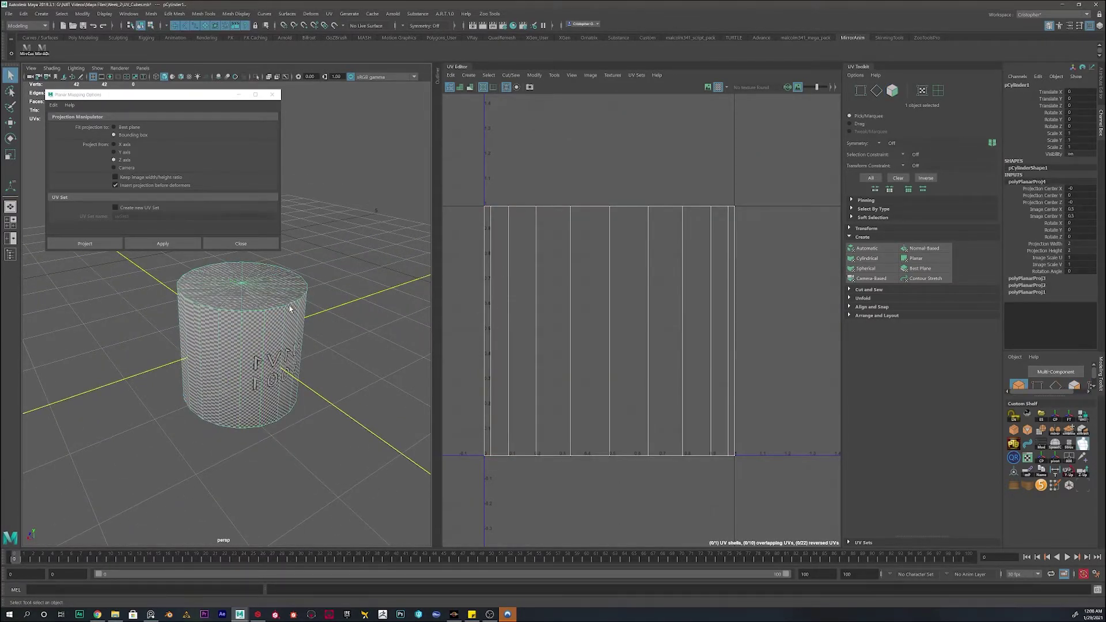
- Select the cylinder's top and bottom rim edge loops plus one vertical wall edge and cut the UVs along them
{"action": "scroll", "coordinate": [291, 309], "scroll_direction": "up", "scroll_amount": 5}
{"action": "right_click_drag", "start_coordinate": [264, 337], "coordinate": [266, 315]}
{"action": "double_click", "coordinate": [261, 330]}
{"action": "scroll", "coordinate": [276, 357], "scroll_direction": "down", "scroll_amount": 5}
{"action": "left_click_drag", "start_coordinate": [244, 389], "coordinate": [287, 397], "text": "alt"}
{"action": "double_click", "coordinate": [249, 445], "text": "shift"}
{"action": "left_click", "coordinate": [203, 326], "text": "shift"}
{"action": "right_click", "coordinate": [661, 236], "text": "shift"}
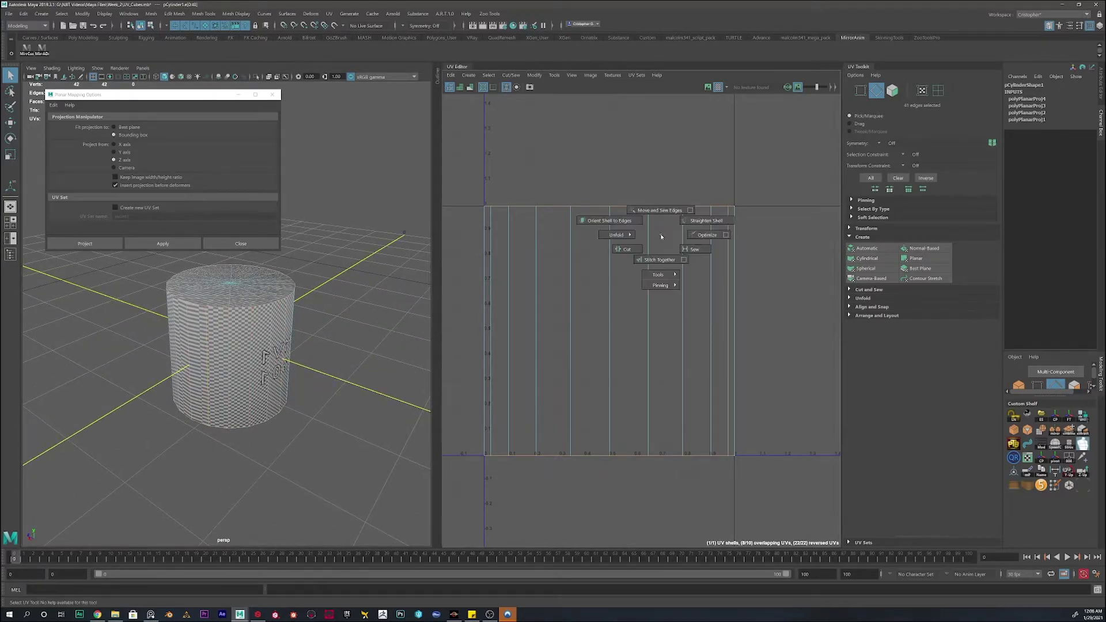
{"action": "left_click", "coordinate": [626, 249]}
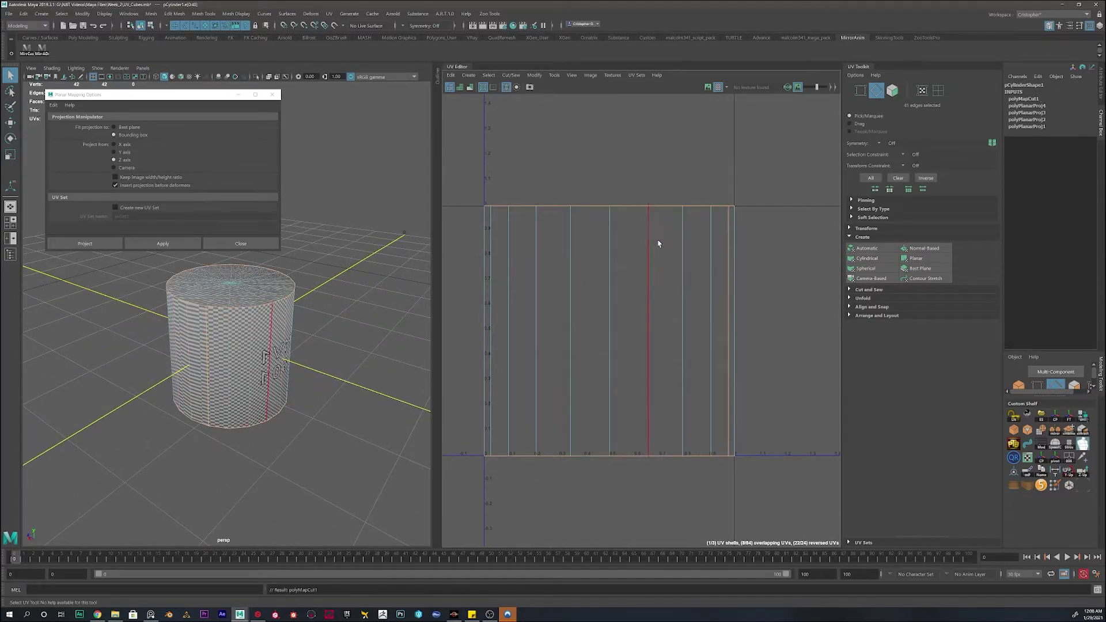
- Select all the cylinder's UV shells and unfold them
{"action": "right_click", "coordinate": [643, 263]}
{"action": "left_click", "coordinate": [617, 256]}
{"action": "key", "text": "f"}
{"action": "left_click_drag", "start_coordinate": [494, 185], "coordinate": [749, 432]}
{"action": "left_click", "coordinate": [850, 298]}
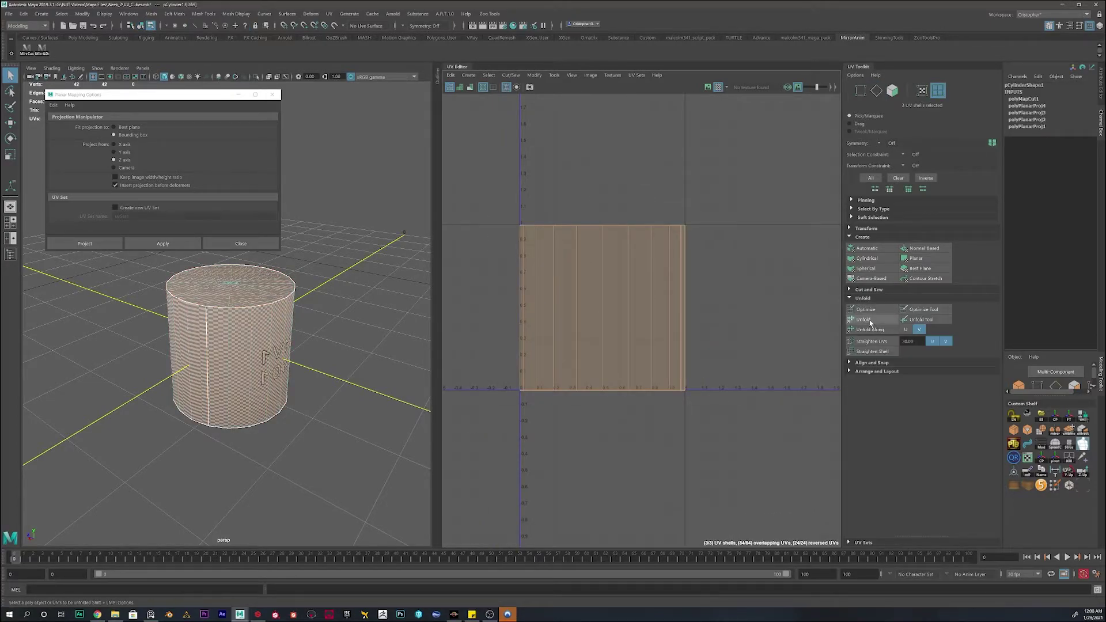
{"action": "left_click", "coordinate": [864, 319]}
- Move the unfolded shells up so that the wall strip sits above the 0 to 1 UV tile
{"action": "scroll", "coordinate": [648, 304], "scroll_direction": "down", "scroll_amount": 1}
{"action": "scroll", "coordinate": [648, 304], "scroll_direction": "down", "scroll_amount": 2}
{"action": "right_click", "coordinate": [610, 314]}
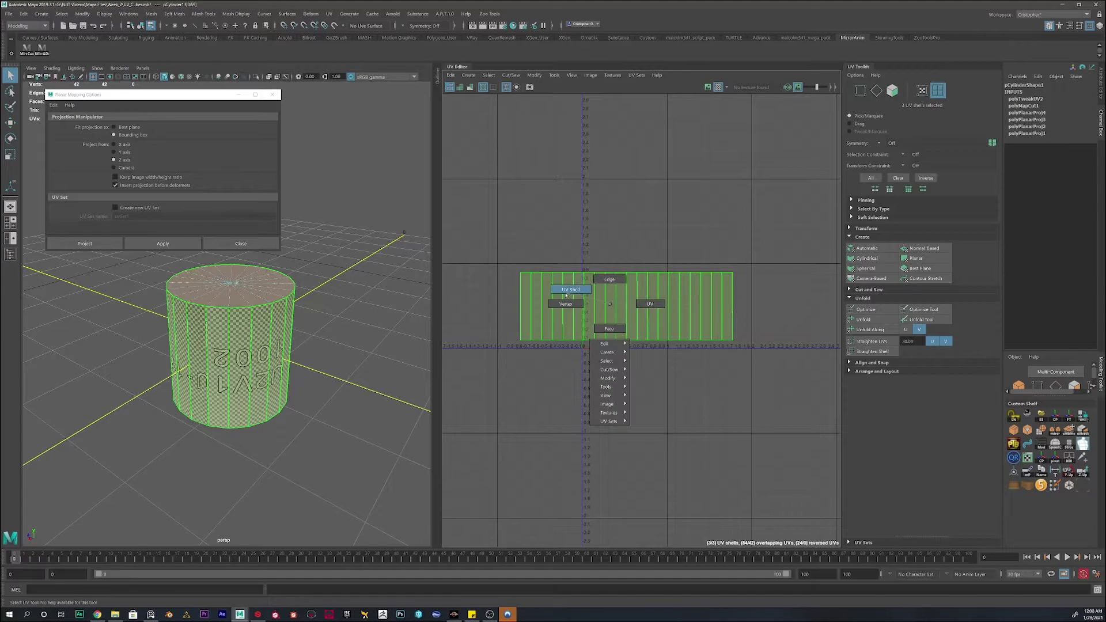
{"action": "left_click", "coordinate": [571, 288]}
{"action": "left_click", "coordinate": [619, 309]}
{"action": "key", "text": "w"}
{"action": "left_click_drag", "start_coordinate": [618, 309], "coordinate": [618, 191]}
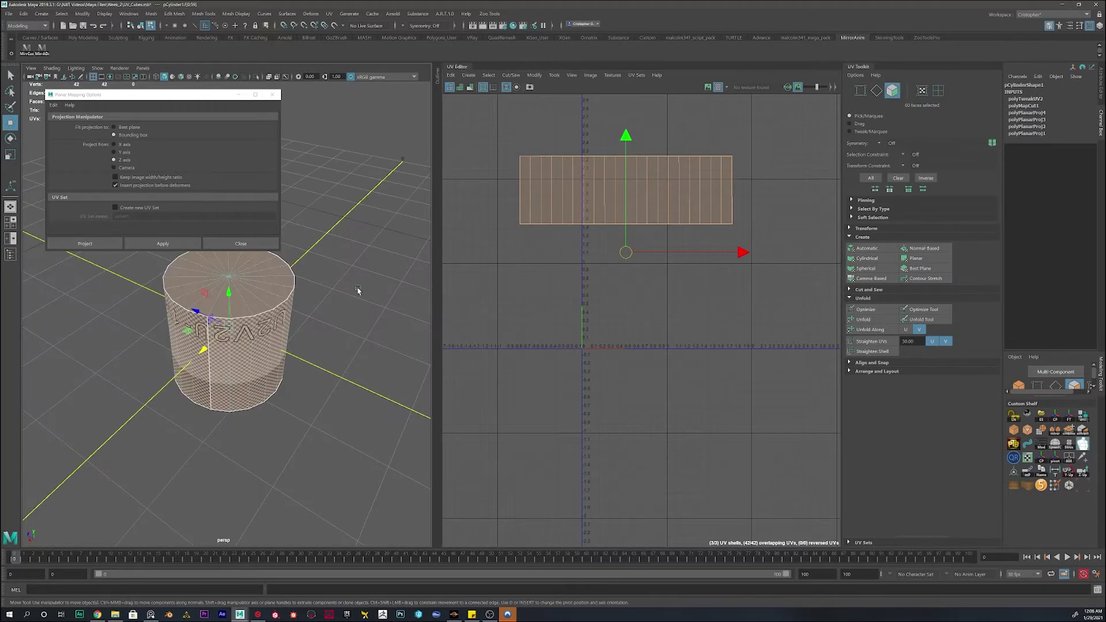
- Select the cylinder's top cap faces and bottom cap faces in turn and apply an Automatic UV projection to each
{"action": "left_click", "coordinate": [258, 295]}
{"action": "double_click", "coordinate": [261, 305]}
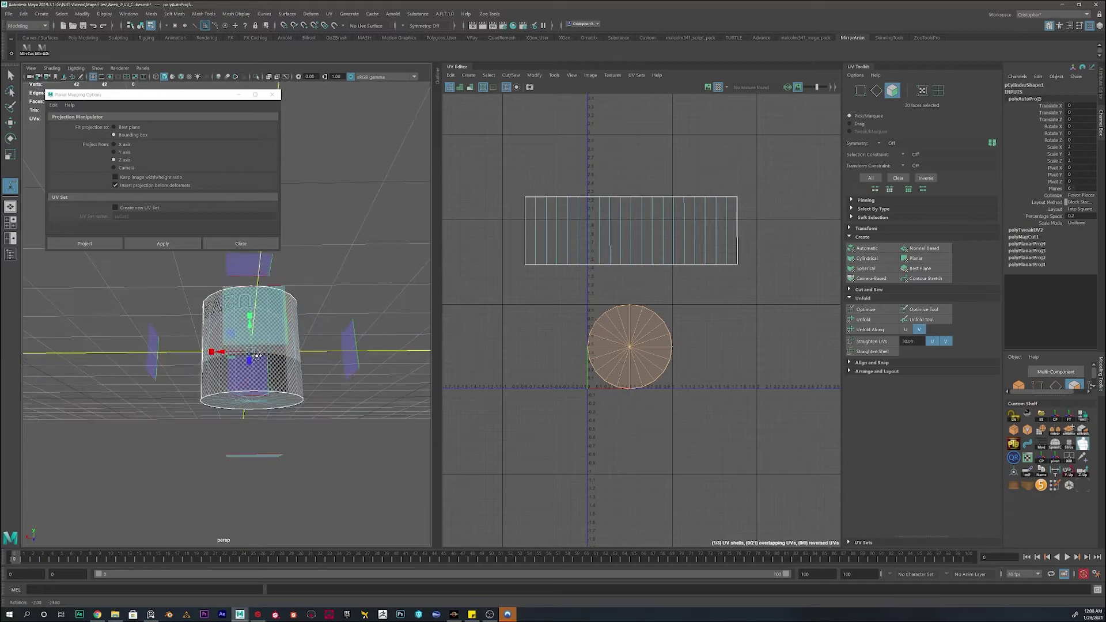
{"action": "left_click", "coordinate": [194, 452]}
{"action": "left_click_drag", "start_coordinate": [194, 452], "coordinate": [241, 329], "text": "alt"}
{"action": "left_click", "coordinate": [797, 281]}
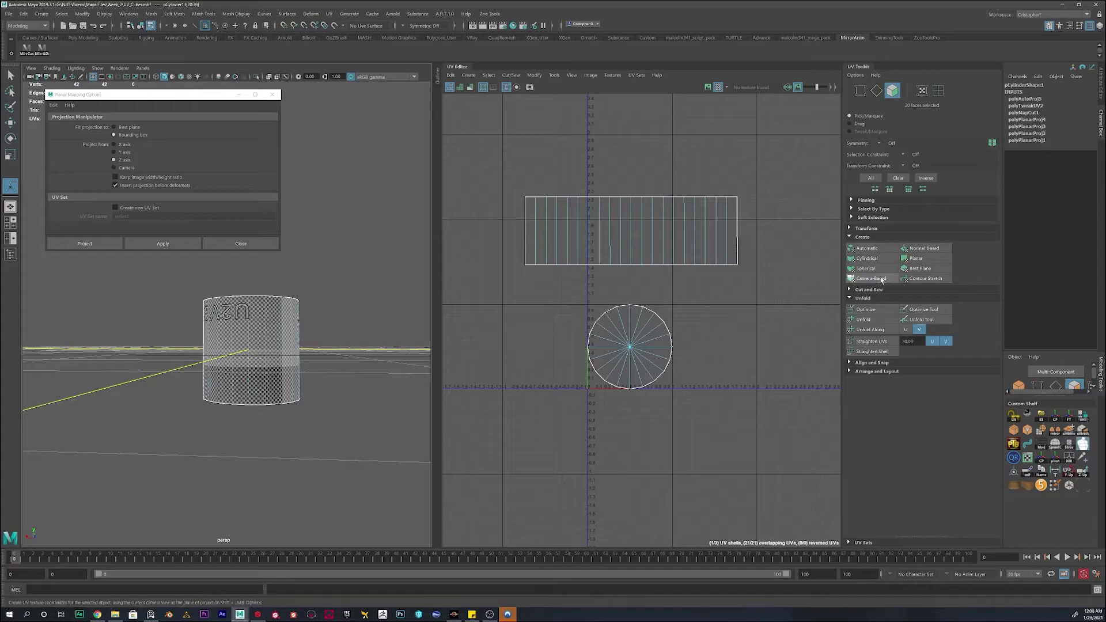
{"action": "left_click", "coordinate": [867, 248]}
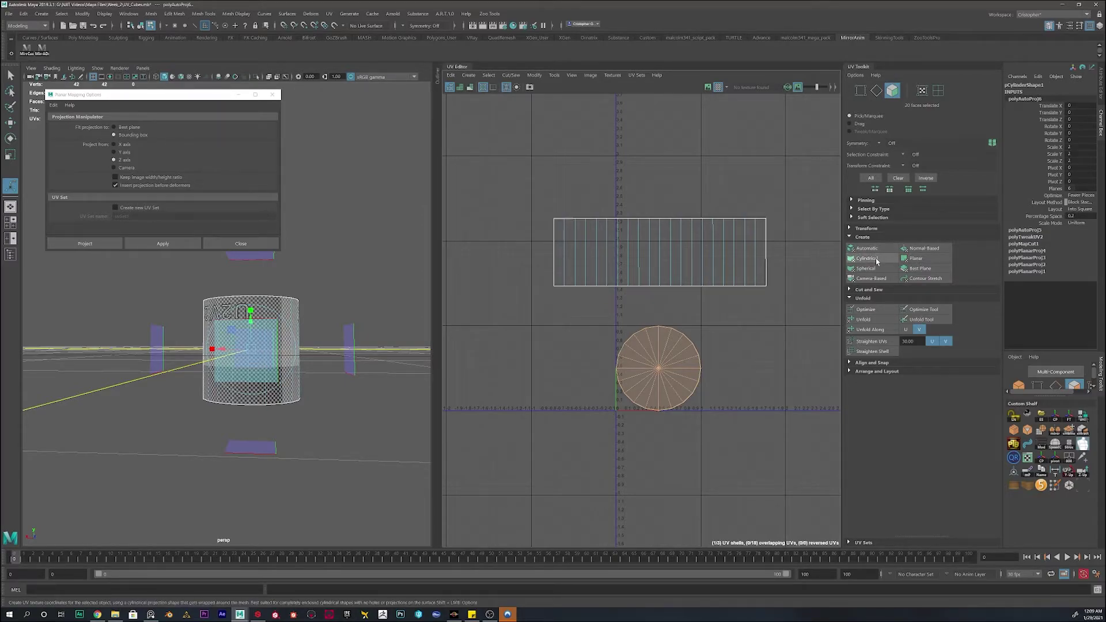
- Show the Cut and Sew tools in the UV Toolkit and hide the Unfold and Create tools
{"action": "left_click", "coordinate": [851, 298]}
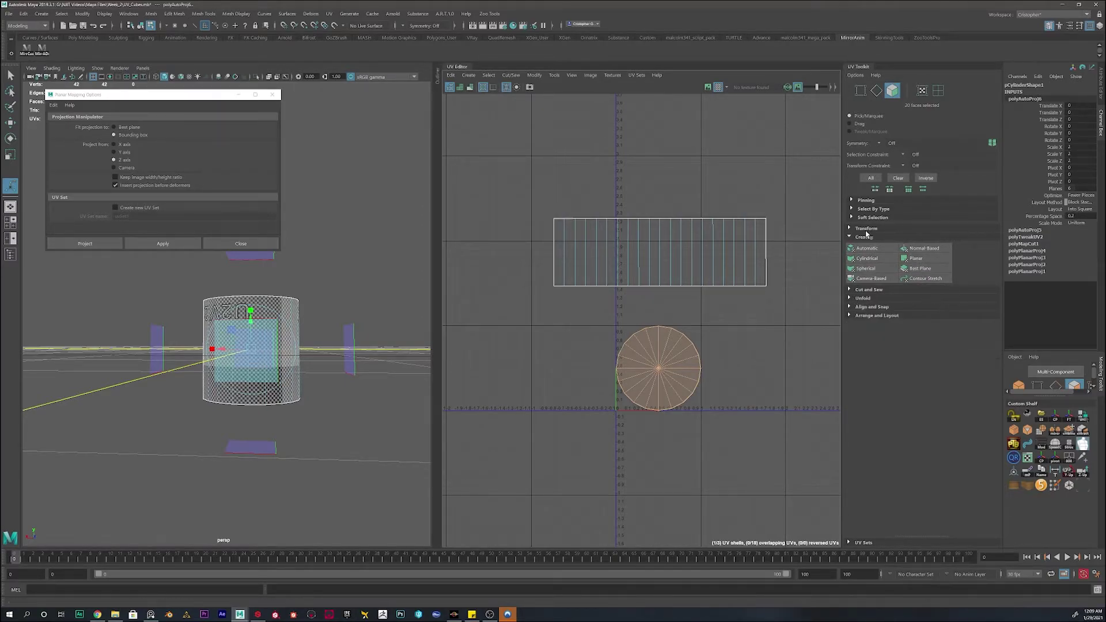
{"action": "left_click", "coordinate": [857, 293]}
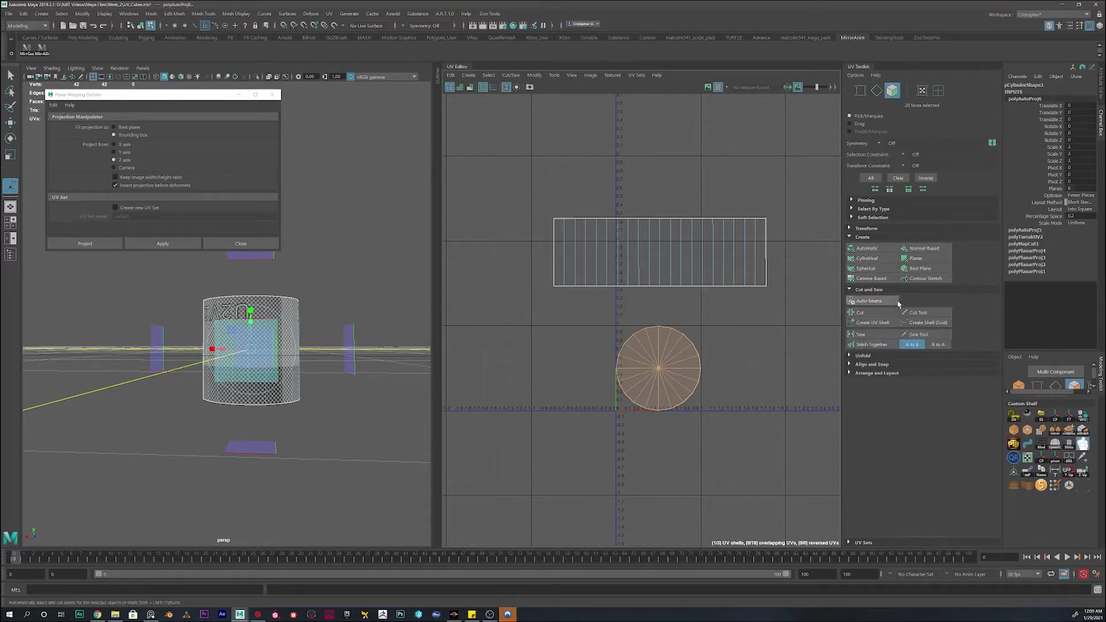
{"action": "left_click", "coordinate": [856, 239]}
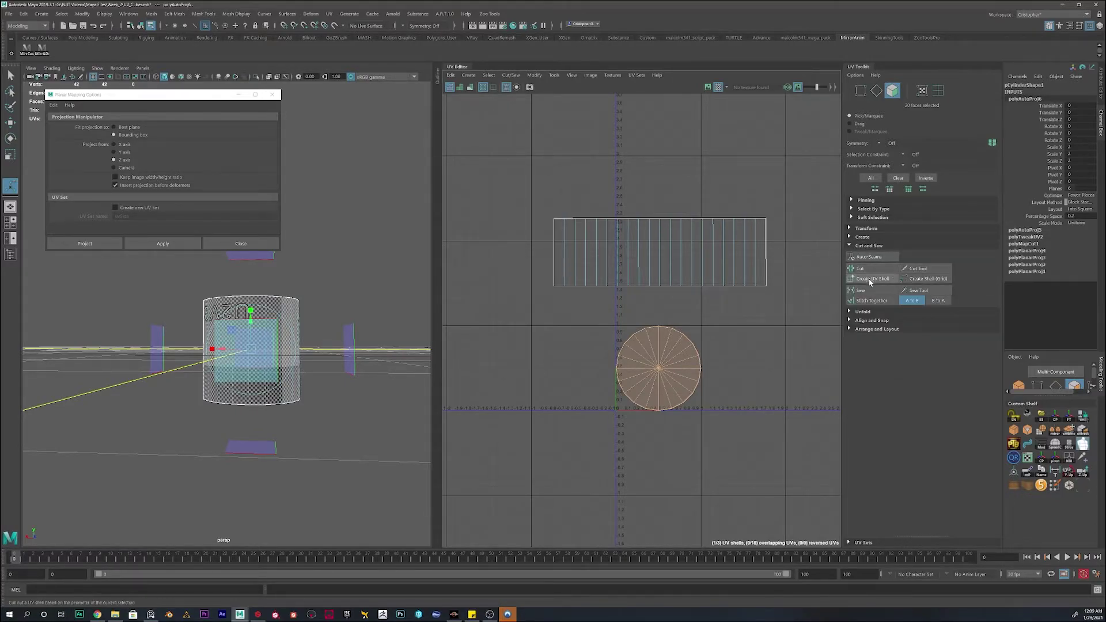
- Deselect the cap faces and examine the wall strip and the round cap shell in the UV layout
{"action": "middle_click_drag", "start_coordinate": [673, 335], "coordinate": [639, 340], "text": "alt"}
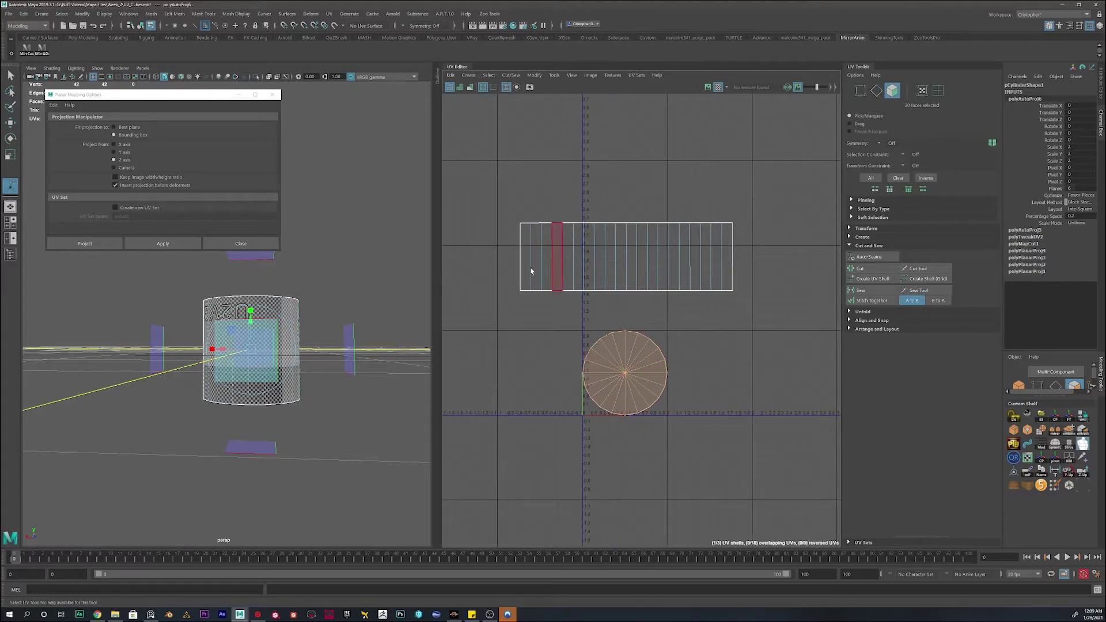
{"action": "middle_click_drag", "start_coordinate": [563, 317], "coordinate": [596, 302], "text": "alt"}
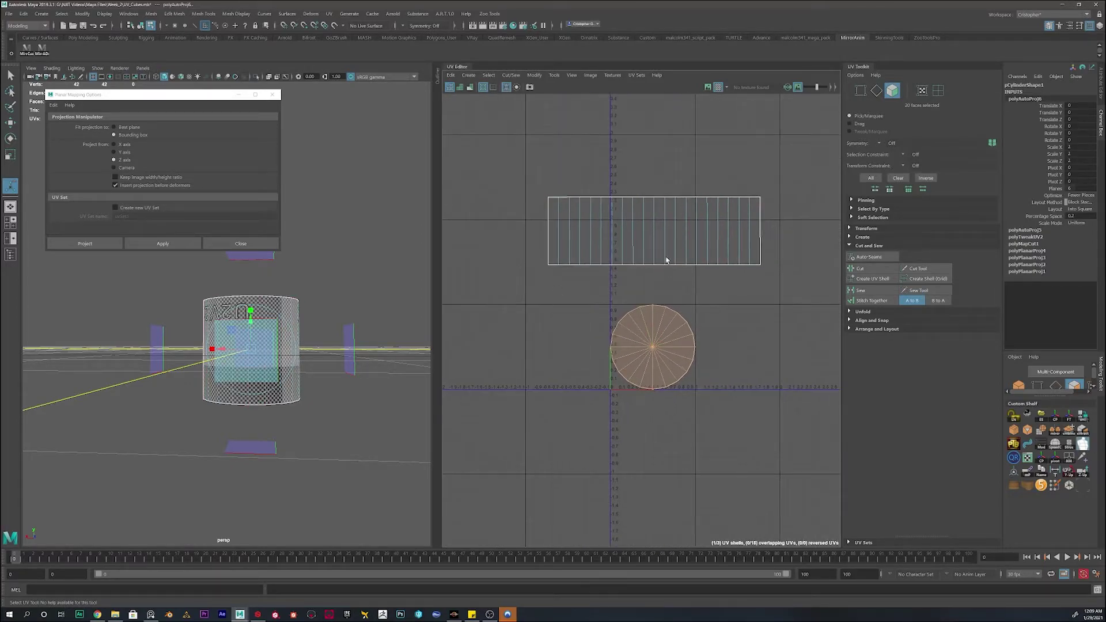
{"action": "left_click_drag", "start_coordinate": [359, 268], "coordinate": [346, 303], "text": "alt"}
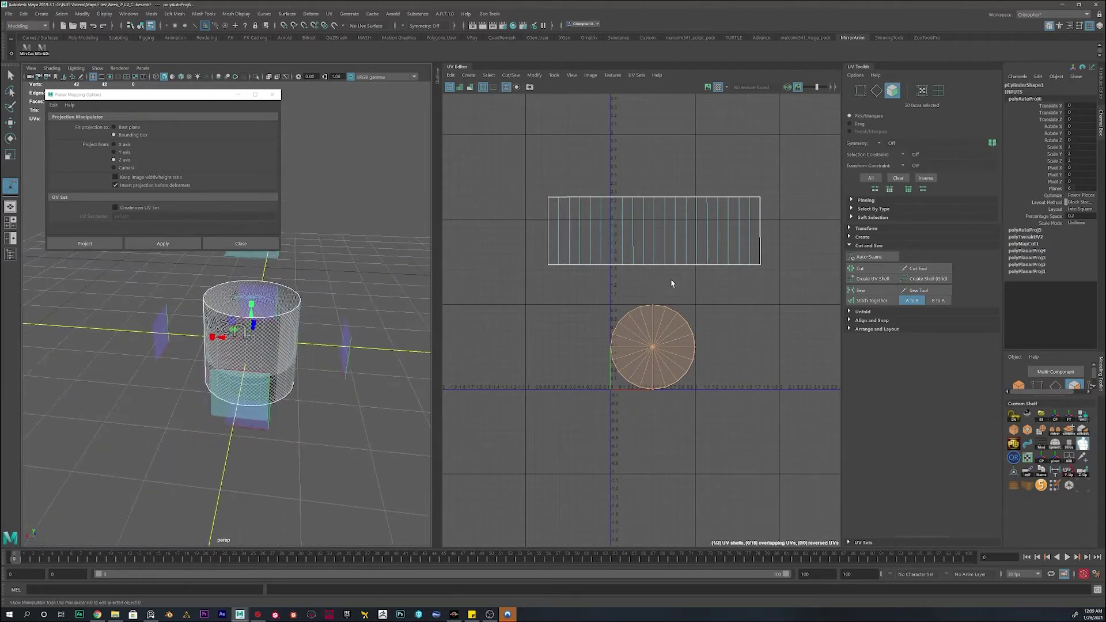
{"action": "mouse_move", "coordinate": [688, 283]}
{"action": "middle_mouse_down", "text": "alt"}
{"action": "mouse_move", "coordinate": [634, 279]}
{"action": "mouse_move", "coordinate": [673, 281]}
{"action": "middle_mouse_up", "text": "alt"}
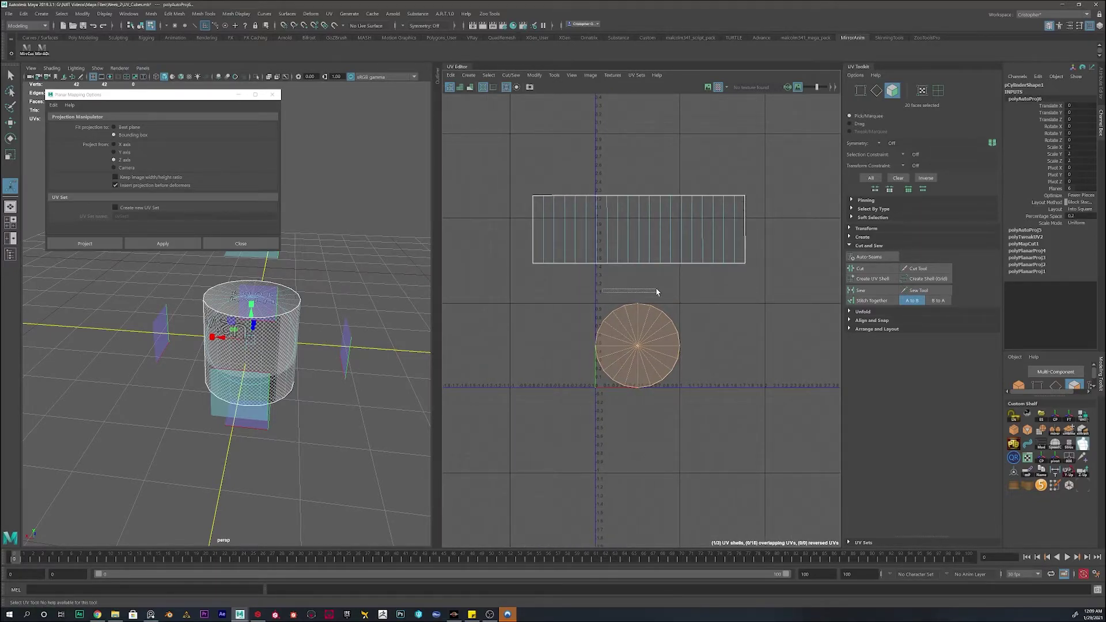
{"action": "left_click", "coordinate": [621, 290]}
{"action": "middle_click_drag", "start_coordinate": [699, 289], "coordinate": [724, 266], "text": "alt"}
{"action": "scroll", "coordinate": [691, 296], "scroll_direction": "up", "scroll_amount": 5}
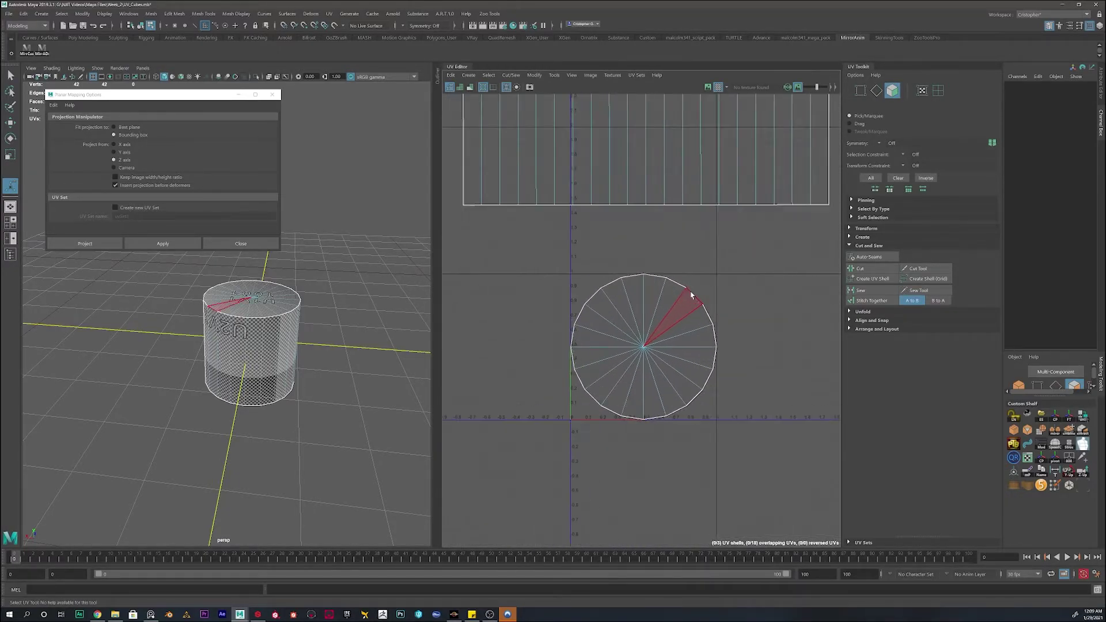
{"action": "scroll", "coordinate": [691, 295], "scroll_direction": "down", "scroll_amount": 3}
{"action": "scroll", "coordinate": [692, 295], "scroll_direction": "up", "scroll_amount": 3}
{"action": "left_click", "coordinate": [688, 296]}
{"action": "scroll", "coordinate": [697, 288], "scroll_direction": "down", "scroll_amount": 3}
{"action": "scroll", "coordinate": [740, 241], "scroll_direction": "down", "scroll_amount": 1}
{"action": "left_click", "coordinate": [739, 249]}
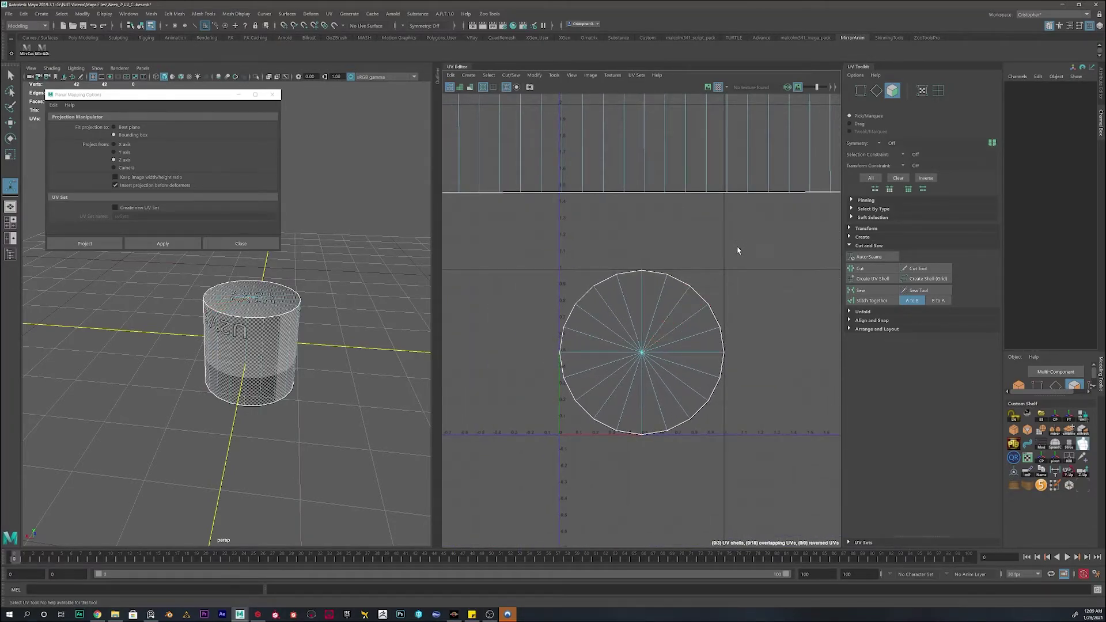
{"action": "scroll", "coordinate": [715, 265], "scroll_direction": "up", "scroll_amount": 3}
{"action": "scroll", "coordinate": [713, 268], "scroll_direction": "down", "scroll_amount": 4}
{"action": "scroll", "coordinate": [708, 253], "scroll_direction": "up", "scroll_amount": 2}
{"action": "middle_click_drag", "start_coordinate": [744, 294], "coordinate": [708, 291], "text": "alt"}
{"action": "scroll", "coordinate": [707, 291], "scroll_direction": "down", "scroll_amount": 5}
{"action": "scroll", "coordinate": [706, 296], "scroll_direction": "up", "scroll_amount": 3}
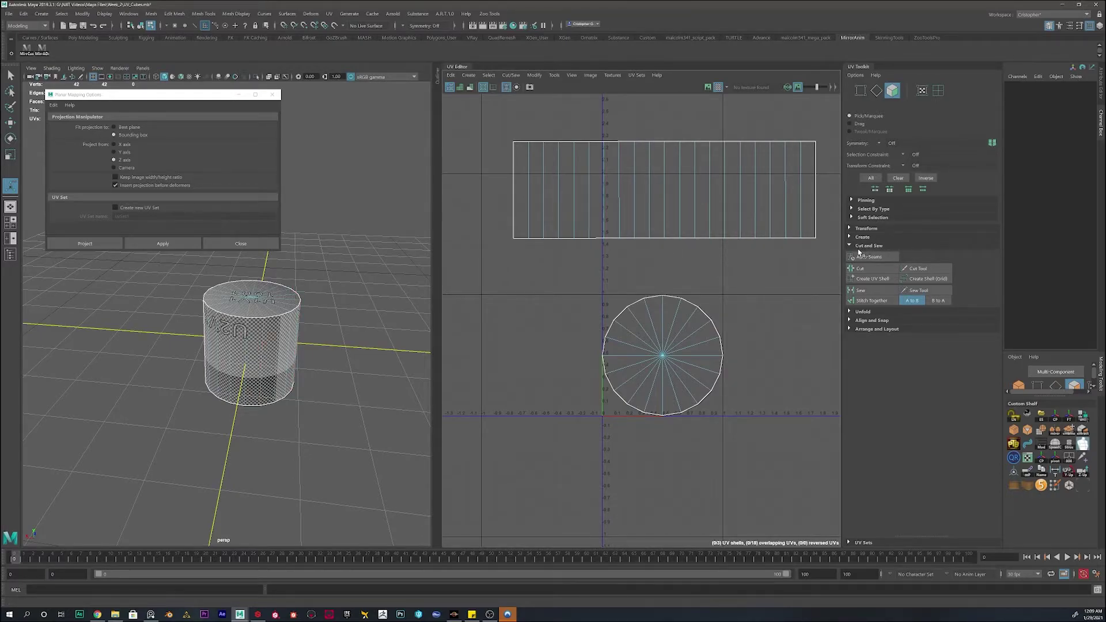
- Select one border edge of the round cap shell and review the available edge operations, such as Move and Sew Edges
{"action": "left_click", "coordinate": [680, 311]}
{"action": "mouse_move", "coordinate": [665, 323]}
{"action": "right_mouse_down"}
{"action": "mouse_move", "coordinate": [678, 332]}
{"action": "mouse_move", "coordinate": [652, 324]}
{"action": "right_mouse_up"}
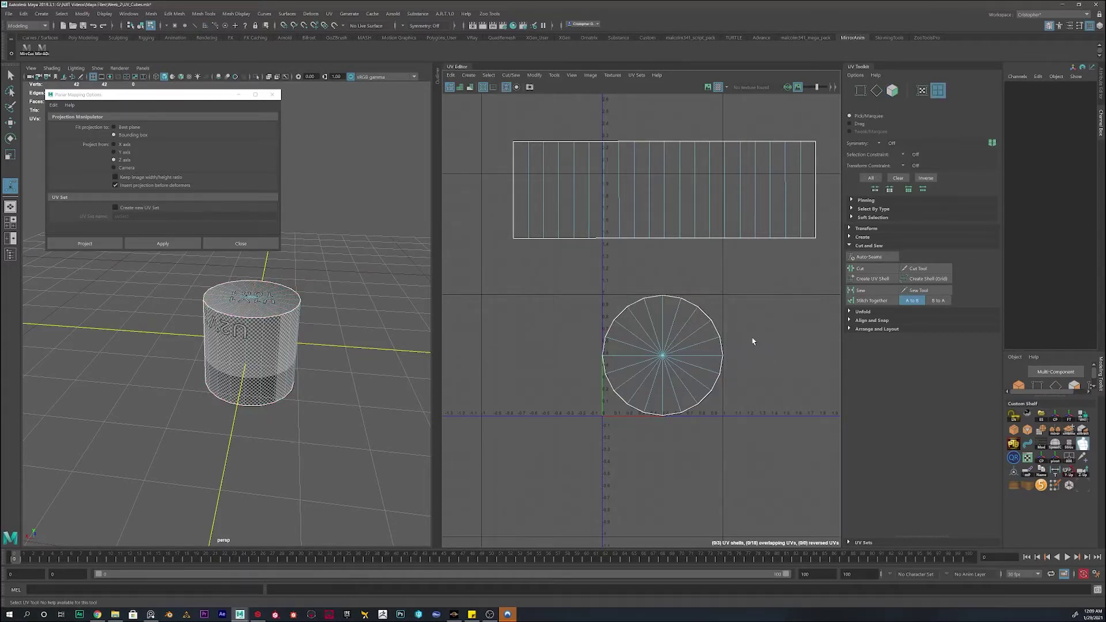
{"action": "right_click", "coordinate": [723, 306], "text": "shift"}
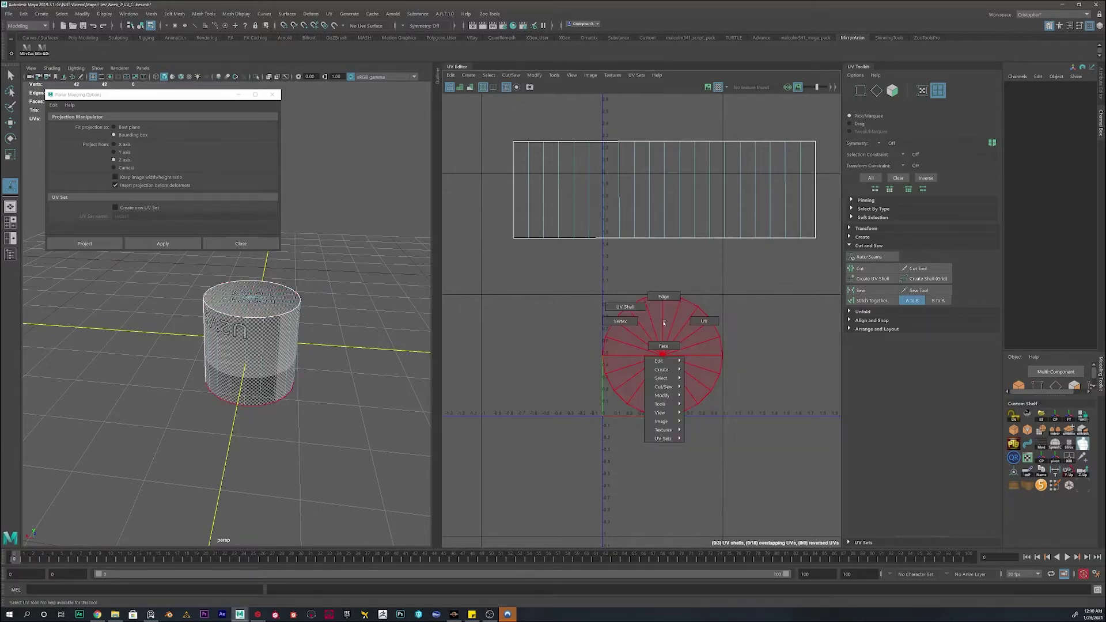
{"action": "scroll", "coordinate": [685, 305], "scroll_direction": "up", "scroll_amount": 4}
{"action": "right_click_drag", "start_coordinate": [685, 306], "coordinate": [685, 285]}
{"action": "left_click", "coordinate": [694, 302]}
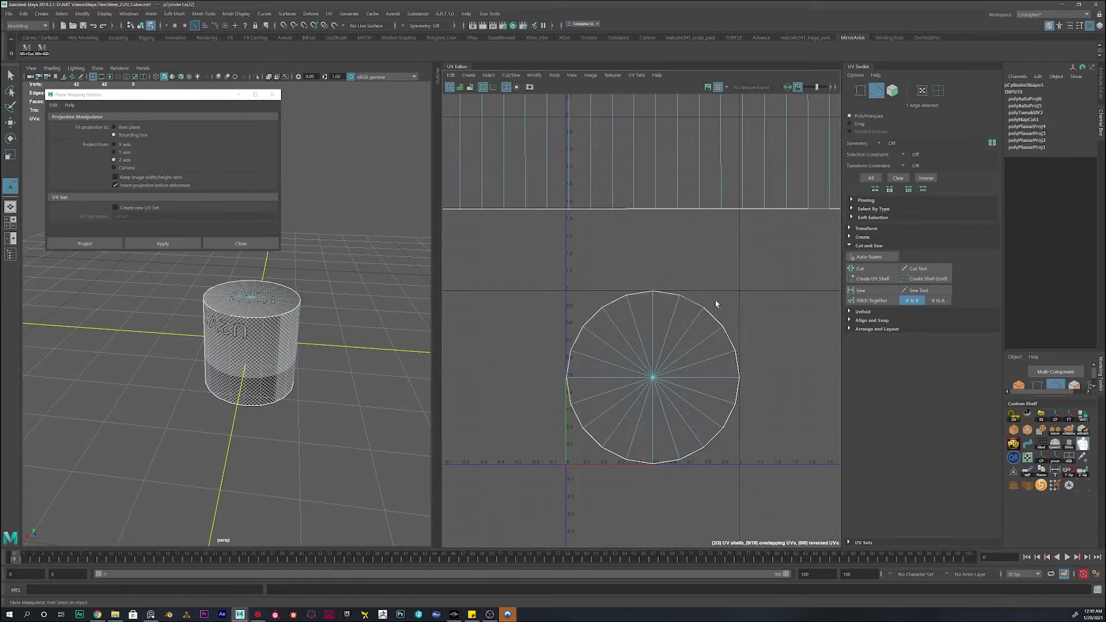
{"action": "right_click", "coordinate": [775, 279], "text": "shift"}
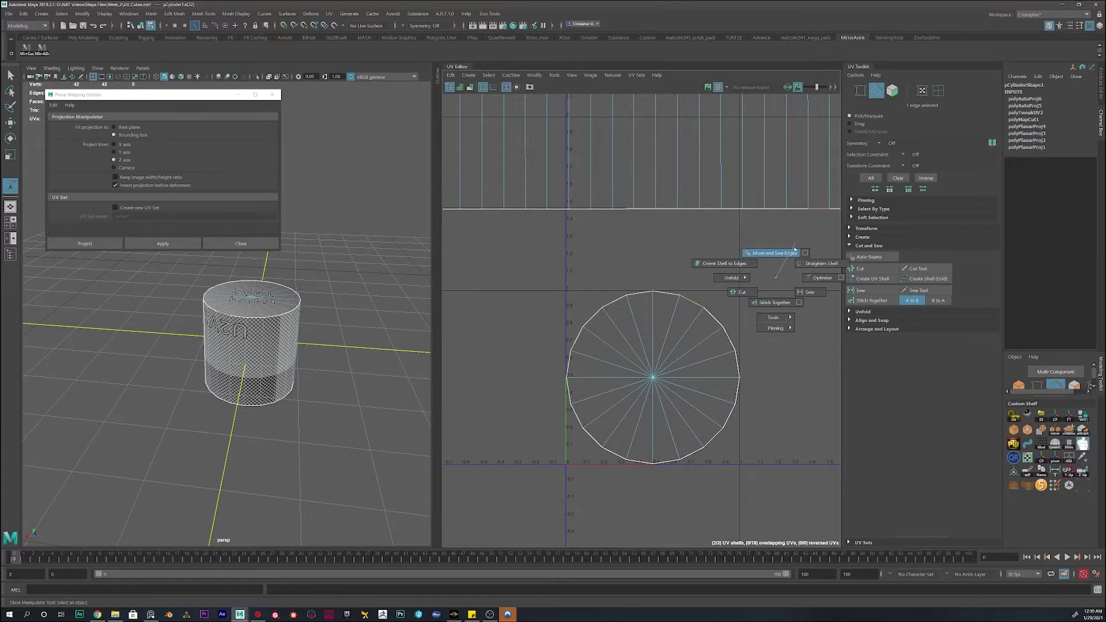
{"action": "right_click_drag", "start_coordinate": [775, 277], "coordinate": [776, 277], "text": "shift"}
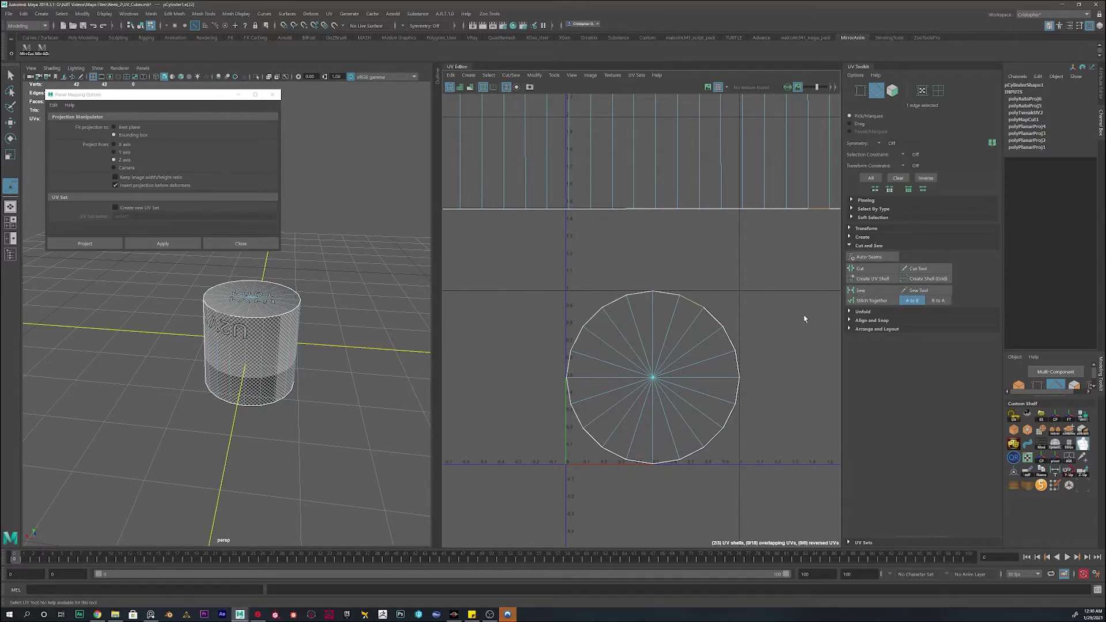
- Show the Unfold tools in the UV Toolkit in place of the Cut and Sew tools
{"action": "scroll", "coordinate": [685, 337], "scroll_direction": "up", "scroll_amount": 3}
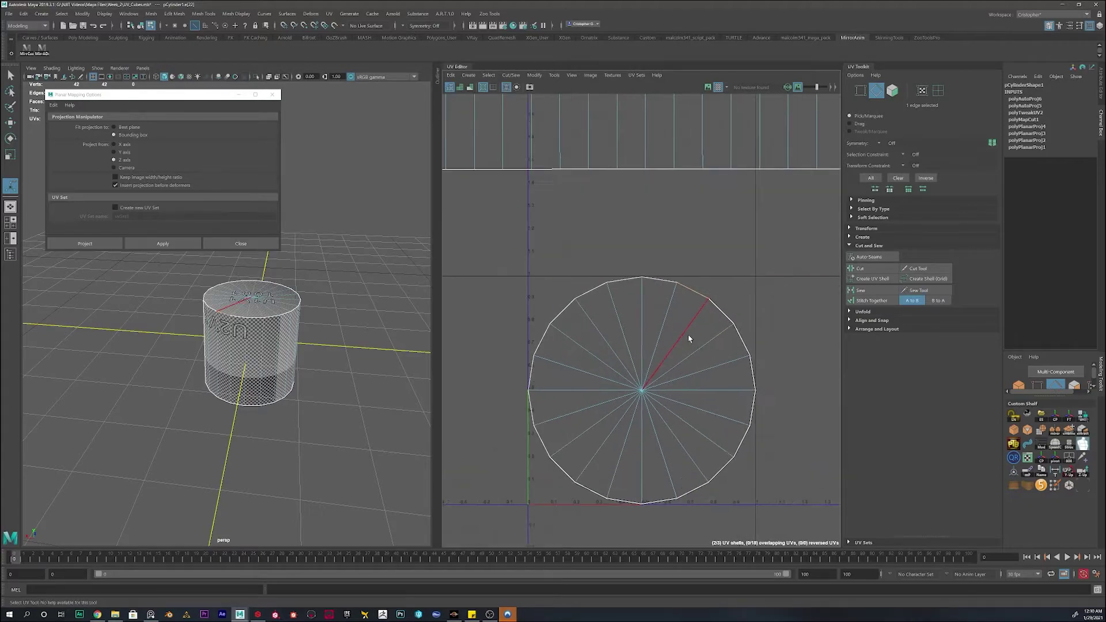
{"action": "left_click", "coordinate": [869, 245]}
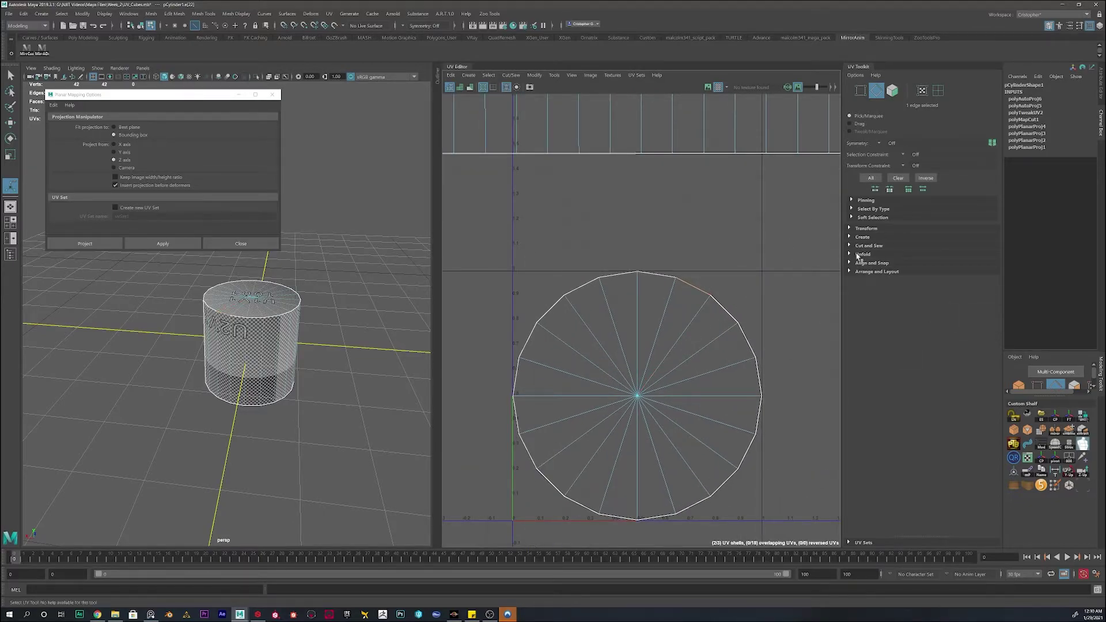
{"action": "left_click", "coordinate": [849, 254]}
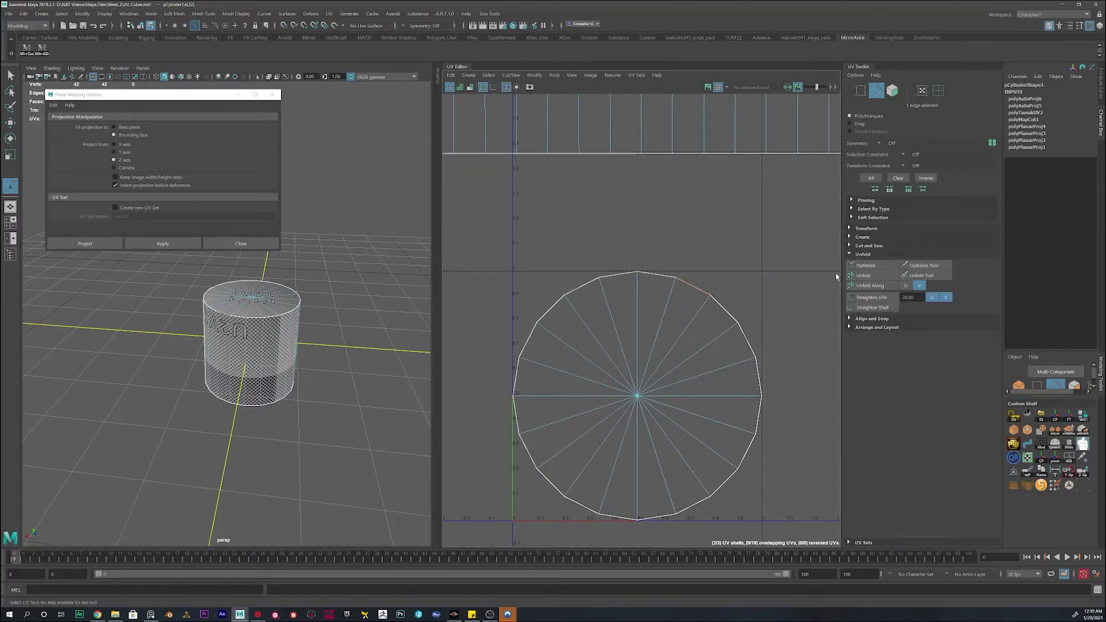
- Show the Outliner, delete pCylinder1 and unhide pCube1, pCube2 and pCube3
{"action": "left_click", "coordinate": [437, 76]}
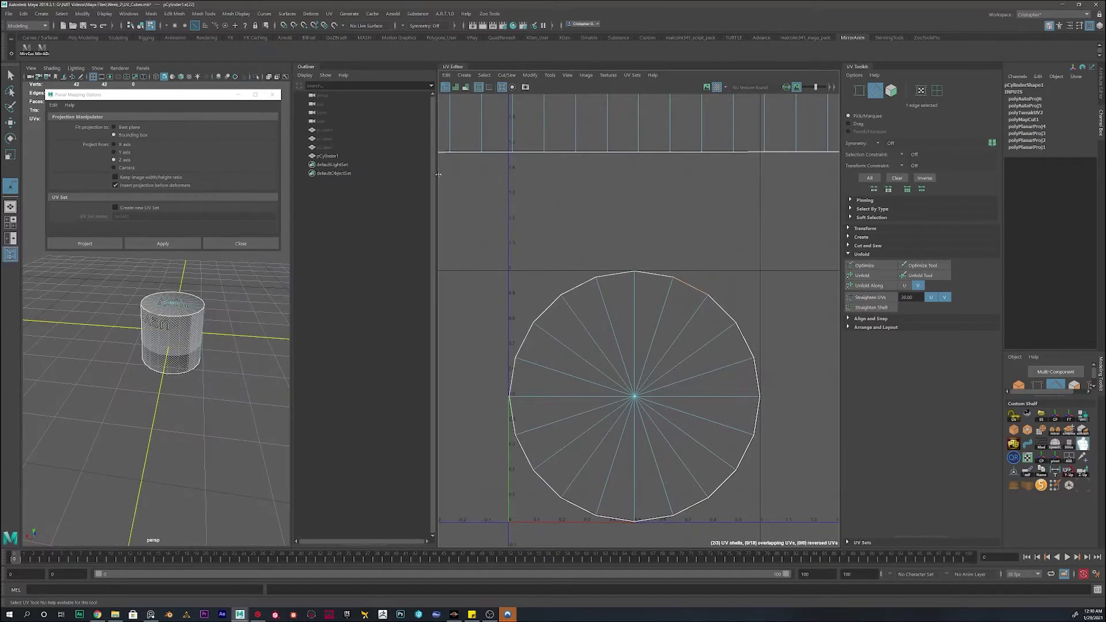
{"action": "left_click", "coordinate": [328, 155]}
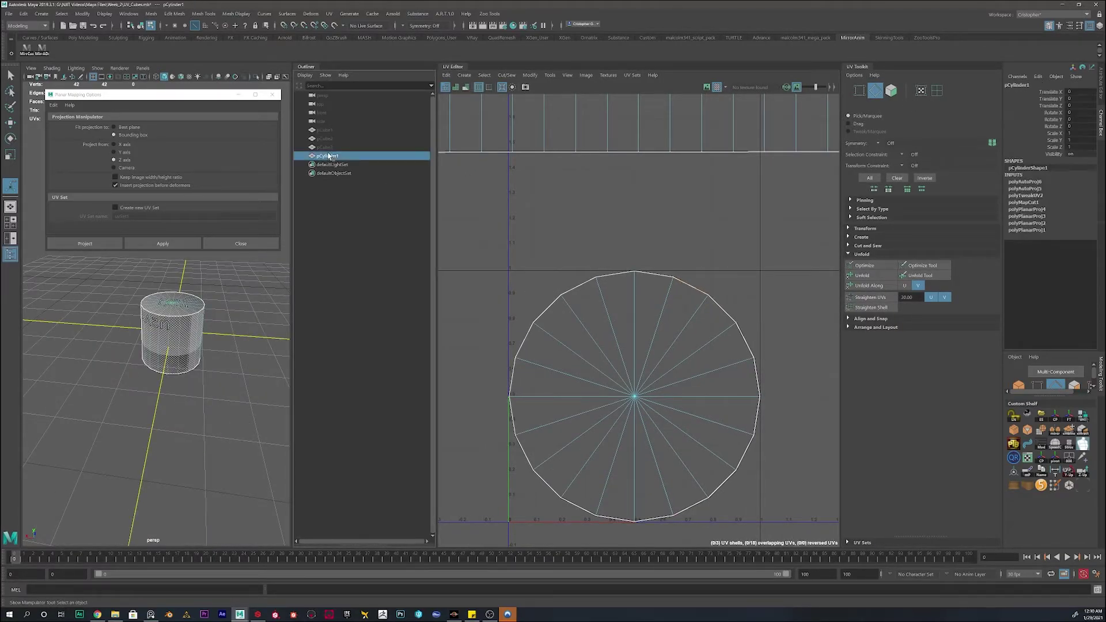
{"action": "key", "text": "Delete"}
{"action": "left_click_drag", "start_coordinate": [325, 130], "coordinate": [326, 151]}
{"action": "key", "text": "shift+h"}
- Select the UV shell of pCube3, the one with a small square inset above a larger square
{"action": "scroll", "coordinate": [615, 321], "scroll_direction": "down", "scroll_amount": 5}
{"action": "middle_click_drag", "start_coordinate": [785, 338], "coordinate": [669, 330], "text": "alt"}
{"action": "scroll", "coordinate": [668, 331], "scroll_direction": "up", "scroll_amount": 2}
{"action": "right_click_drag", "start_coordinate": [628, 299], "coordinate": [582, 288]}
{"action": "left_click", "coordinate": [613, 346]}
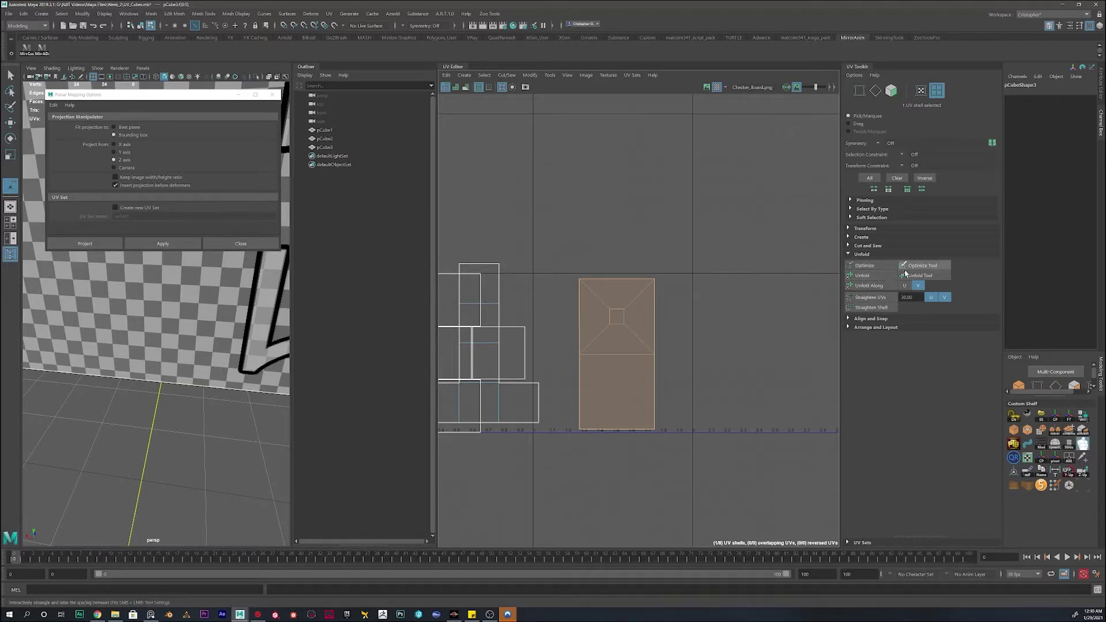
{"action": "key", "text": "f"}
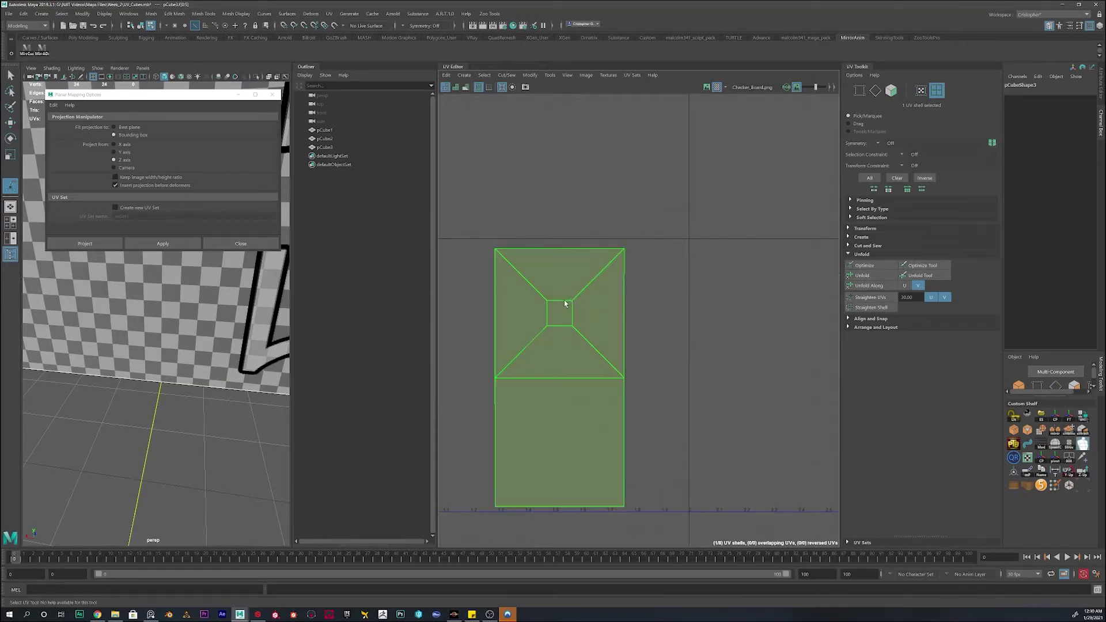
{"action": "right_click_drag", "start_coordinate": [569, 299], "coordinate": [528, 282]}
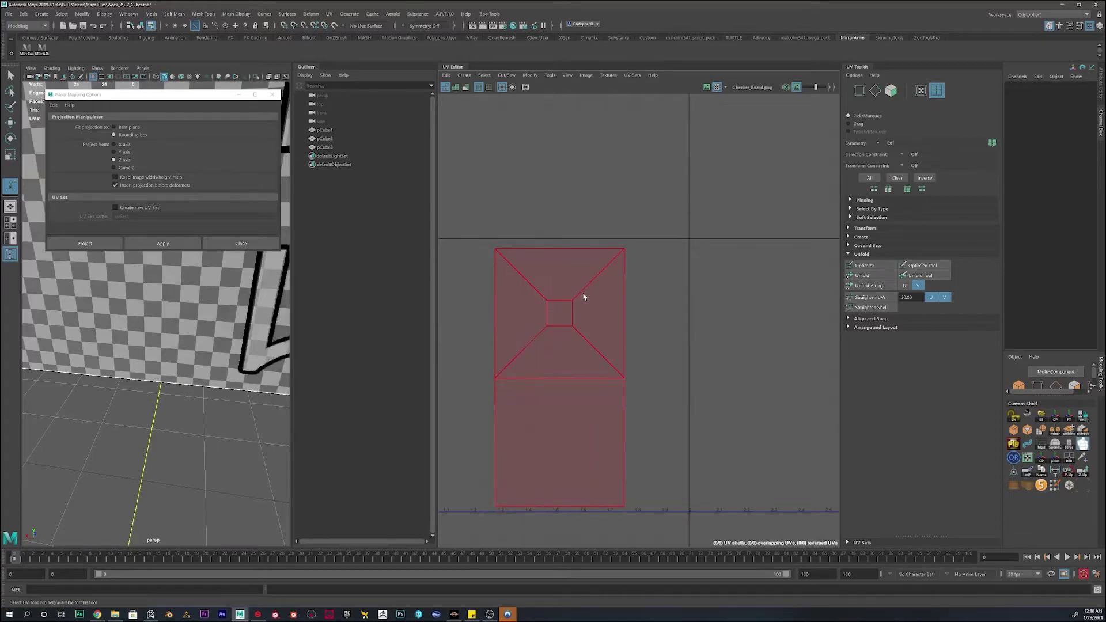
{"action": "left_click", "coordinate": [581, 298]}
{"action": "scroll", "coordinate": [567, 299], "scroll_direction": "down", "scroll_amount": 3}
{"action": "scroll", "coordinate": [226, 277], "scroll_direction": "down", "scroll_amount": 5}
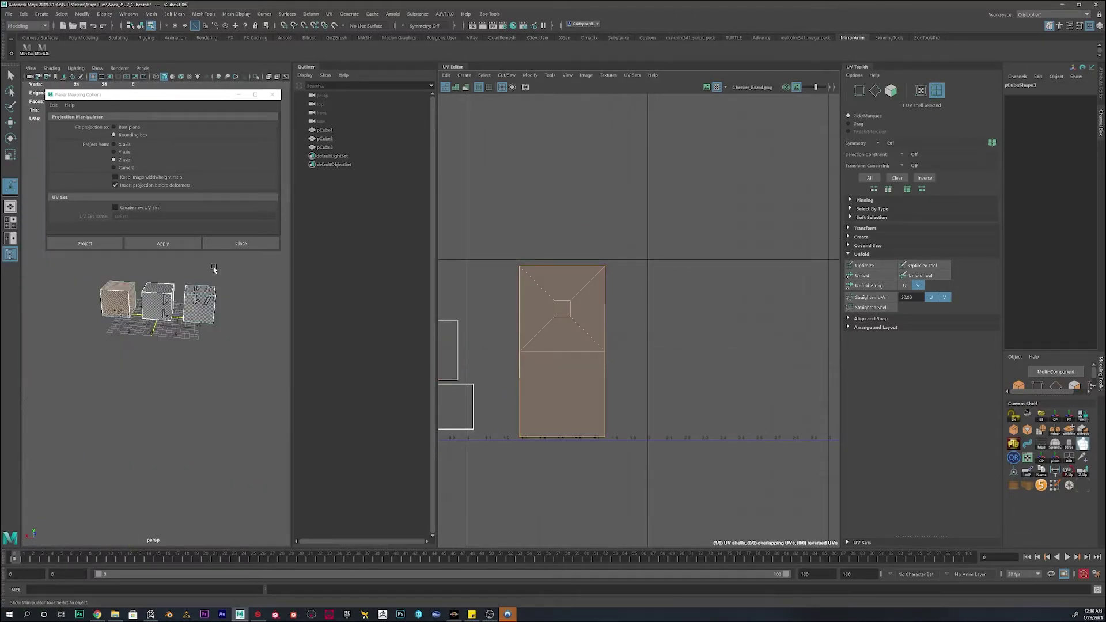
- Close the Planar Mapping options, focus on the cube with the selected shell and turn on UV distortion shading
{"action": "left_click", "coordinate": [239, 243]}
{"action": "left_click_drag", "start_coordinate": [220, 258], "coordinate": [241, 282], "text": "alt"}
{"action": "left_click_drag", "start_coordinate": [138, 308], "coordinate": [163, 263], "text": "alt"}
{"action": "scroll", "coordinate": [167, 308], "scroll_direction": "up", "scroll_amount": 7}
{"action": "scroll", "coordinate": [167, 306], "scroll_direction": "down", "scroll_amount": 4}
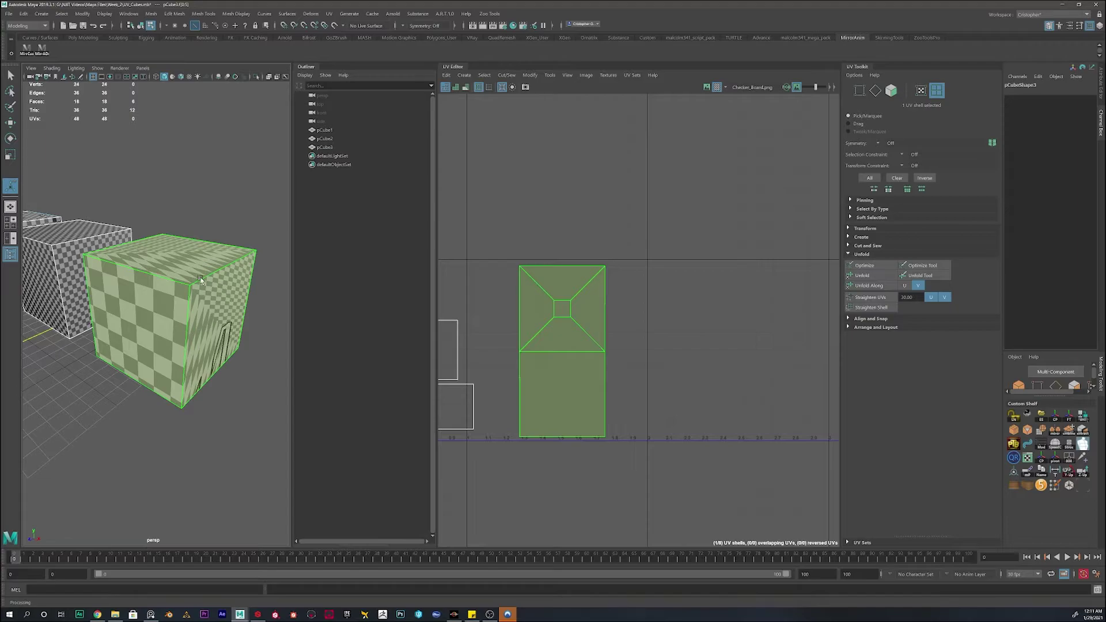
{"action": "left_click", "coordinate": [465, 87]}
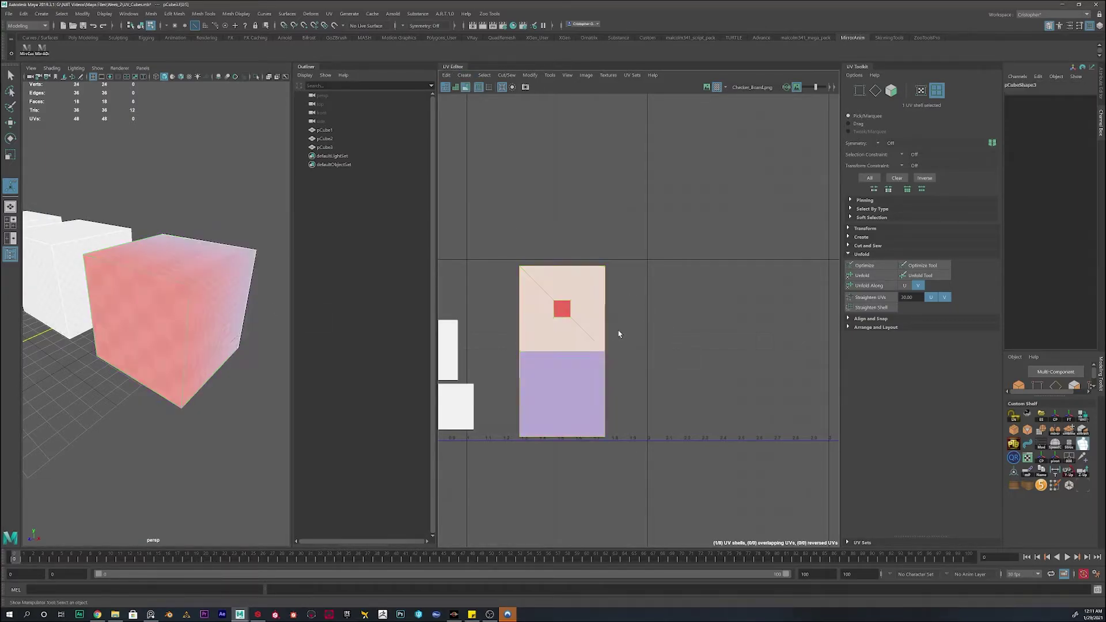
- Unfold the selected UV shell with the small square inset
{"action": "left_click", "coordinate": [873, 277]}
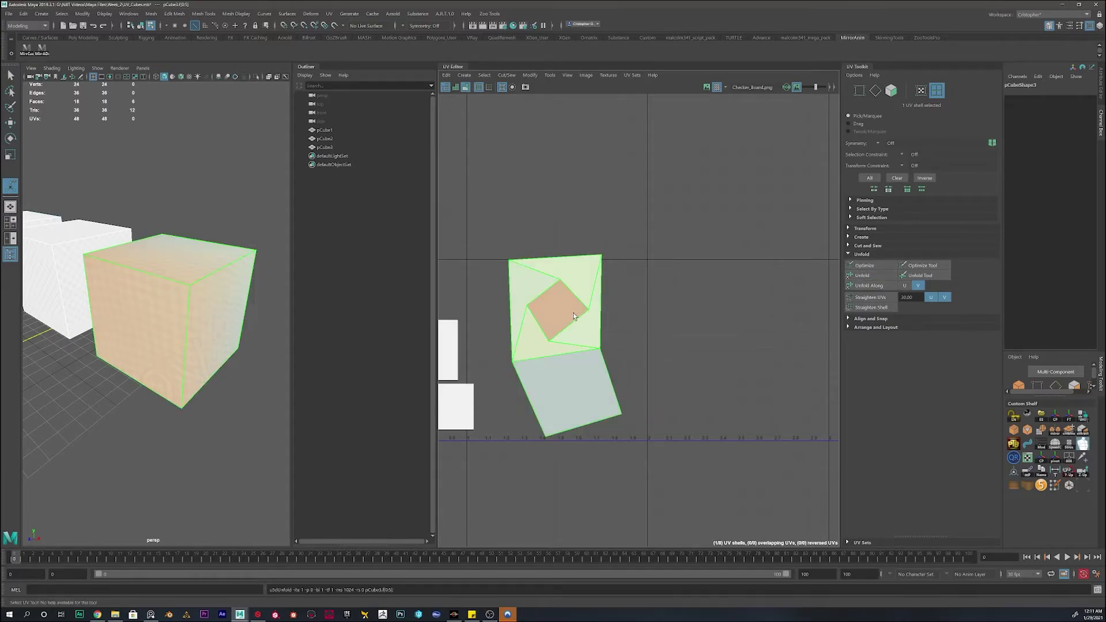
{"action": "scroll", "coordinate": [569, 314], "scroll_direction": "up", "scroll_amount": 2}
{"action": "middle_click_drag", "start_coordinate": [570, 313], "coordinate": [637, 327], "text": "alt"}
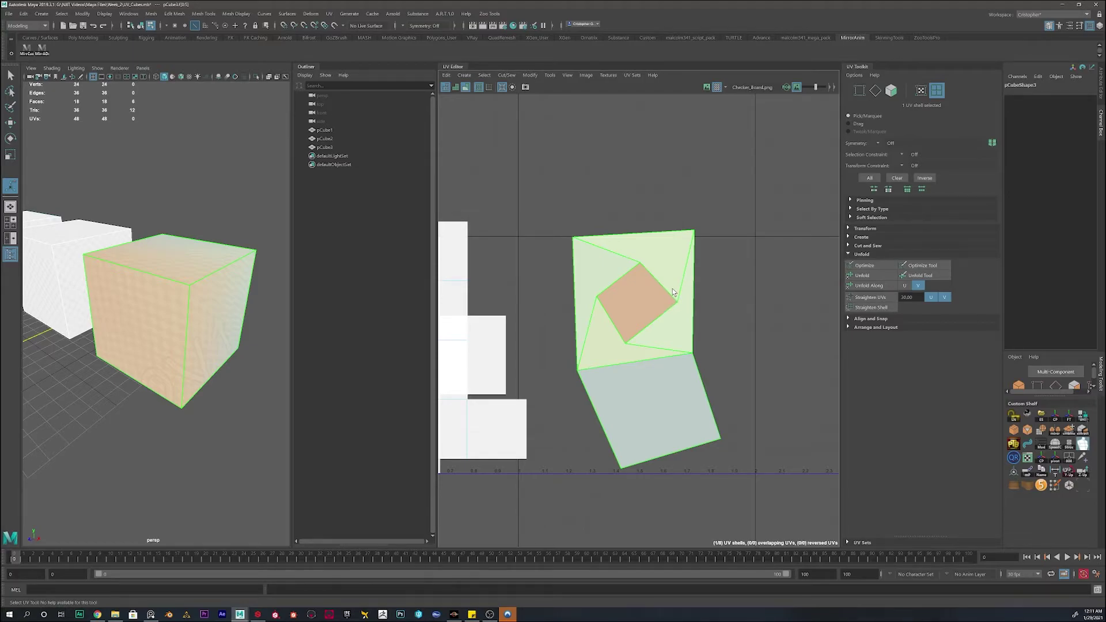
- Brush across the upper part of the unfolded shell with the Optimize Tool and return to the Move tool
{"action": "left_click", "coordinate": [921, 265]}
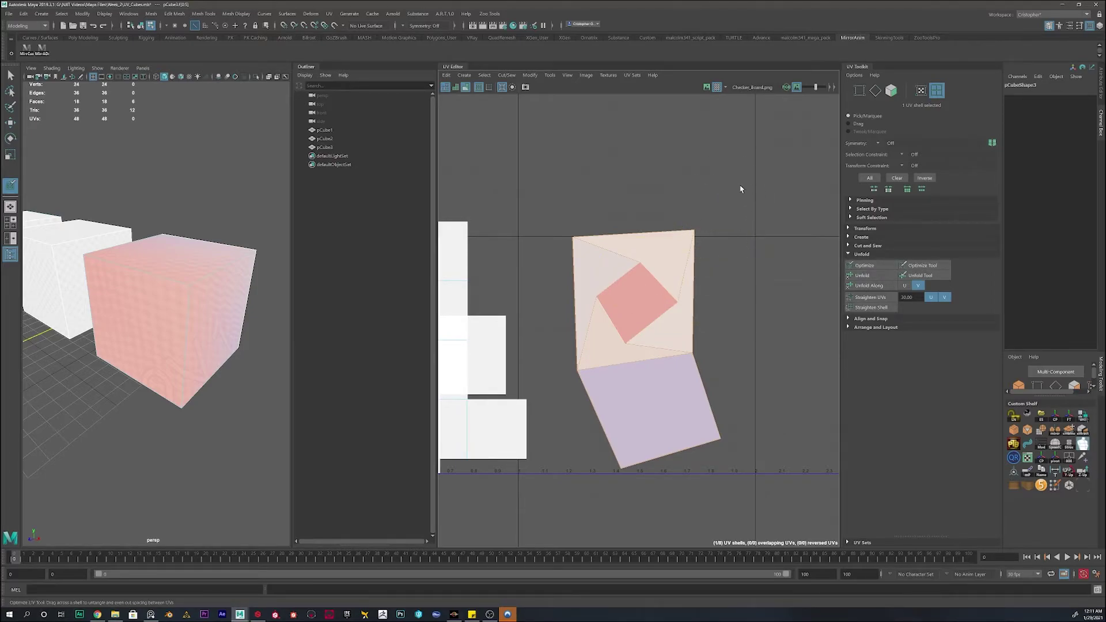
{"action": "mouse_move", "coordinate": [677, 255]}
{"action": "left_mouse_down"}
{"action": "mouse_move", "coordinate": [620, 314]}
{"action": "mouse_move", "coordinate": [626, 282]}
{"action": "mouse_move", "coordinate": [668, 261]}
{"action": "mouse_move", "coordinate": [599, 288]}
{"action": "mouse_move", "coordinate": [621, 349]}
{"action": "mouse_move", "coordinate": [614, 373]}
{"action": "mouse_move", "coordinate": [661, 421]}
{"action": "mouse_move", "coordinate": [620, 437]}
{"action": "mouse_move", "coordinate": [663, 323]}
{"action": "mouse_move", "coordinate": [588, 248]}
{"action": "mouse_move", "coordinate": [697, 317]}
{"action": "mouse_move", "coordinate": [633, 288]}
{"action": "mouse_move", "coordinate": [599, 247]}
{"action": "left_mouse_up"}
{"action": "key", "text": "w"}
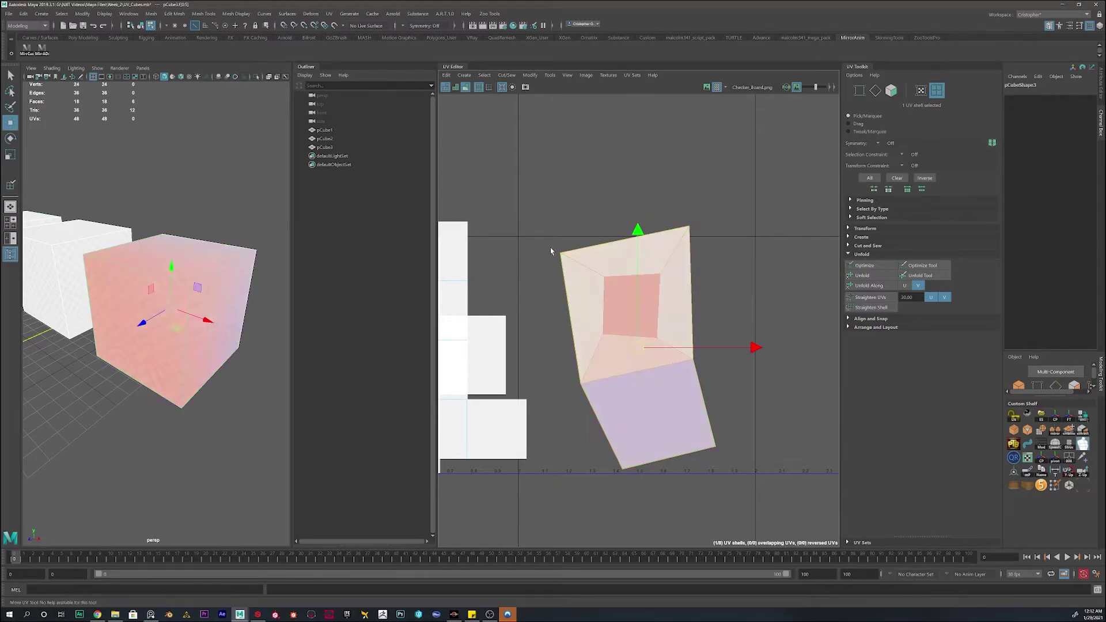
- Cut the four diagonal UV edges that join the inner square's corners to the surrounding outline
{"action": "right_click_drag", "start_coordinate": [586, 272], "coordinate": [586, 249]}
{"action": "left_click", "coordinate": [584, 266]}
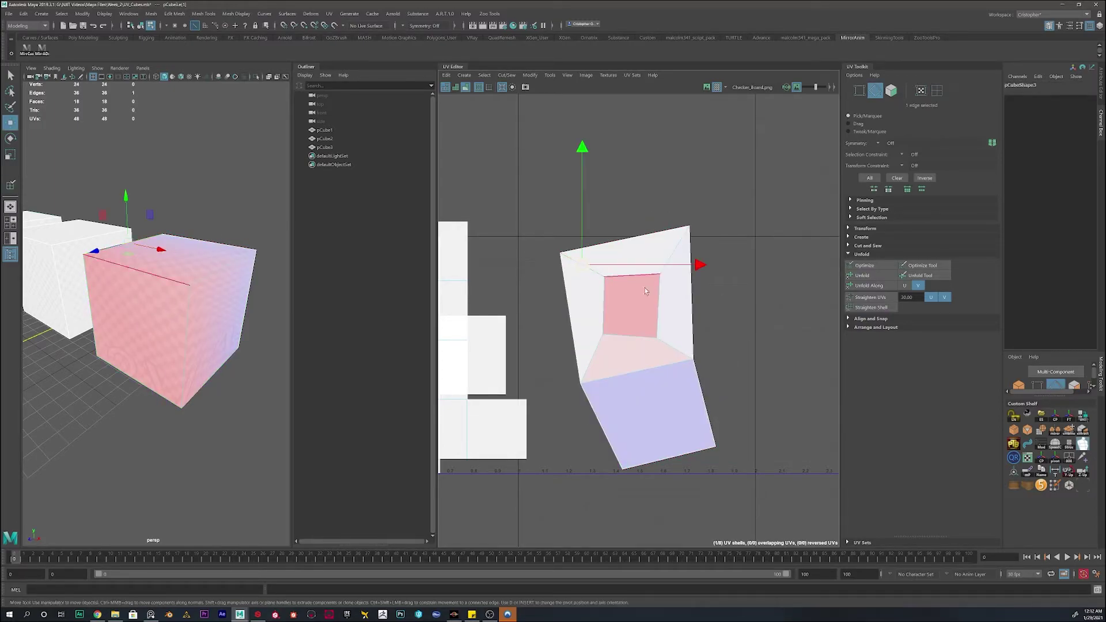
{"action": "left_click", "coordinate": [674, 344], "text": "shift"}
{"action": "left_click", "coordinate": [674, 251], "text": "shift"}
{"action": "left_click", "coordinate": [593, 359], "text": "shift"}
{"action": "right_click", "coordinate": [768, 241], "text": "shift"}
{"action": "right_click_drag", "start_coordinate": [768, 241], "coordinate": [741, 248], "text": "shift"}
- Unfold the cut UV shell of pCube3 into a flat cross-shaped layout
{"action": "right_click_drag", "start_coordinate": [654, 284], "coordinate": [641, 281]}
{"action": "left_click", "coordinate": [640, 282]}
{"action": "left_click", "coordinate": [862, 276]}
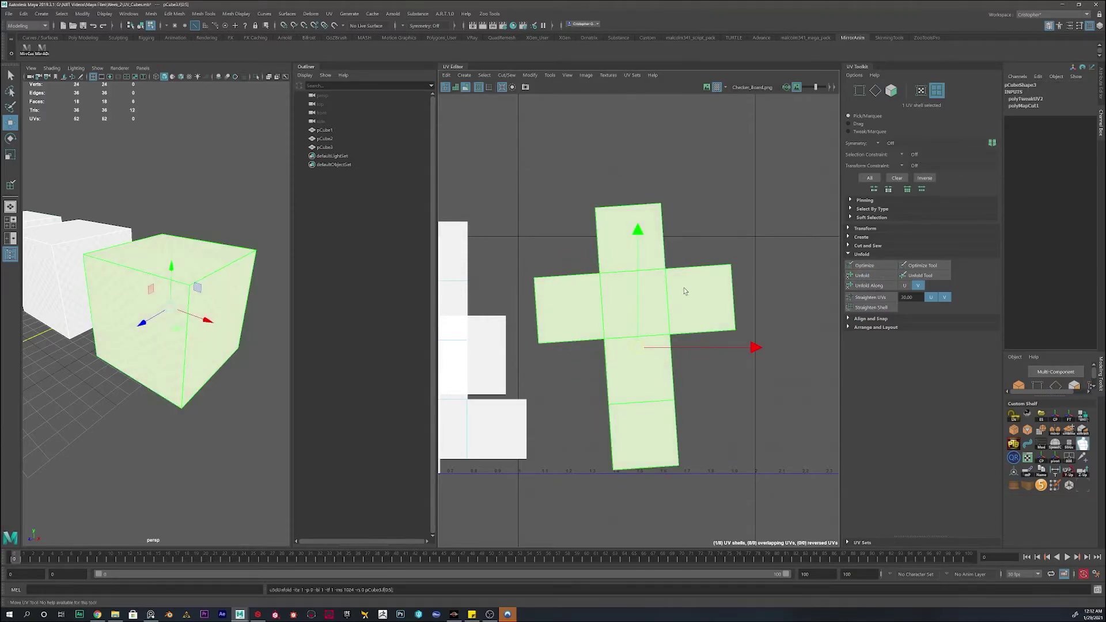
{"action": "left_click", "coordinate": [628, 298]}
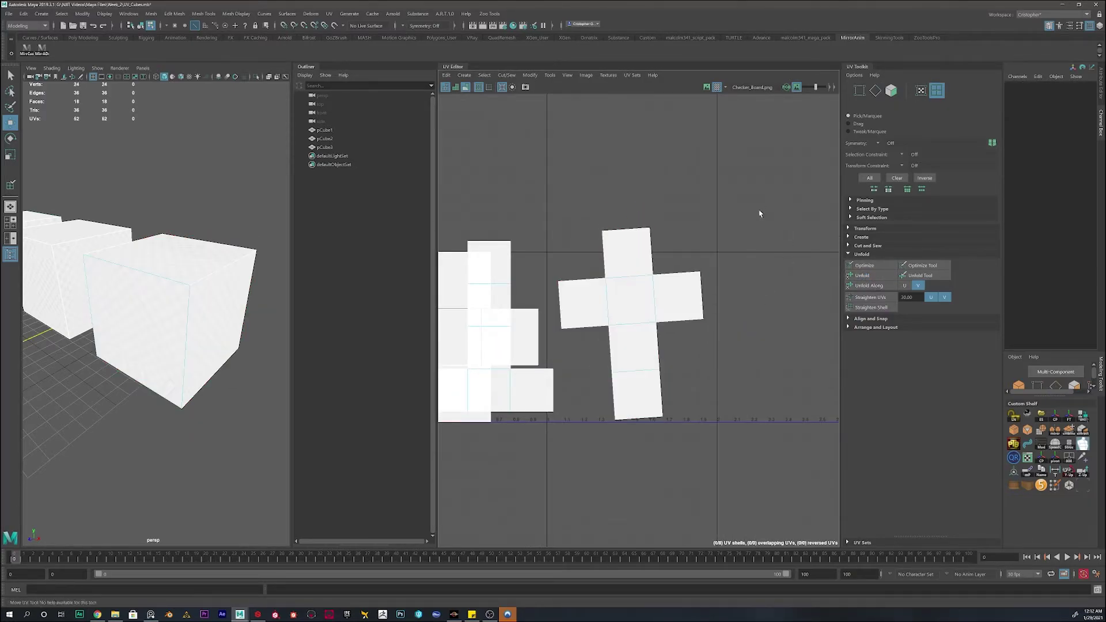
- Examine the cube in the viewport against its cross-shaped UV shell for remaining distortion
{"action": "left_click_drag", "start_coordinate": [244, 320], "coordinate": [190, 265], "text": "alt"}
{"action": "left_click", "coordinate": [628, 270]}
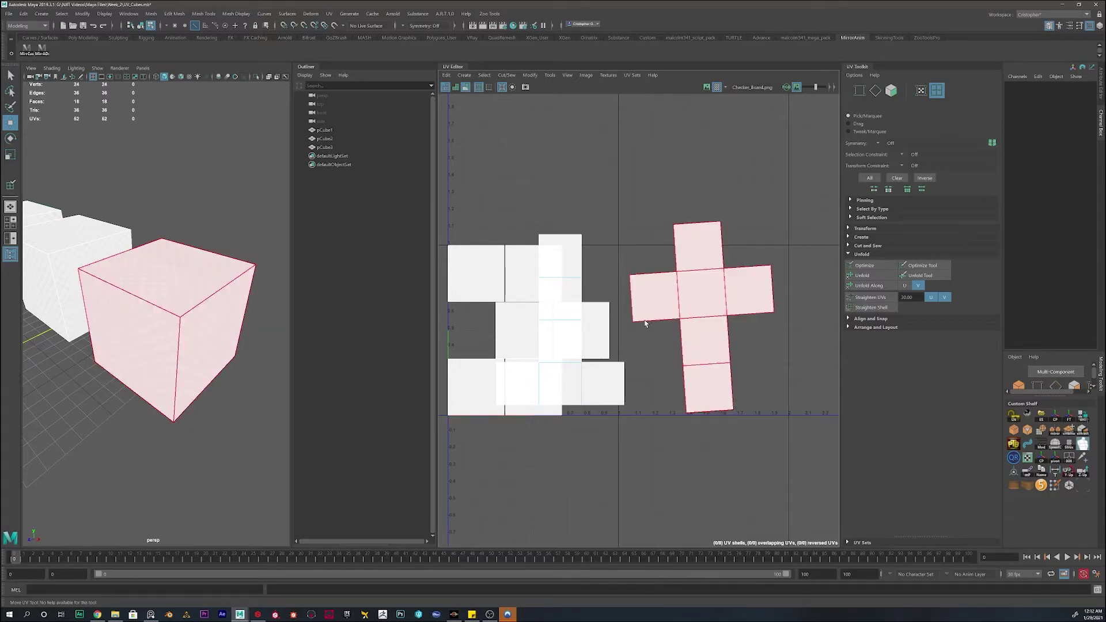
{"action": "left_click", "coordinate": [619, 283]}
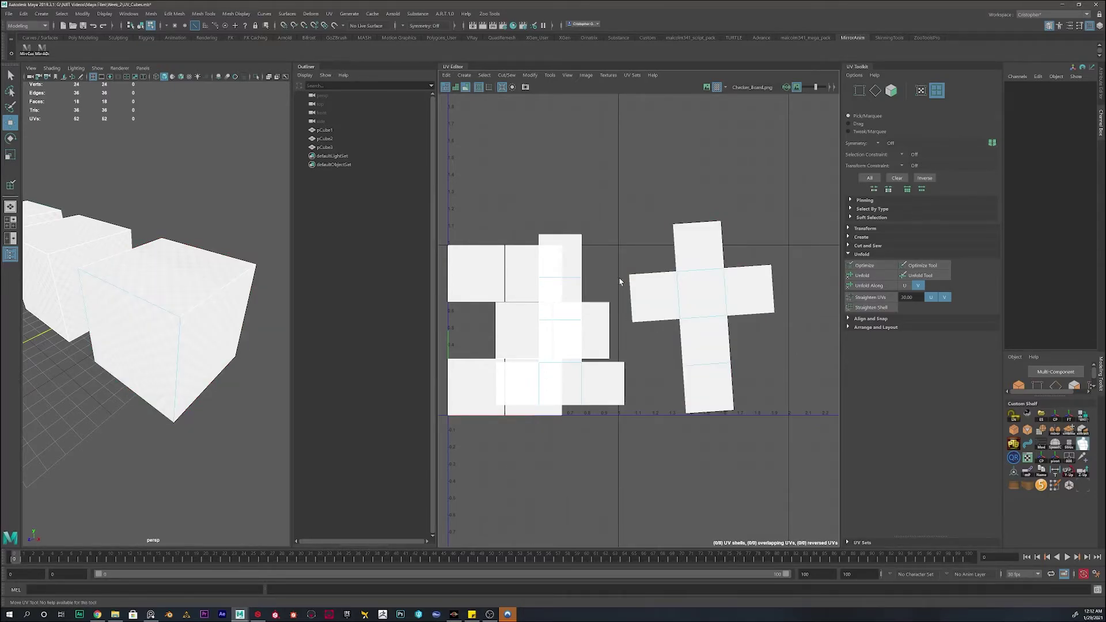
{"action": "left_click", "coordinate": [659, 287]}
{"action": "left_click", "coordinate": [279, 305]}
{"action": "left_click_drag", "start_coordinate": [143, 348], "coordinate": [175, 331], "text": "alt"}
{"action": "left_click", "coordinate": [176, 331]}
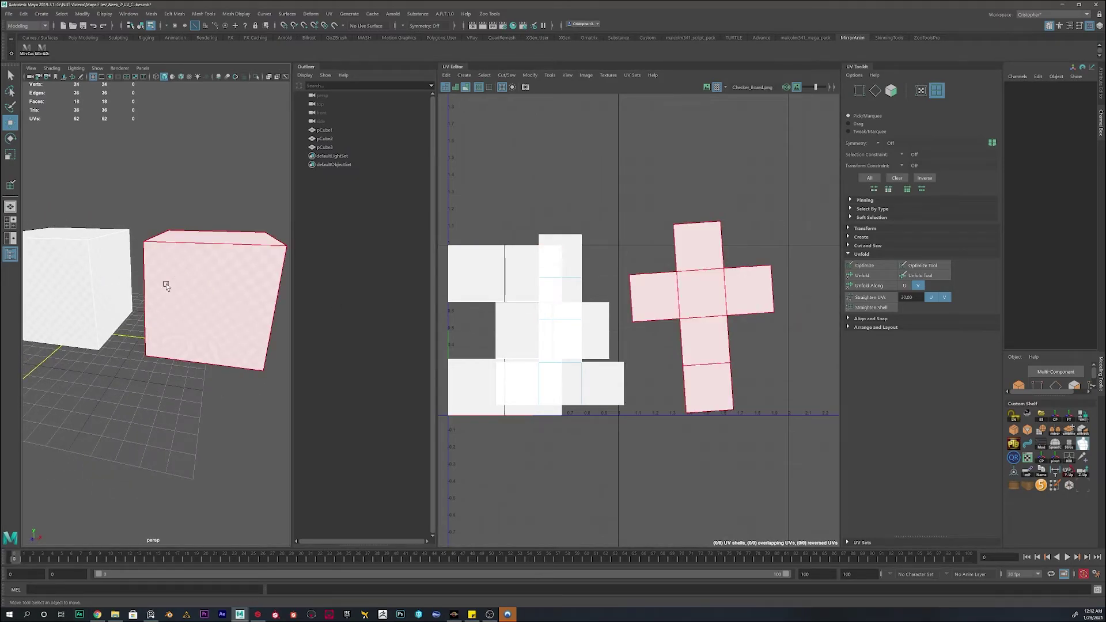
{"action": "left_click", "coordinate": [594, 314]}
{"action": "scroll", "coordinate": [634, 283], "scroll_direction": "down", "scroll_amount": 3}
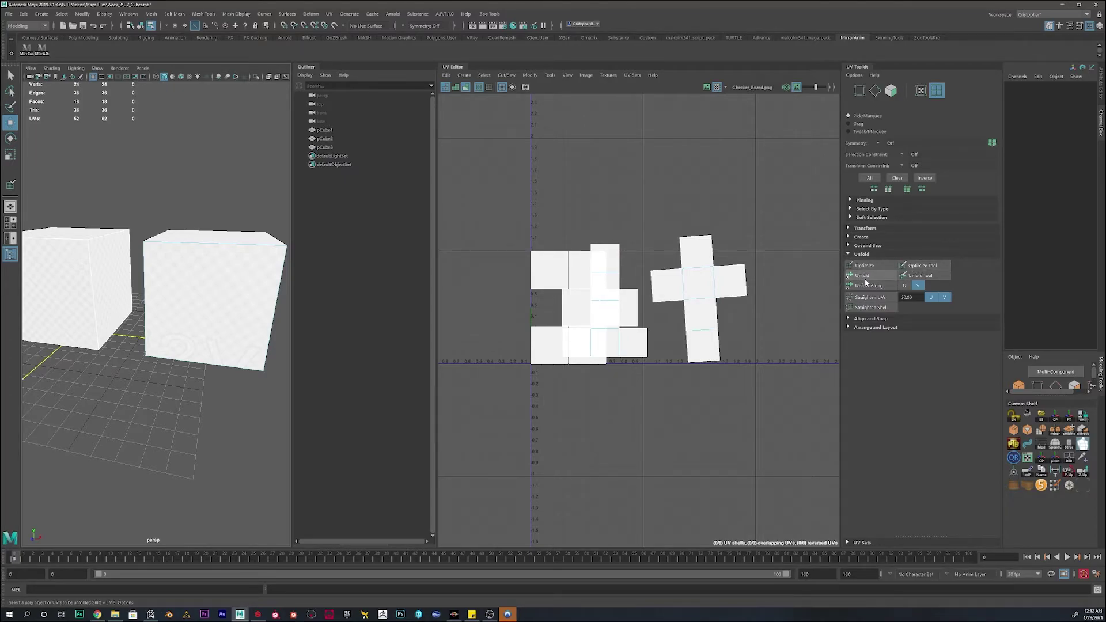
{"action": "left_click", "coordinate": [915, 265]}
{"action": "scroll", "coordinate": [694, 287], "scroll_direction": "up", "scroll_amount": 2}
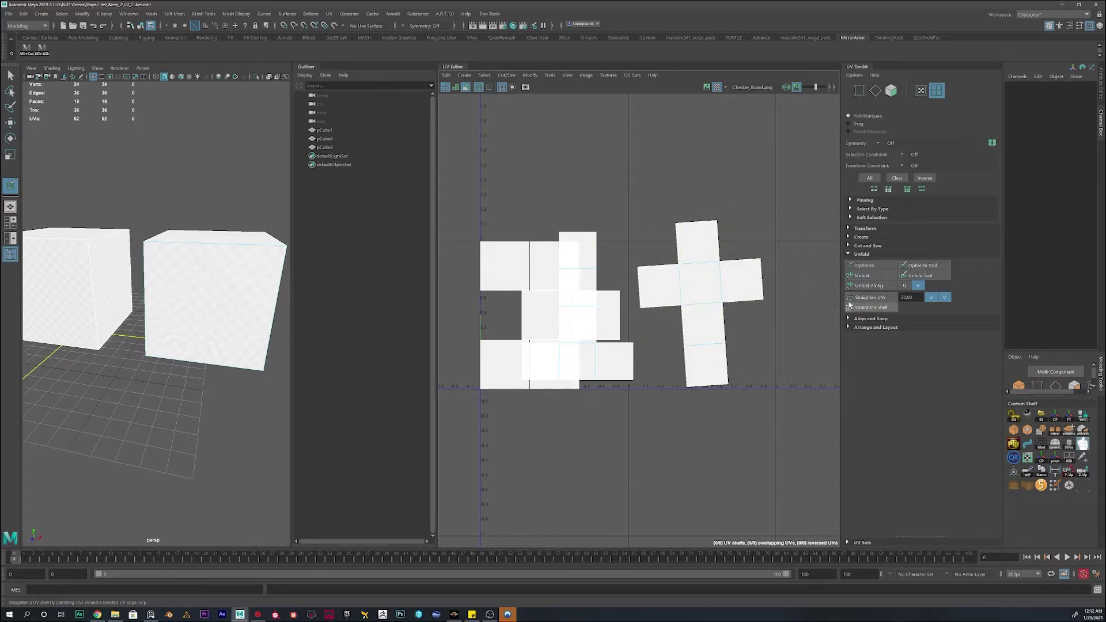
{"action": "left_click", "coordinate": [872, 297]}
{"action": "mouse_move", "coordinate": [731, 272]}
{"action": "middle_mouse_down", "text": "alt"}
{"action": "mouse_move", "coordinate": [679, 286]}
{"action": "mouse_move", "coordinate": [684, 315]}
{"action": "middle_mouse_up", "text": "alt"}
{"action": "scroll", "coordinate": [684, 315], "scroll_direction": "up", "scroll_amount": 2}
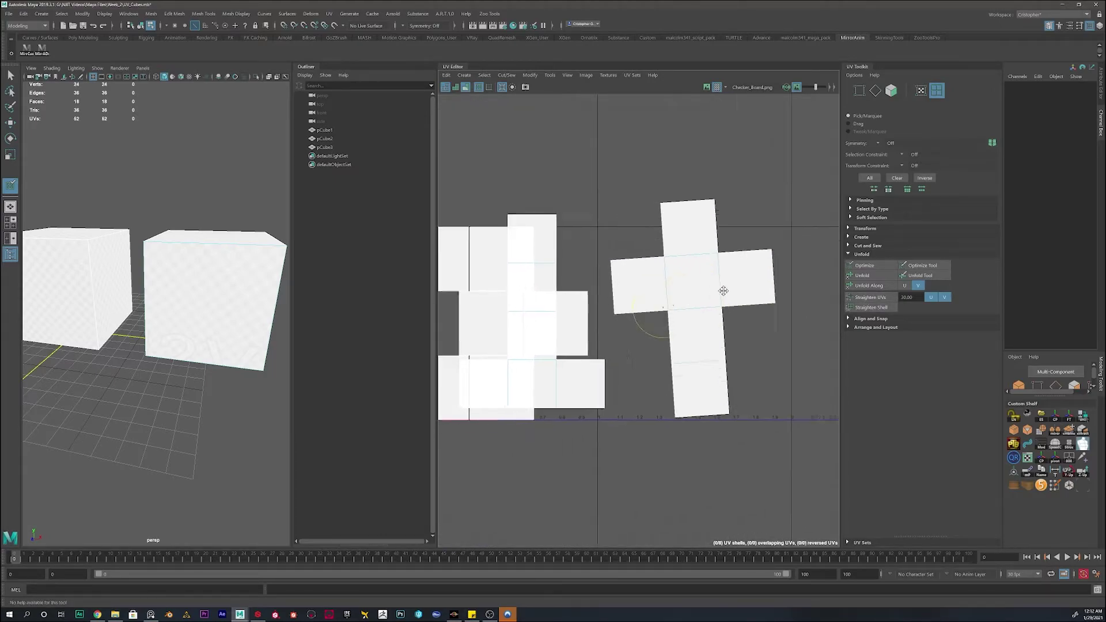
{"action": "key", "text": "w"}
- Select the UVs around the tilted cross-shaped shell and straighten them in U and V with Straighten UVs
{"action": "left_click", "coordinate": [727, 274]}
{"action": "right_click", "coordinate": [728, 273]}
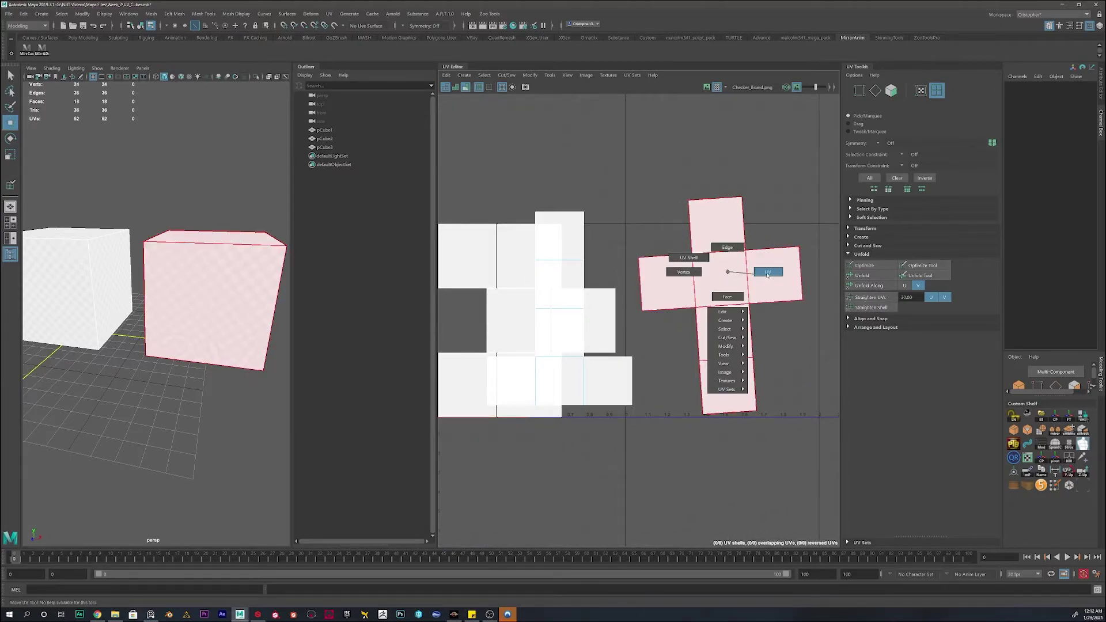
{"action": "left_click", "coordinate": [749, 273]}
{"action": "scroll", "coordinate": [679, 240], "scroll_direction": "down", "scroll_amount": 2}
{"action": "left_click_drag", "start_coordinate": [618, 157], "coordinate": [770, 413]}
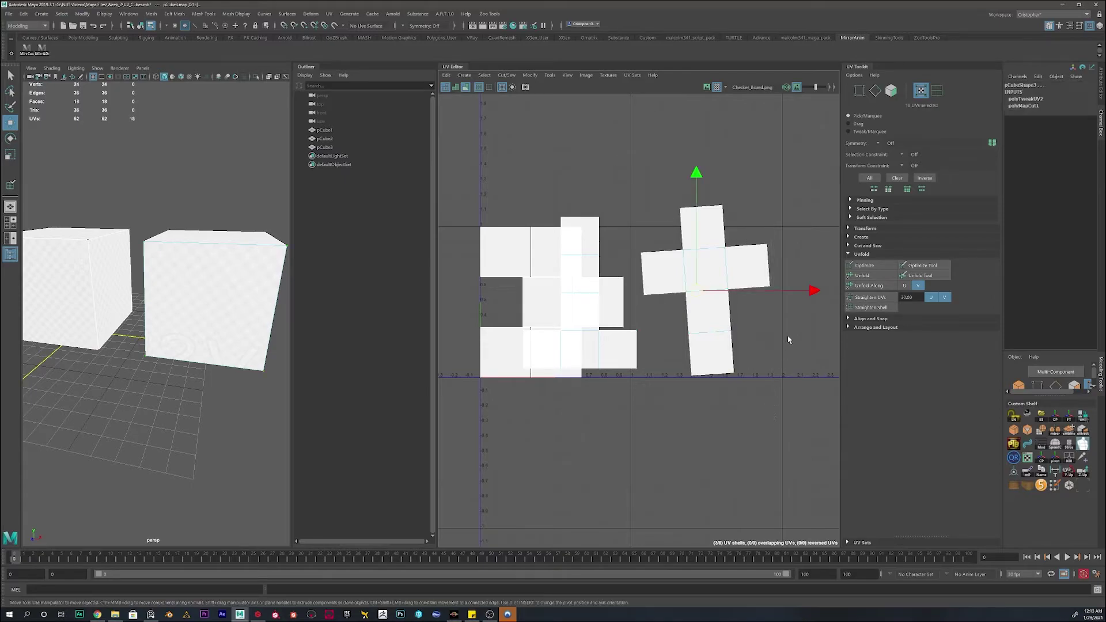
{"action": "left_click", "coordinate": [869, 297]}
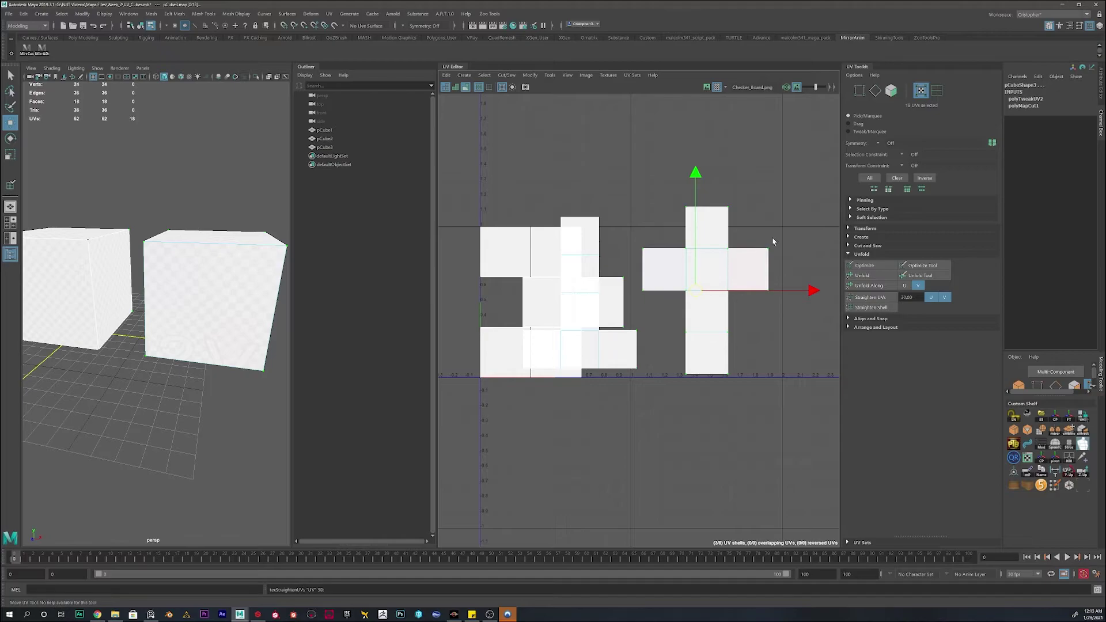
- Select only the cross-shaped shell's UVs and show the Align and Snap tools in place of the Unfold tools
{"action": "left_click_drag", "start_coordinate": [797, 176], "coordinate": [641, 424]}
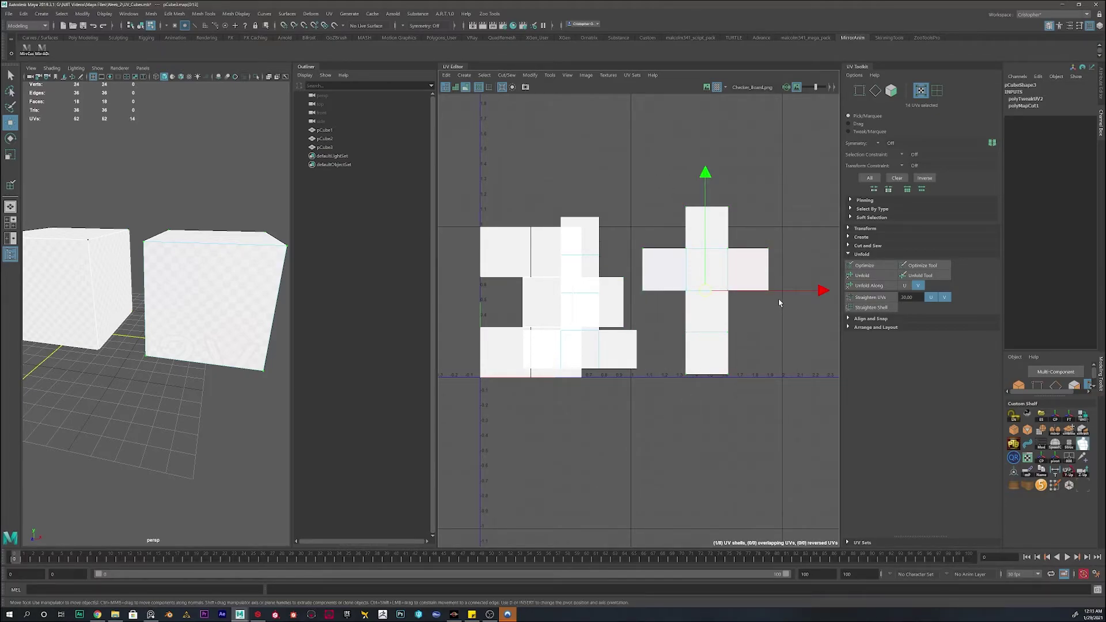
{"action": "scroll", "coordinate": [751, 321], "scroll_direction": "up", "scroll_amount": 2}
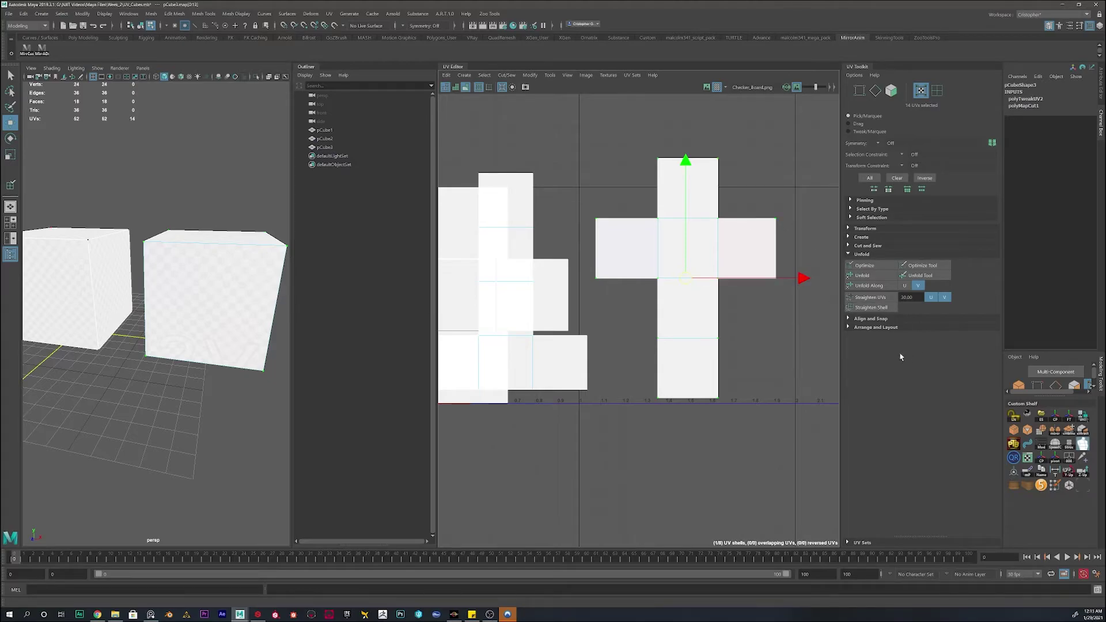
{"action": "left_click", "coordinate": [860, 255]}
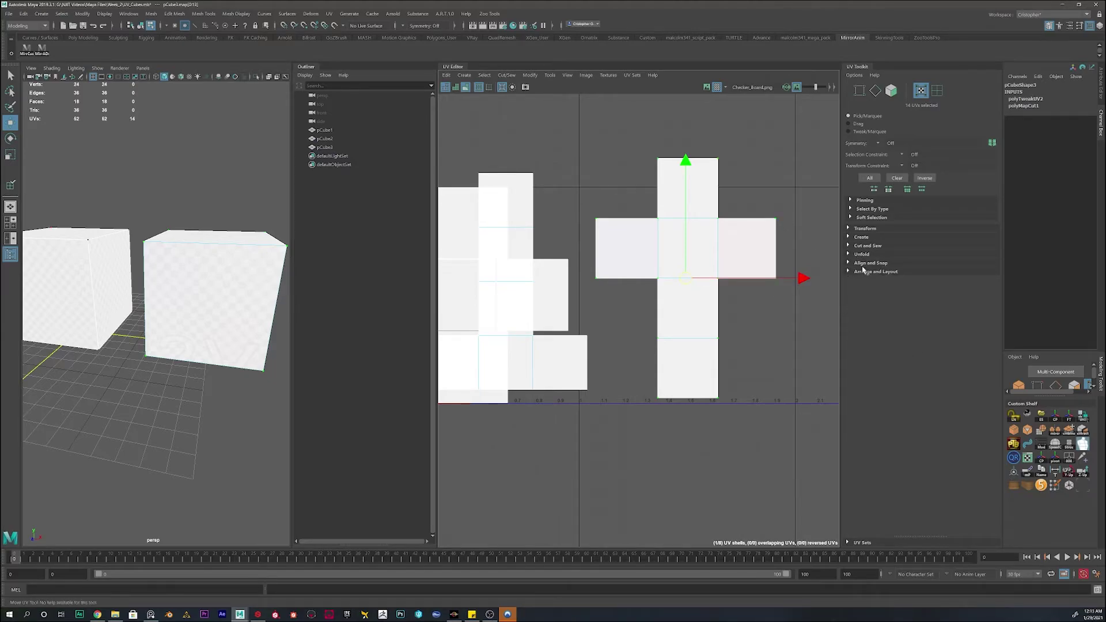
{"action": "left_click", "coordinate": [848, 263]}
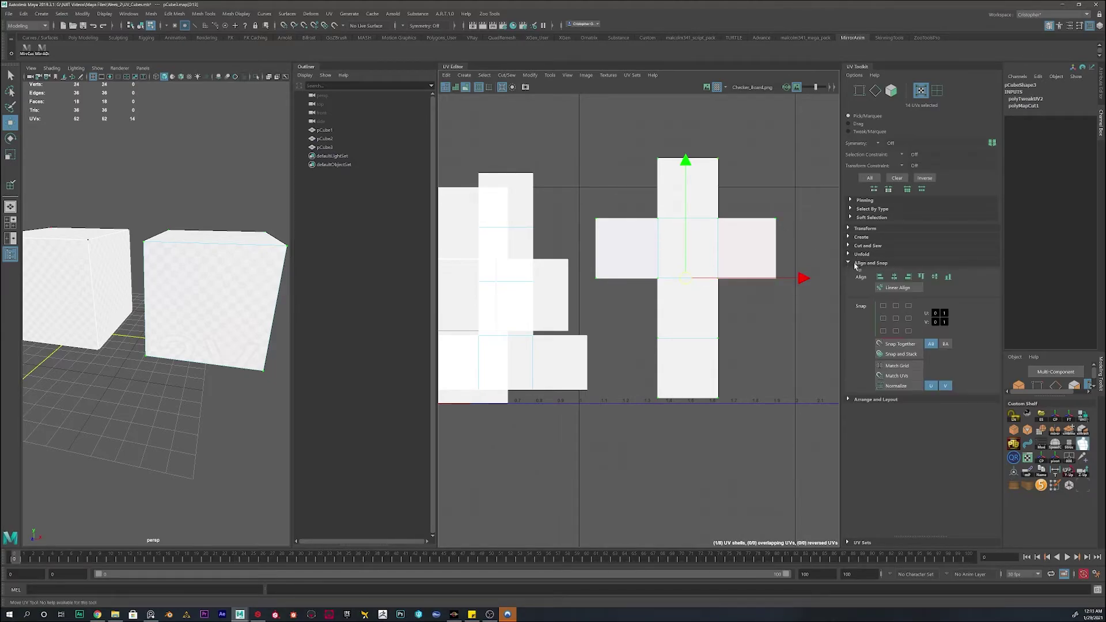
- Move the outer upper corner UV of the cross's right arm upward so the arm's upper edge slants
{"action": "scroll", "coordinate": [677, 262], "scroll_direction": "down", "scroll_amount": 2}
{"action": "scroll", "coordinate": [756, 241], "scroll_direction": "up", "scroll_amount": 5}
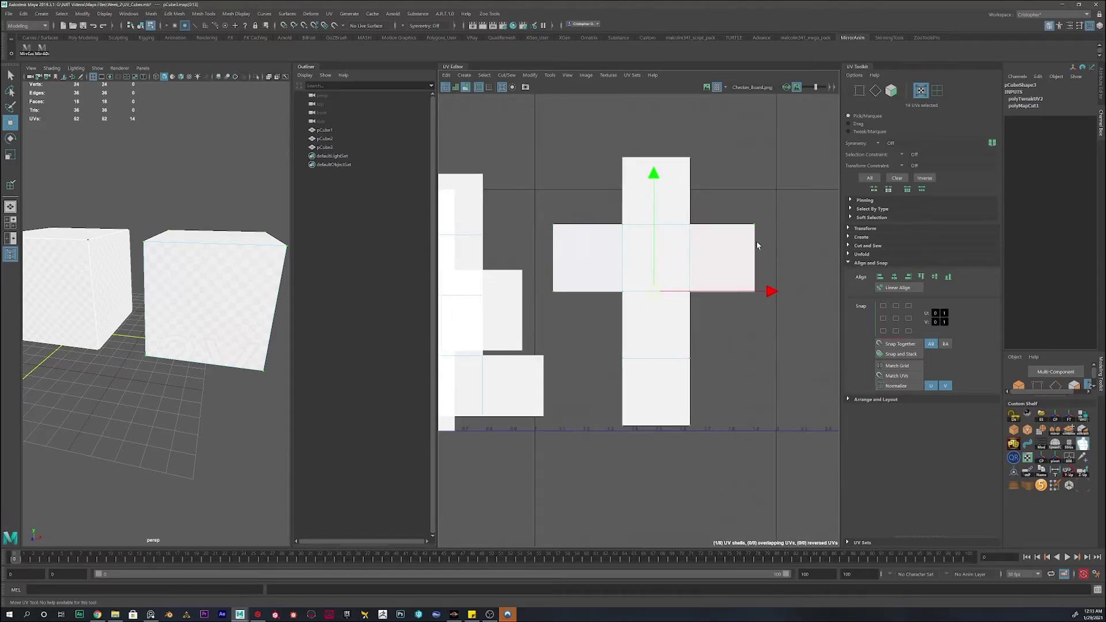
{"action": "scroll", "coordinate": [717, 247], "scroll_direction": "up", "scroll_amount": 1}
{"action": "right_click_drag", "start_coordinate": [750, 209], "coordinate": [725, 193]}
{"action": "left_click_drag", "start_coordinate": [768, 189], "coordinate": [743, 229]}
{"action": "right_click_drag", "start_coordinate": [749, 219], "coordinate": [781, 218]}
{"action": "left_click_drag", "start_coordinate": [760, 199], "coordinate": [742, 223]}
{"action": "left_click_drag", "start_coordinate": [752, 154], "coordinate": [753, 105]}
{"action": "middle_click_drag", "start_coordinate": [780, 233], "coordinate": [750, 345], "text": "alt"}
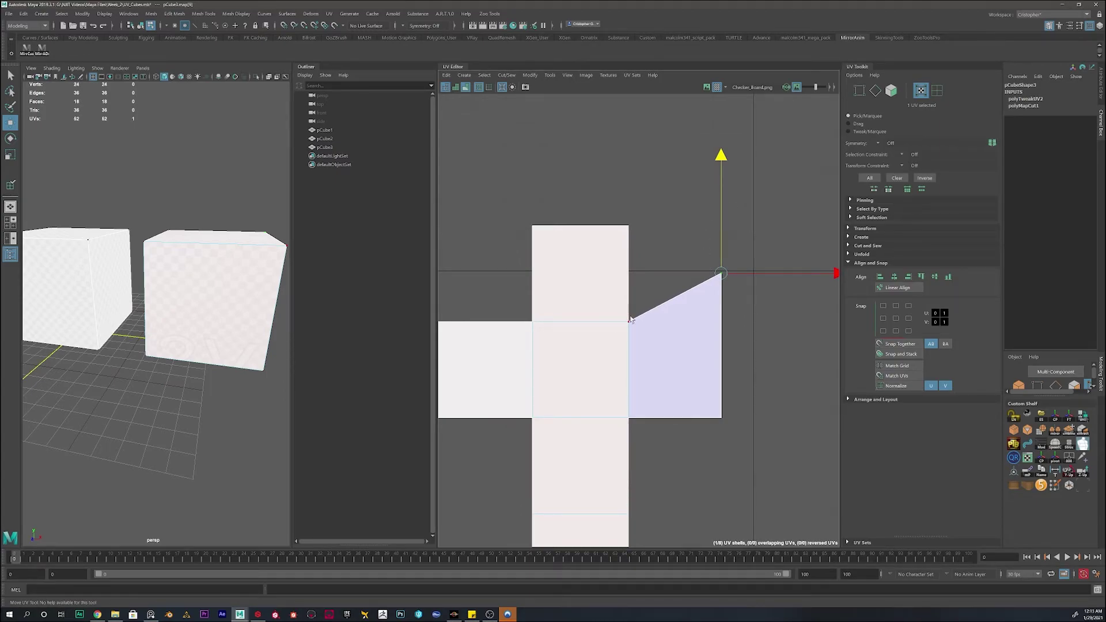
- Align the two upper UVs of the cross's right arm to their minimum V
{"action": "left_click_drag", "start_coordinate": [731, 264], "coordinate": [610, 334]}
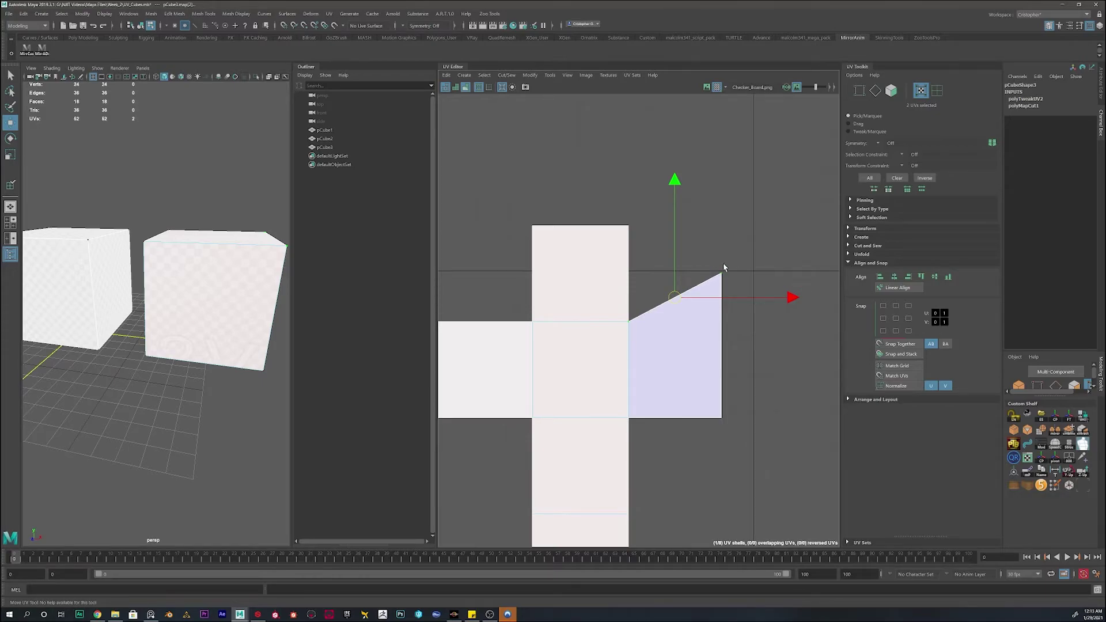
{"action": "left_click", "coordinate": [948, 277]}
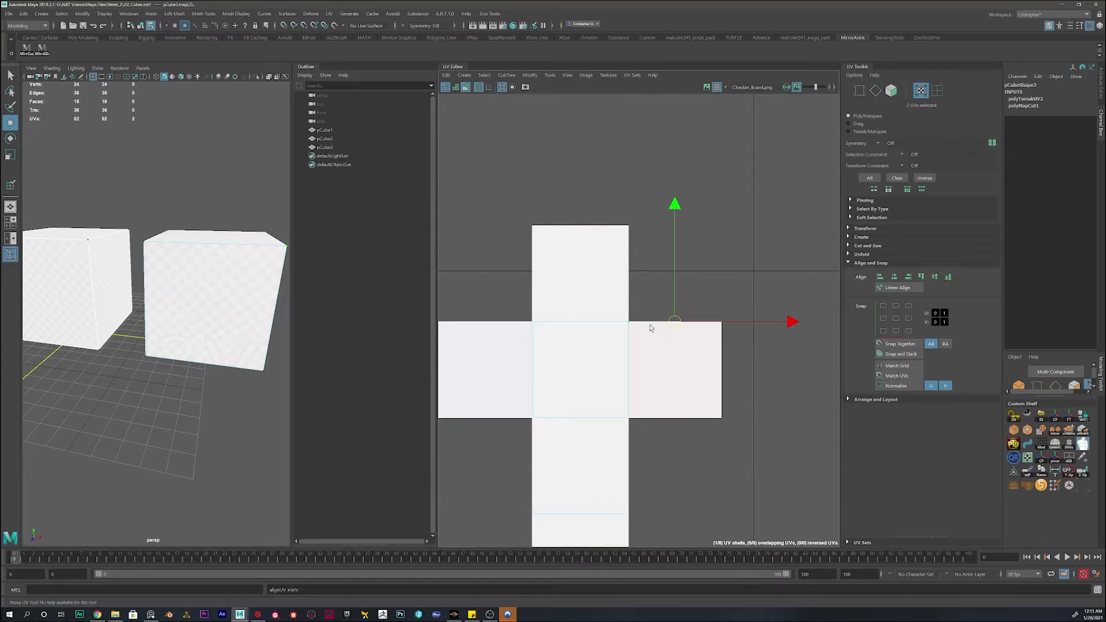
{"action": "left_click", "coordinate": [754, 291]}
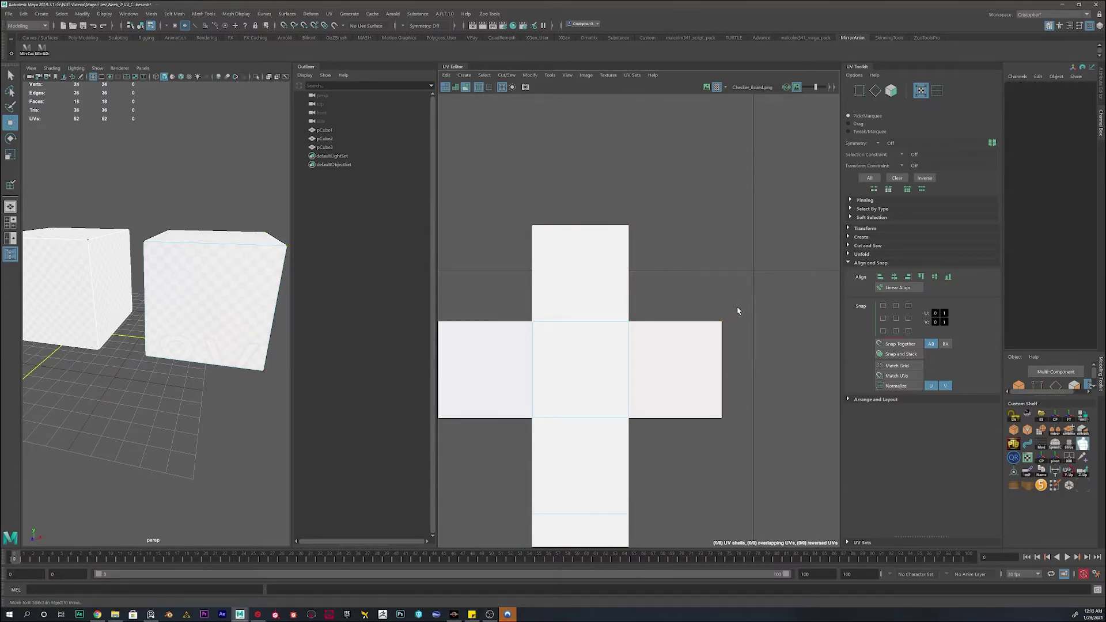
- Undo the deselection and the minimum V alignment of the two upper arm UVs
{"action": "key", "text": "ctrl+z"}
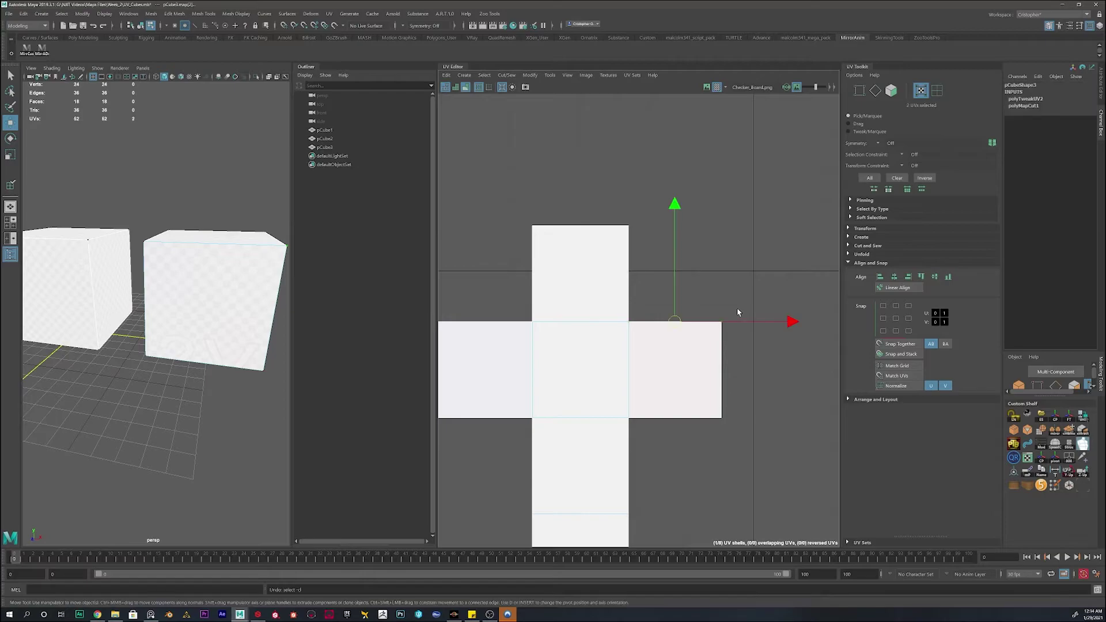
{"action": "key", "text": "ctrl+z"}
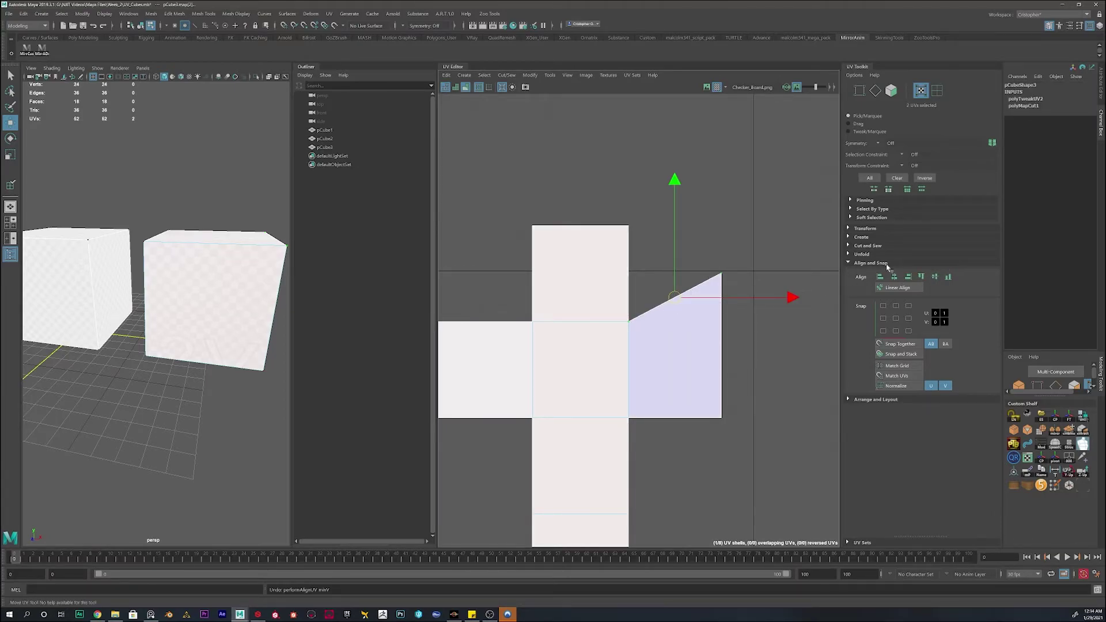
- Try aligning the two upper UVs of the cross's right arm to their maximum V, and undo back to before the corner's upward move
{"action": "left_click", "coordinate": [922, 276]}
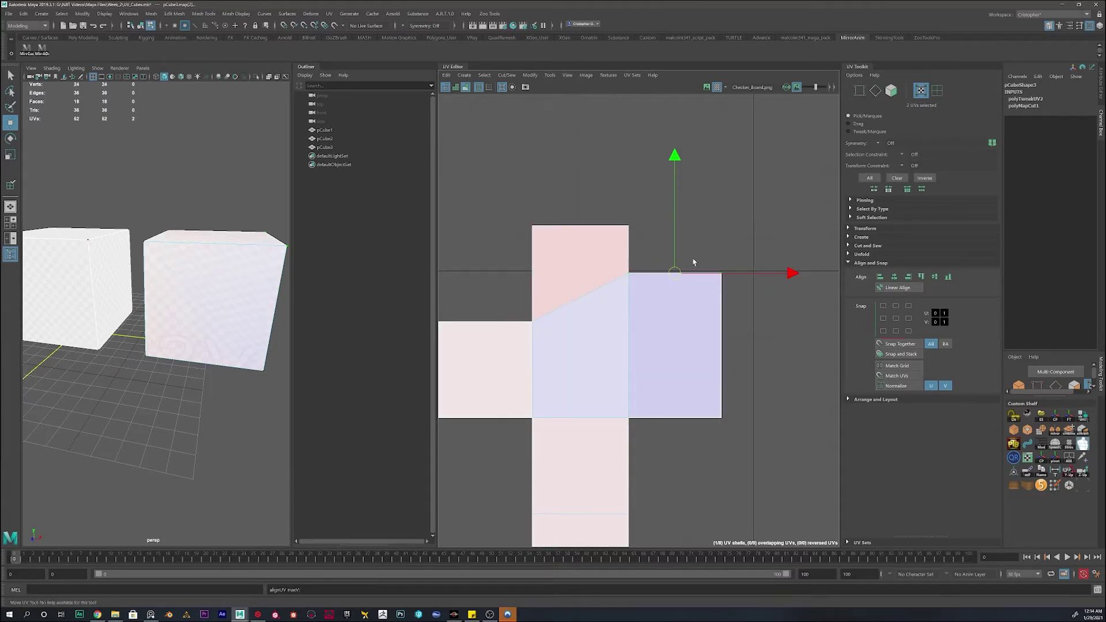
{"action": "key", "text": "ctrl+z"}
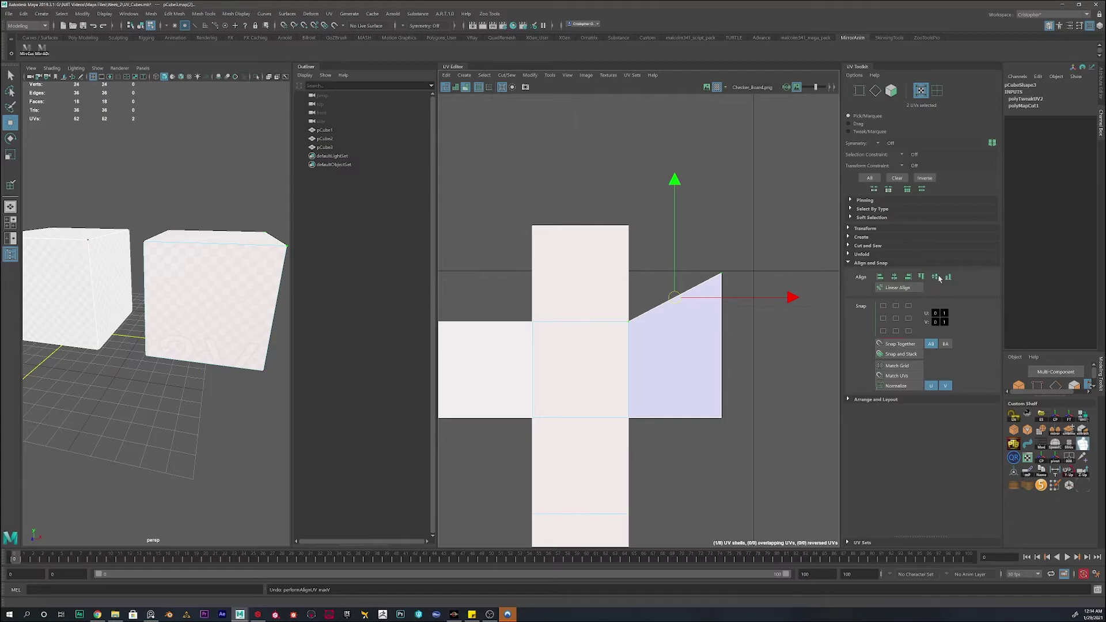
{"action": "key", "text": "ctrl+z"}
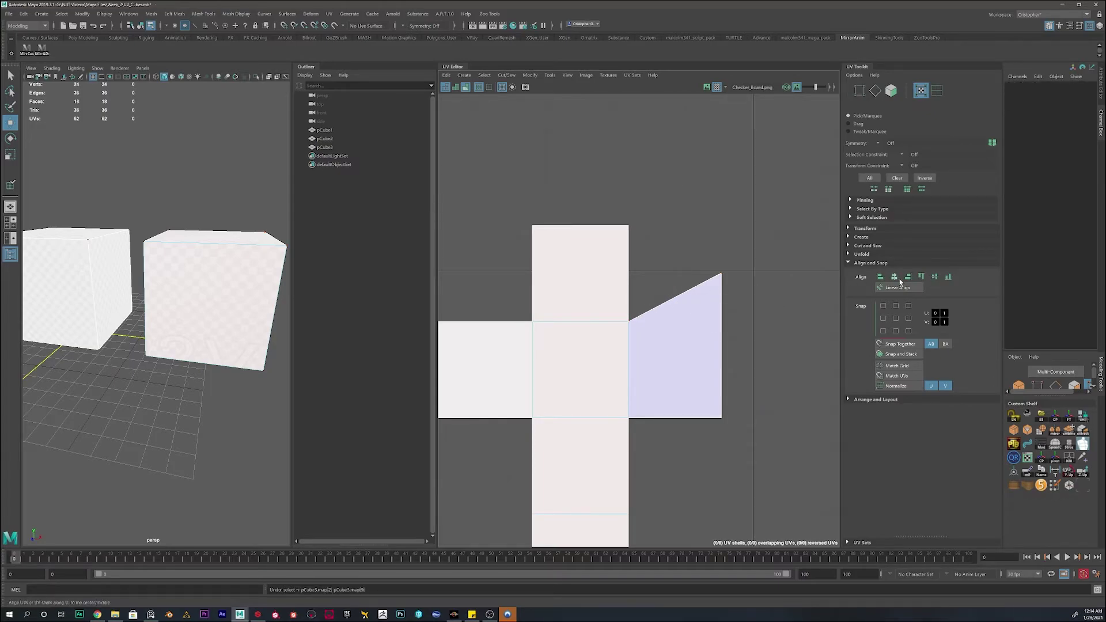
{"action": "key", "text": "ctrl+z"}
{"action": "key", "text": "ctrl+z"}
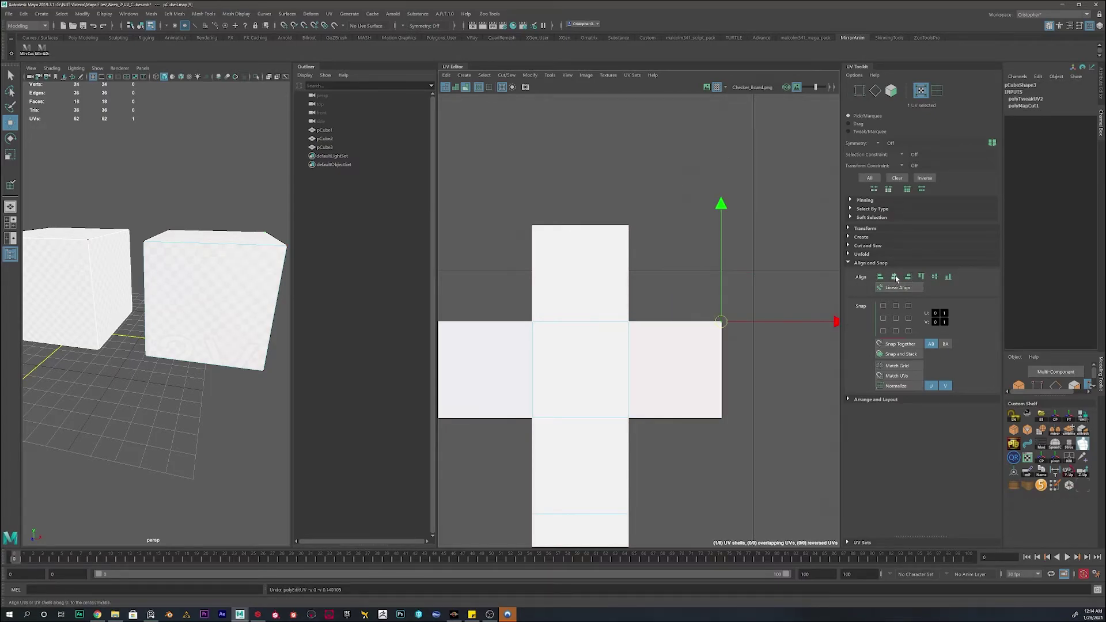
- Try aligning the two upper UVs of the cross's right arm to their centre U, and undo it
{"action": "left_click_drag", "start_coordinate": [753, 284], "coordinate": [626, 330]}
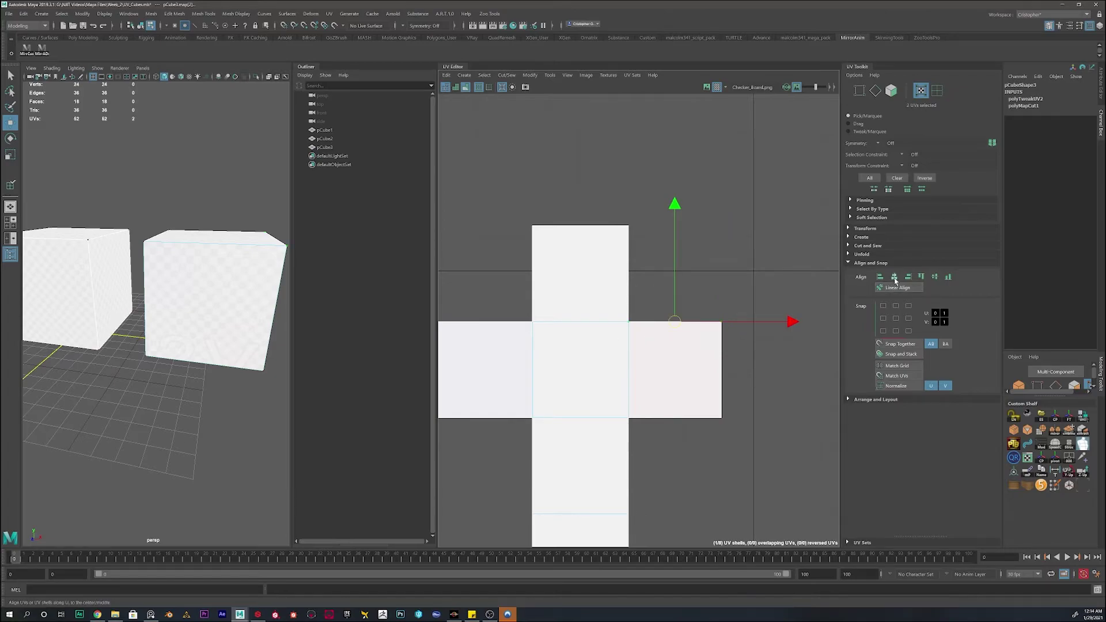
{"action": "left_click", "coordinate": [894, 278]}
{"action": "key", "text": "ctrl+z"}
- Select the outer upper corner UV of the cross's right arm and snap its shell to the UV tile's upper-right corner
{"action": "scroll", "coordinate": [709, 301], "scroll_direction": "down", "scroll_amount": 3}
{"action": "scroll", "coordinate": [673, 318], "scroll_direction": "up", "scroll_amount": 1}
{"action": "scroll", "coordinate": [672, 317], "scroll_direction": "up", "scroll_amount": 2}
{"action": "left_click", "coordinate": [788, 242]}
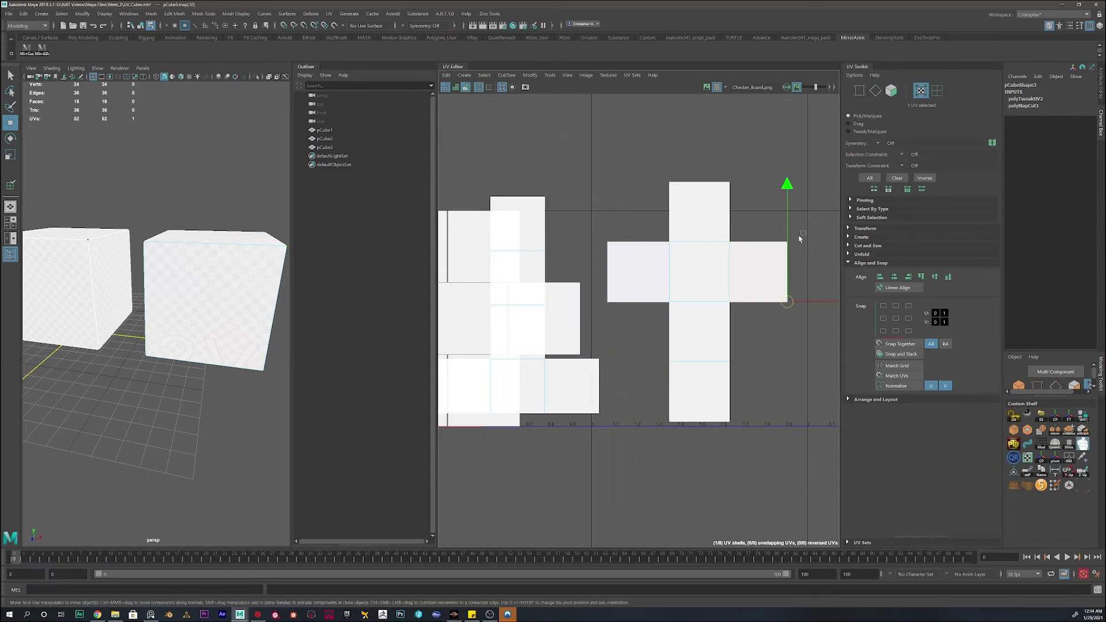
{"action": "left_click", "coordinate": [908, 306]}
{"action": "key", "text": "a"}
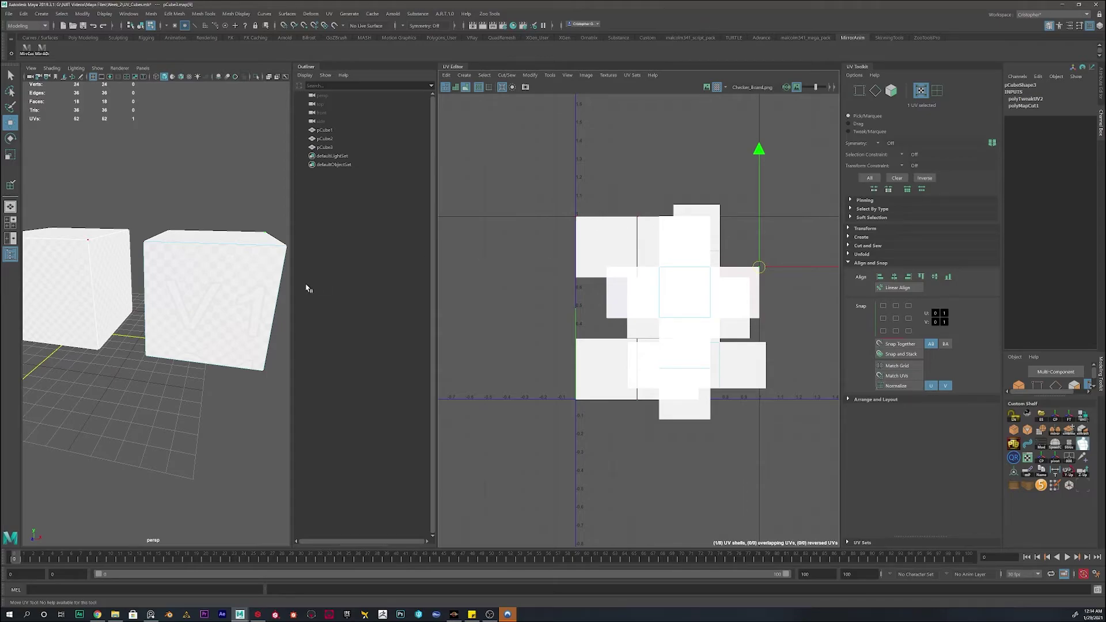
- Isolate pCube3's UVs by selecting only that cube, and select the outer upper corner UV of the cross's right arm
{"action": "right_click_drag", "start_coordinate": [222, 248], "coordinate": [248, 241]}
{"action": "left_click", "coordinate": [219, 296]}
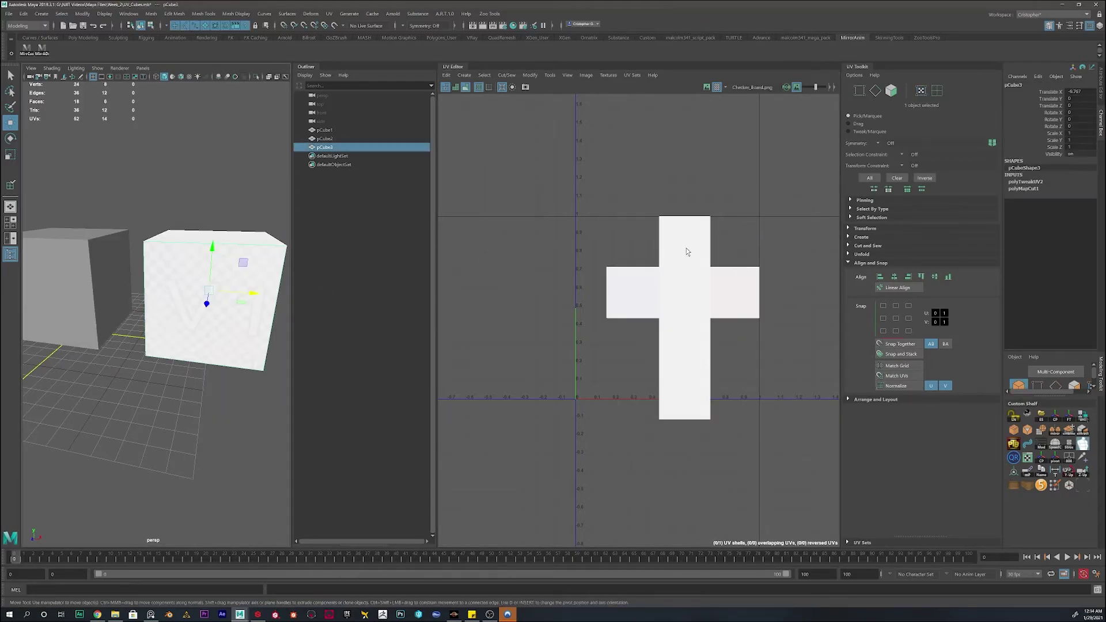
{"action": "right_click_drag", "start_coordinate": [706, 270], "coordinate": [756, 277]}
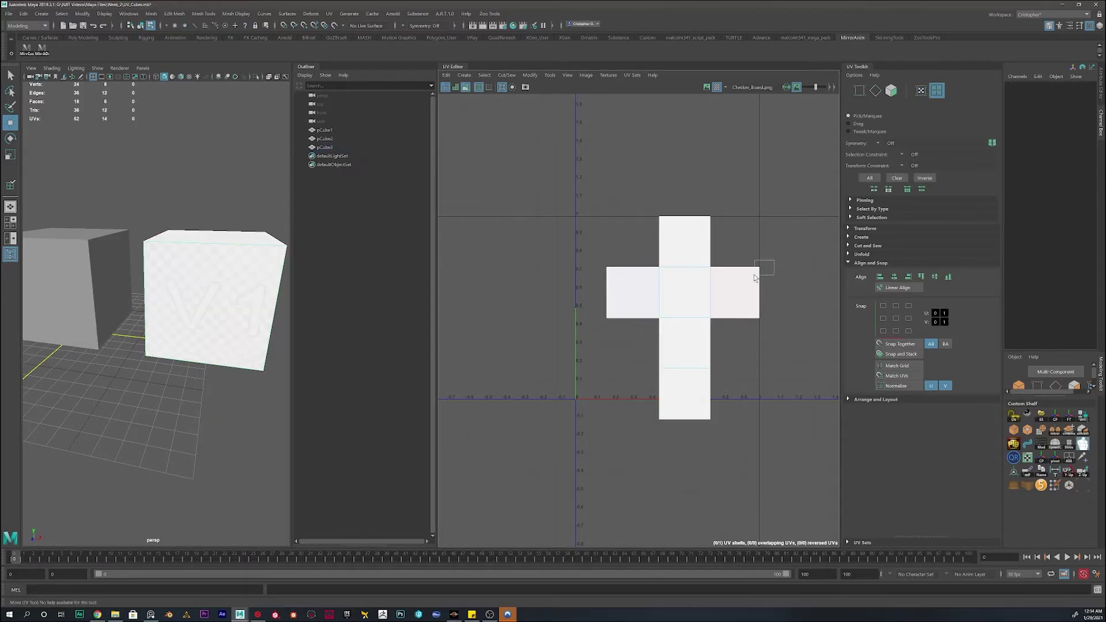
{"action": "left_click_drag", "start_coordinate": [757, 275], "coordinate": [753, 276]}
{"action": "right_click_drag", "start_coordinate": [756, 266], "coordinate": [795, 263]}
{"action": "left_click_drag", "start_coordinate": [788, 247], "coordinate": [742, 275]}
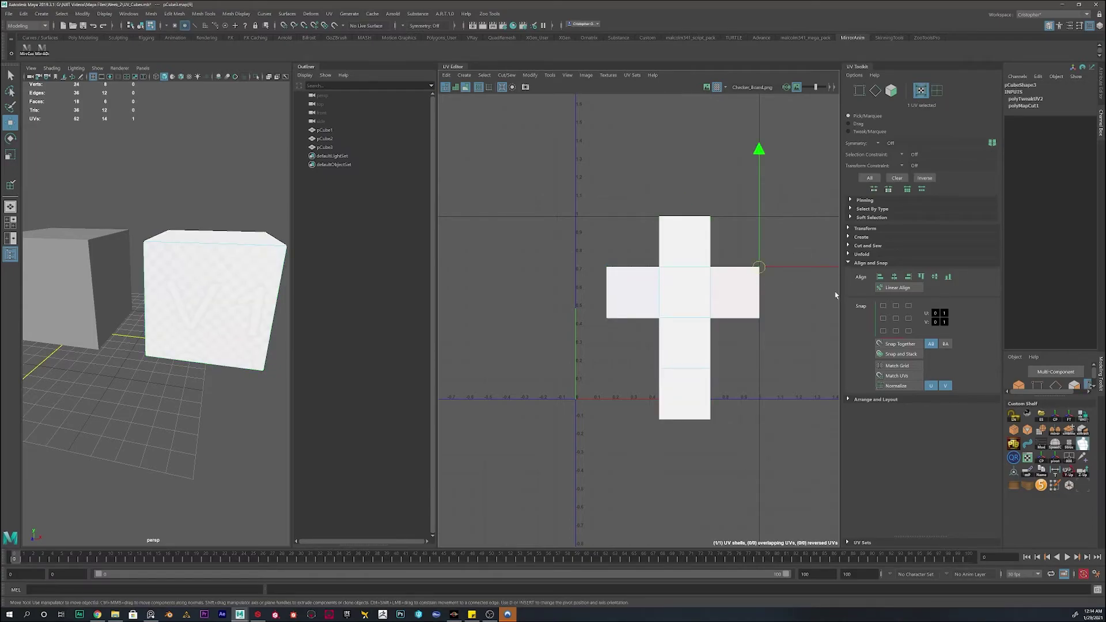
- Snap the cross-shaped shell to the UV tile's various edge, centre and corner positions, ending at its upper-left corner
{"action": "left_click", "coordinate": [896, 306]}
{"action": "left_click", "coordinate": [883, 307]}
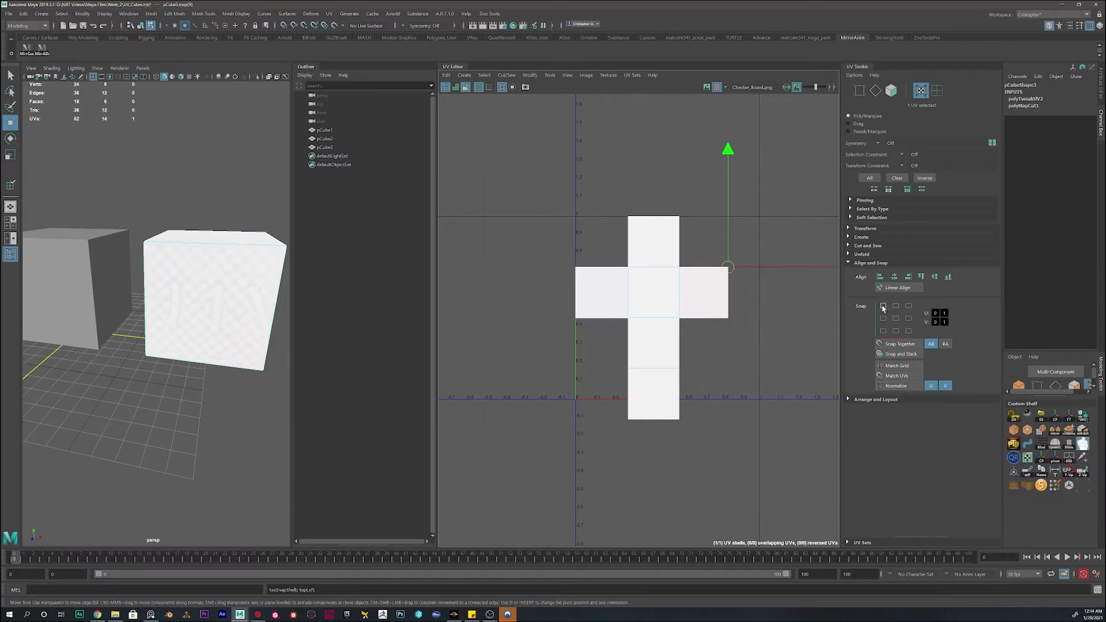
{"action": "left_click", "coordinate": [883, 318]}
{"action": "left_click", "coordinate": [896, 318]}
{"action": "left_click", "coordinate": [909, 318]}
{"action": "left_click", "coordinate": [896, 331]}
{"action": "left_click", "coordinate": [883, 330]}
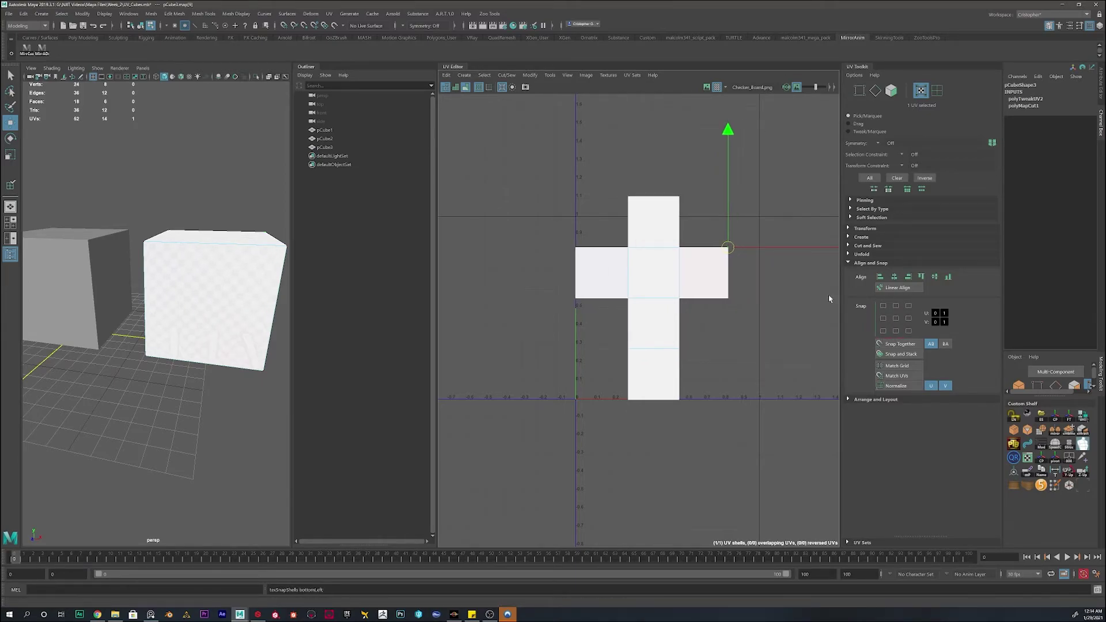
{"action": "left_click", "coordinate": [908, 330]}
{"action": "left_click", "coordinate": [883, 331]}
{"action": "left_click", "coordinate": [883, 305]}
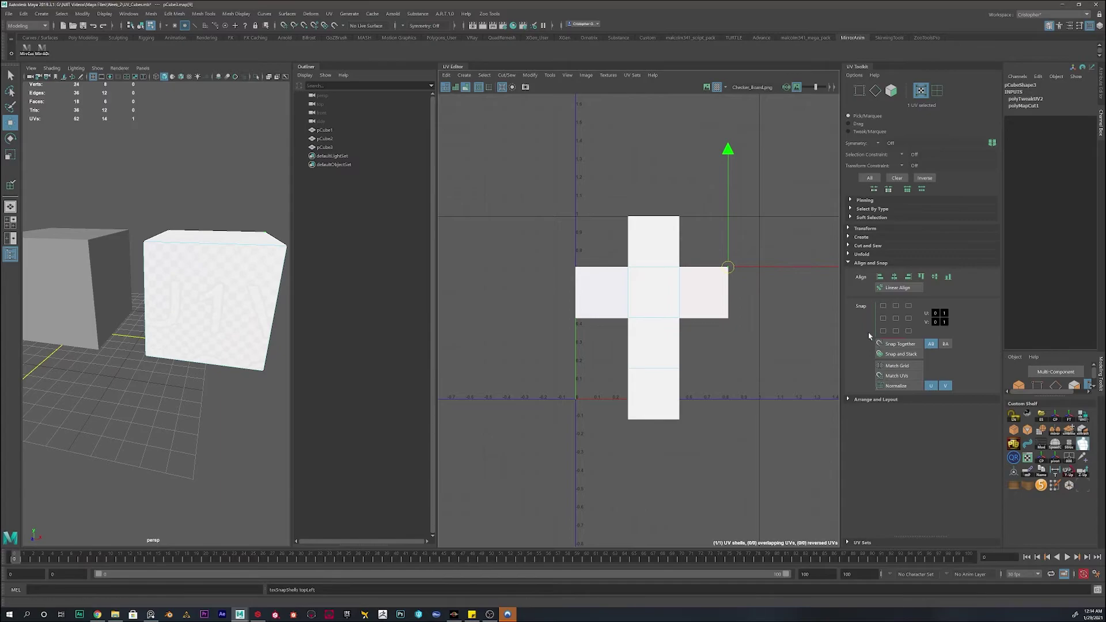
- Show the Arrange and Layout tools in place of the Align and Snap tools
{"action": "left_click", "coordinate": [849, 263]}
{"action": "left_click", "coordinate": [848, 272]}
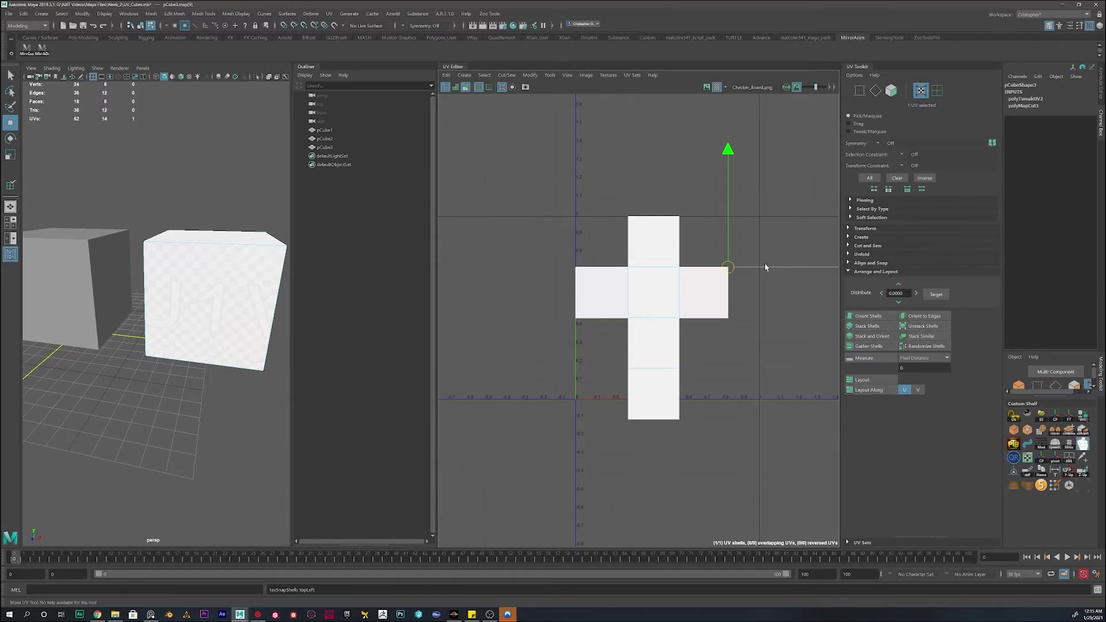
{"action": "scroll", "coordinate": [669, 311], "scroll_direction": "down", "scroll_amount": 3}
- Return to object selection, select the middle cube pCube2, and turn off the shaded display of its UVs
{"action": "right_click_drag", "start_coordinate": [238, 263], "coordinate": [269, 246]}
{"action": "scroll", "coordinate": [206, 317], "scroll_direction": "down", "scroll_amount": 5}
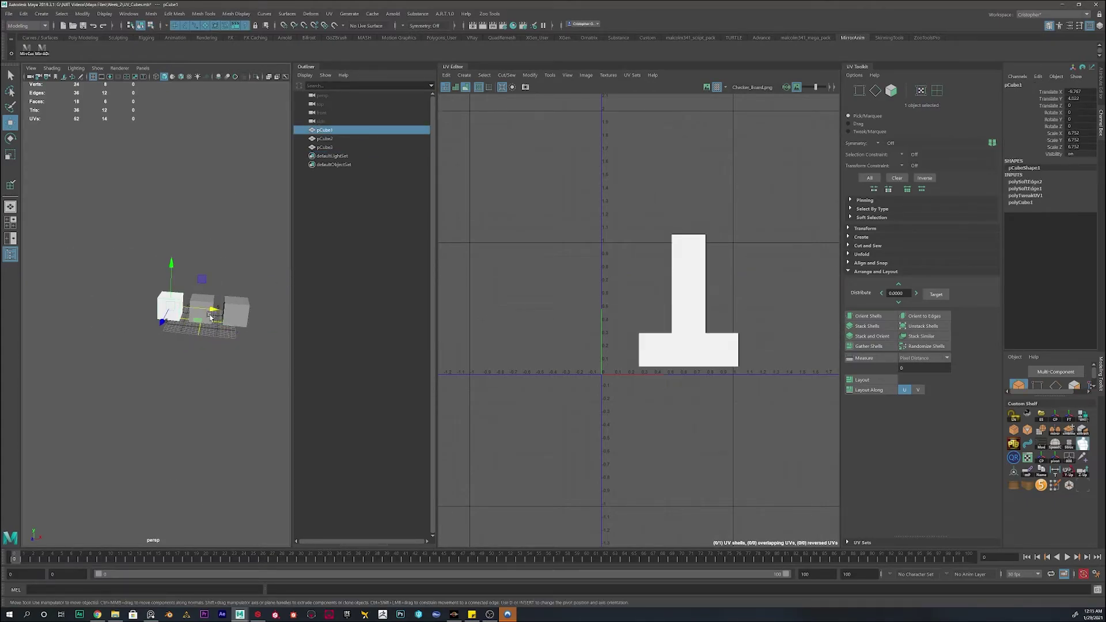
{"action": "left_click", "coordinate": [211, 303]}
{"action": "scroll", "coordinate": [210, 299], "scroll_direction": "up", "scroll_amount": 3}
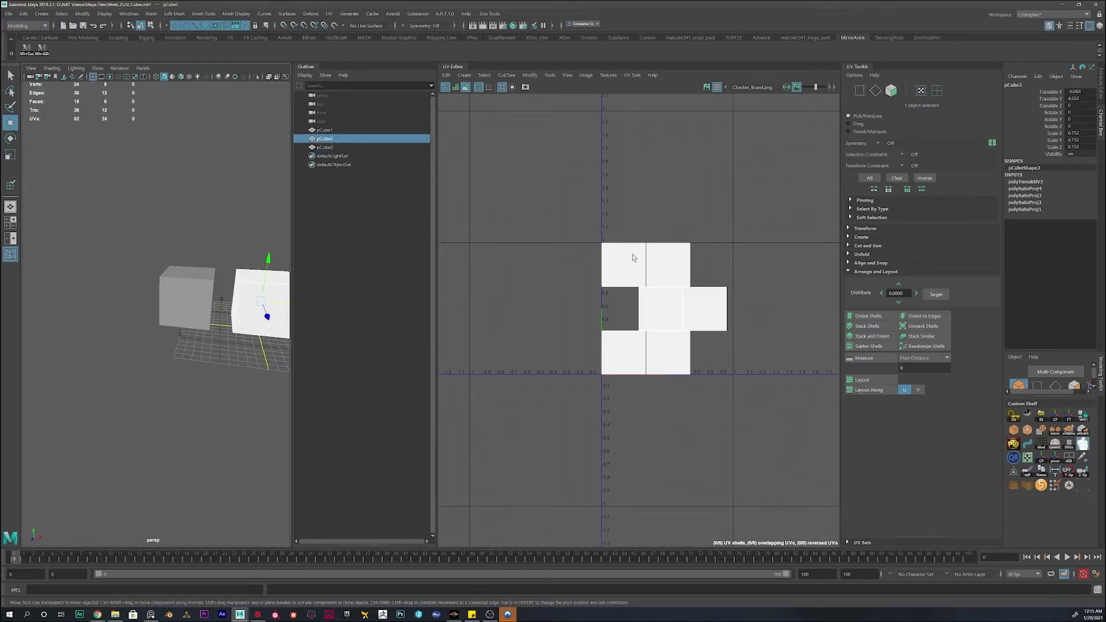
{"action": "middle_click_drag", "start_coordinate": [672, 273], "coordinate": [591, 299], "text": "alt"}
{"action": "scroll", "coordinate": [591, 299], "scroll_direction": "up", "scroll_amount": 3}
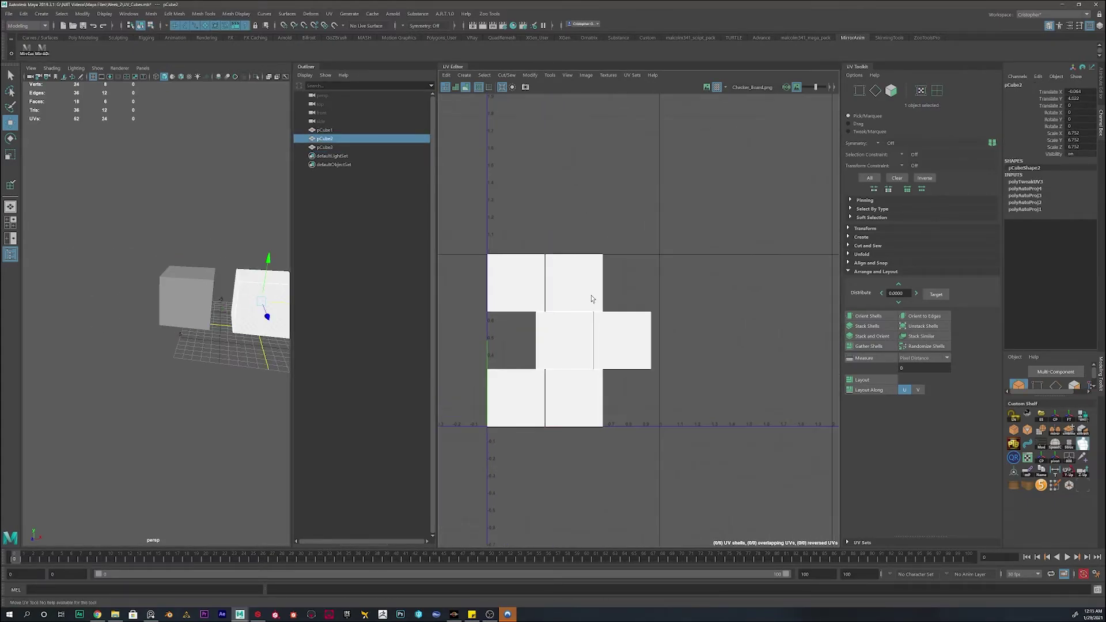
{"action": "left_click", "coordinate": [455, 87]}
- Switch to UV shell selection, select all six of pCube2's shells together, and clear the selection
{"action": "right_click_drag", "start_coordinate": [592, 298], "coordinate": [550, 286]}
{"action": "scroll", "coordinate": [619, 283], "scroll_direction": "down", "scroll_amount": 2}
{"action": "left_click_drag", "start_coordinate": [715, 249], "coordinate": [513, 395]}
{"action": "key", "text": "w"}
{"action": "right_click", "coordinate": [668, 282]}
{"action": "right_click_drag", "start_coordinate": [667, 278], "coordinate": [628, 265]}
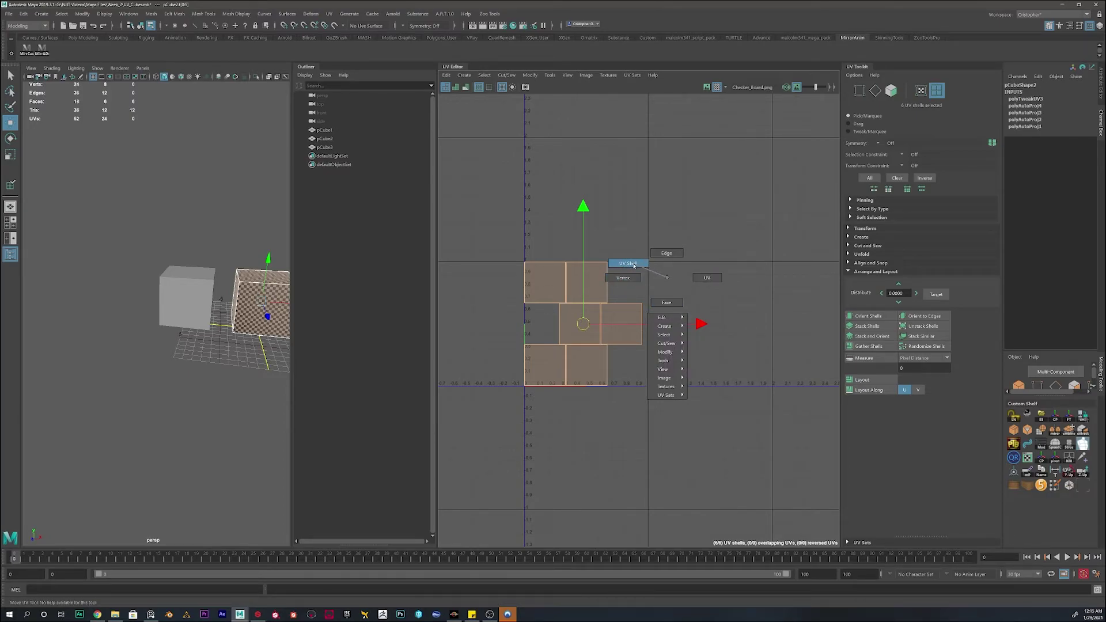
{"action": "right_click_drag", "start_coordinate": [635, 264], "coordinate": [636, 264]}
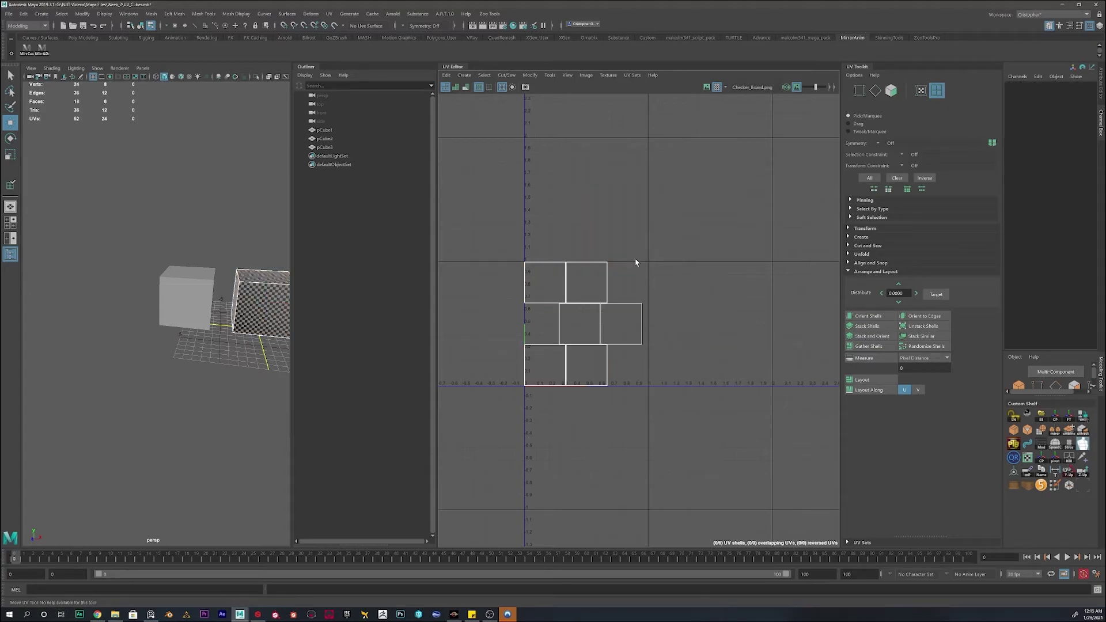
- Pick individual shells one at a time: the upper row's right one, both middle ones and the lower row's right one
{"action": "left_click", "coordinate": [589, 280]}
{"action": "left_click", "coordinate": [622, 321]}
{"action": "left_click", "coordinate": [573, 331]}
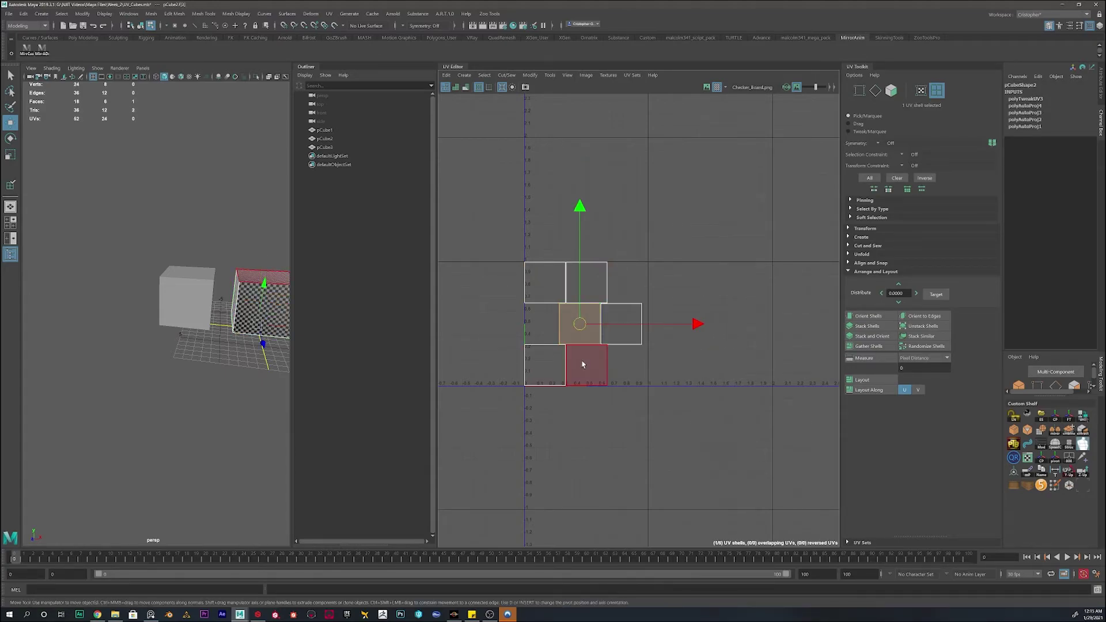
{"action": "left_click", "coordinate": [583, 365]}
- Move and sew the middle row's right shell onto the upper row's left shell through its outer vertical edge
{"action": "scroll", "coordinate": [656, 312], "scroll_direction": "up", "scroll_amount": 4}
{"action": "right_click_drag", "start_coordinate": [655, 308], "coordinate": [706, 247]}
{"action": "left_click", "coordinate": [672, 307]}
- Select the sewn two-face shell and move it into the empty space to the right of the other shells
{"action": "right_click_drag", "start_coordinate": [513, 259], "coordinate": [485, 244]}
{"action": "left_click", "coordinate": [539, 273]}
{"action": "left_click_drag", "start_coordinate": [541, 257], "coordinate": [701, 314]}
{"action": "key", "text": "ctrl+z"}
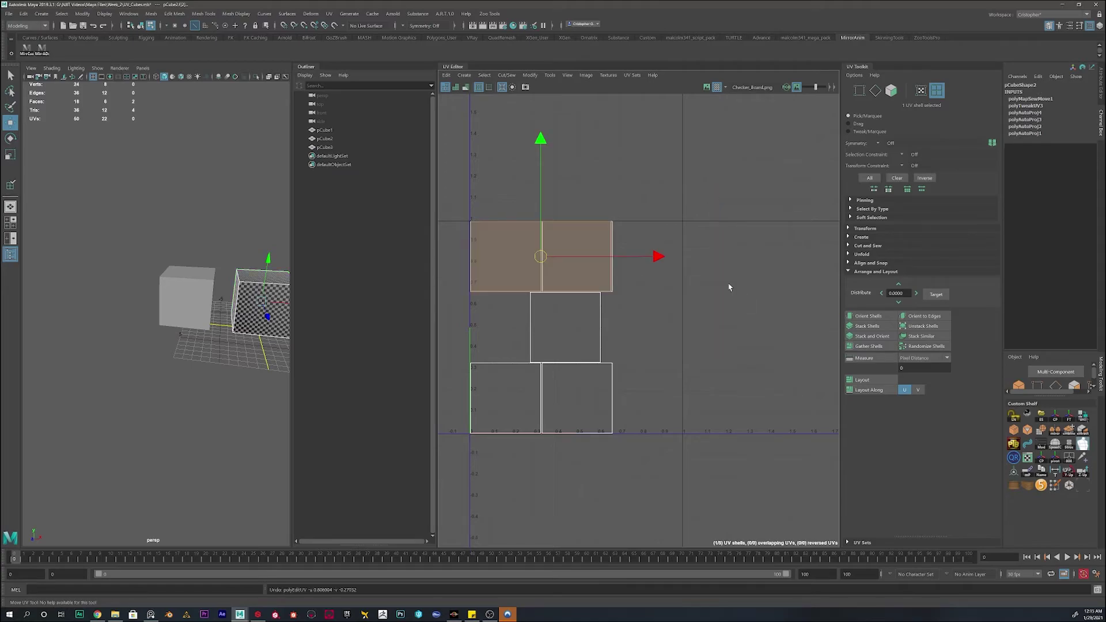
{"action": "left_click_drag", "start_coordinate": [563, 252], "coordinate": [709, 333]}
- Try moving the upper middle UV of the sewn two-face shell, undo it, and return to UV shell selection
{"action": "right_click_drag", "start_coordinate": [729, 314], "coordinate": [760, 302]}
{"action": "left_click", "coordinate": [758, 302]}
{"action": "left_click", "coordinate": [687, 303]}
{"action": "mouse_move", "coordinate": [688, 301]}
{"action": "left_mouse_down"}
{"action": "mouse_move", "coordinate": [702, 307]}
{"action": "mouse_move", "coordinate": [679, 291]}
{"action": "left_mouse_up"}
{"action": "key", "text": "ctrl+z"}
{"action": "right_click_drag", "start_coordinate": [694, 325], "coordinate": [678, 354]}
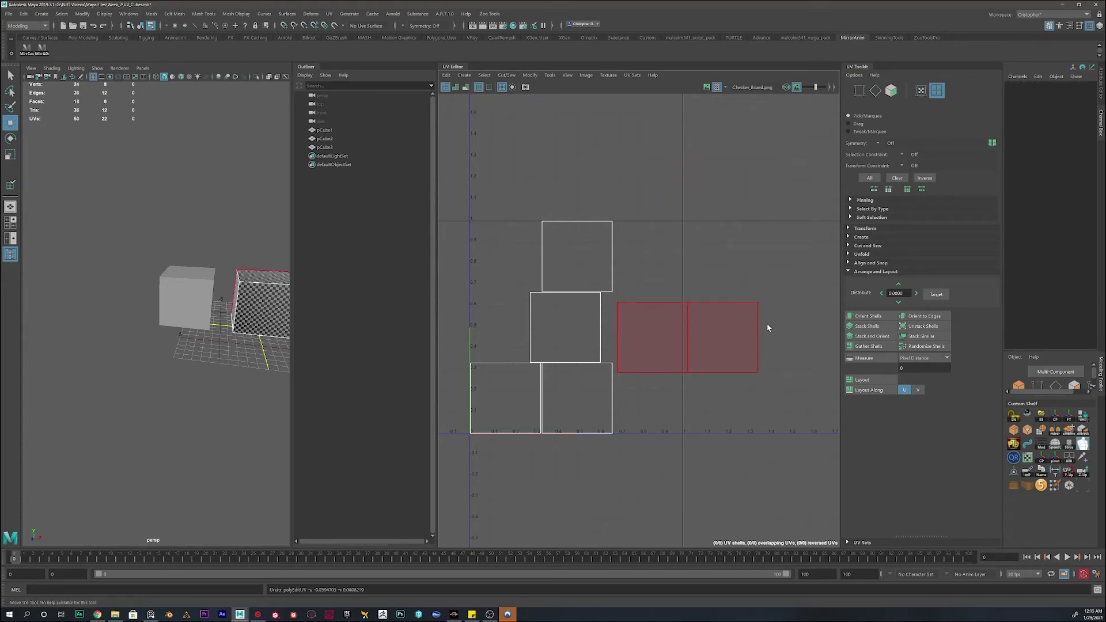
- Undo the sewn shell's move and the Move and Sew operation, restoring six separate shells
{"action": "right_click", "coordinate": [661, 329]}
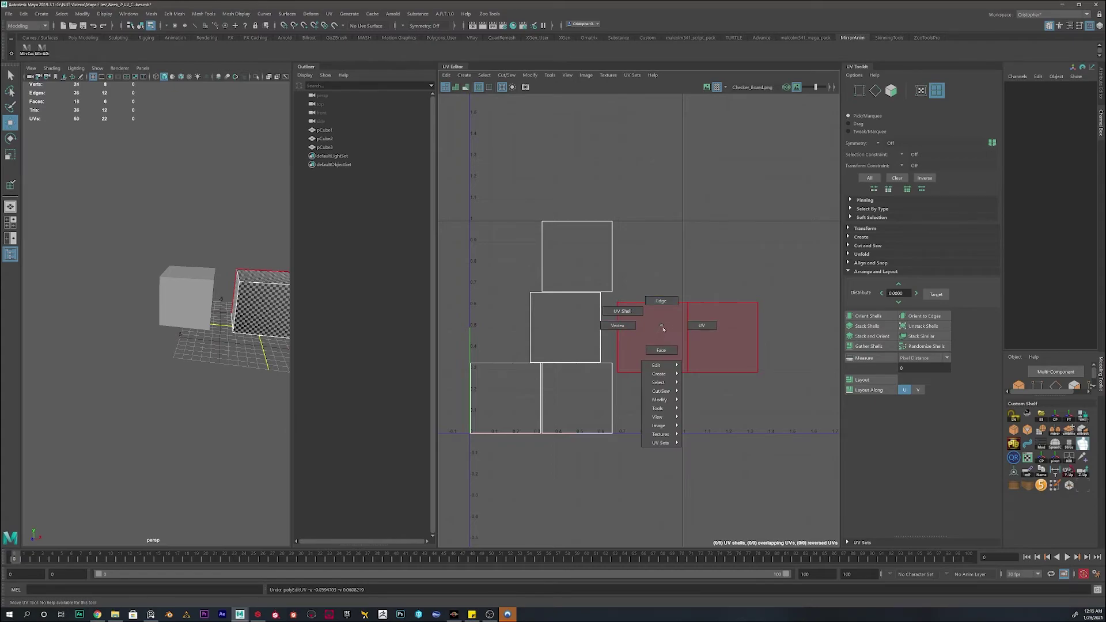
{"action": "right_click", "coordinate": [702, 325]}
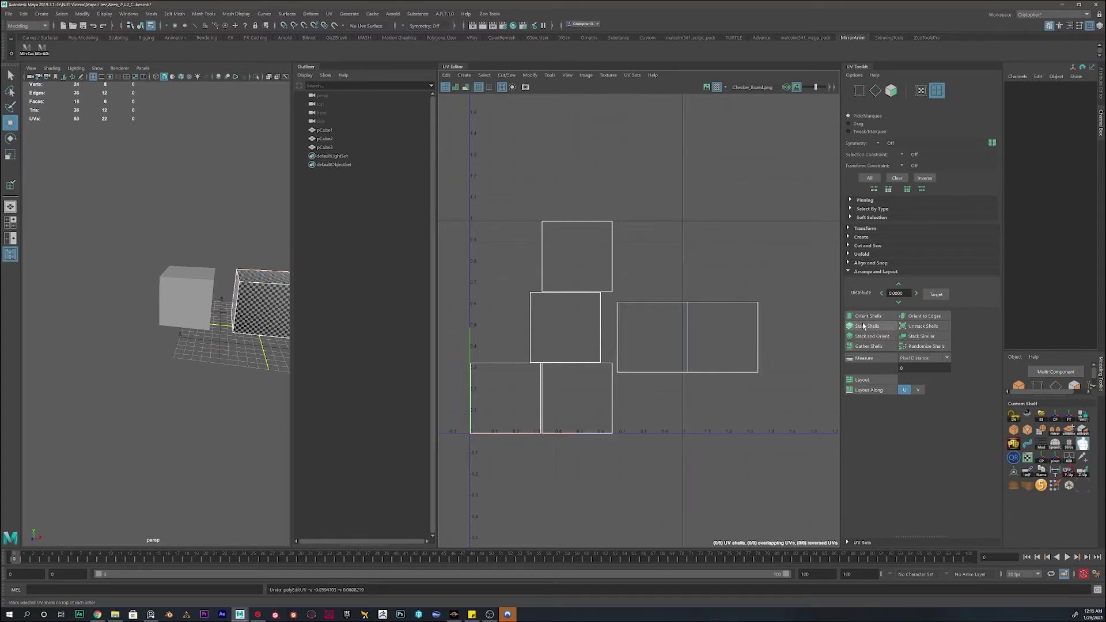
{"action": "right_click", "coordinate": [698, 319]}
{"action": "left_click", "coordinate": [701, 321]}
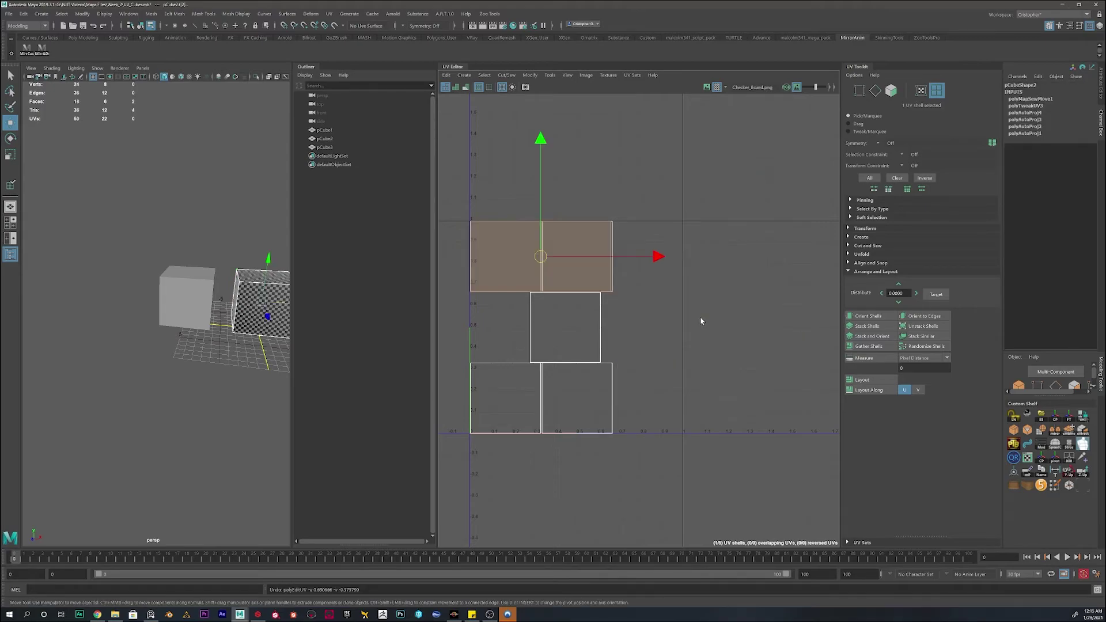
{"action": "left_click", "coordinate": [701, 321]}
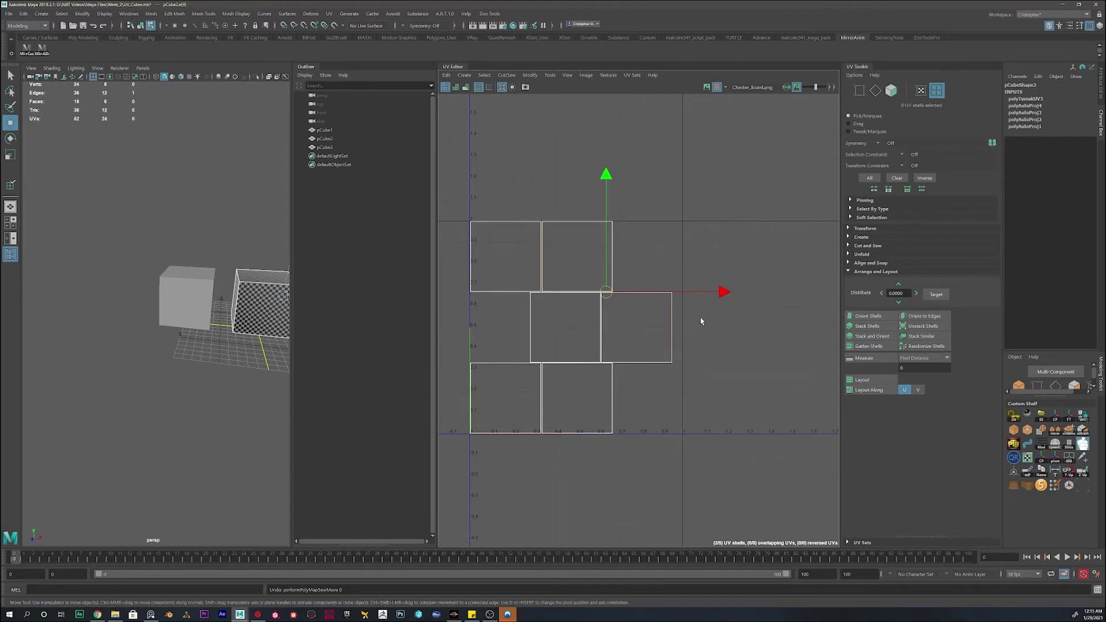
{"action": "left_click", "coordinate": [701, 321]}
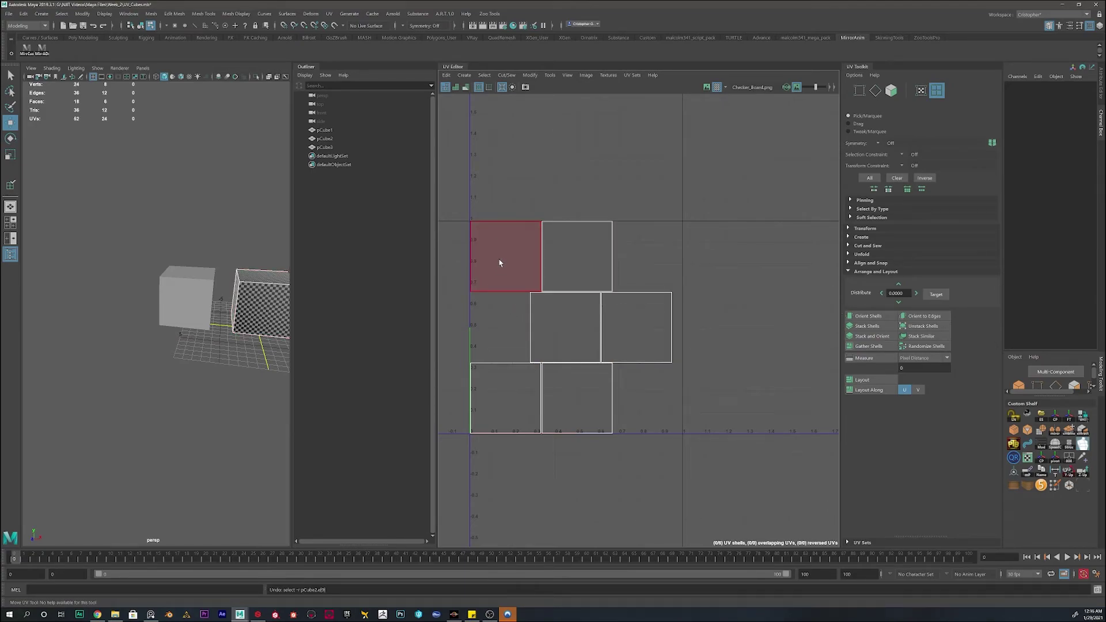
- Move the selected face's shell off the stacked shells to the right and rotate it to an oblique angle
{"action": "left_click_drag", "start_coordinate": [721, 230], "coordinate": [539, 525]}
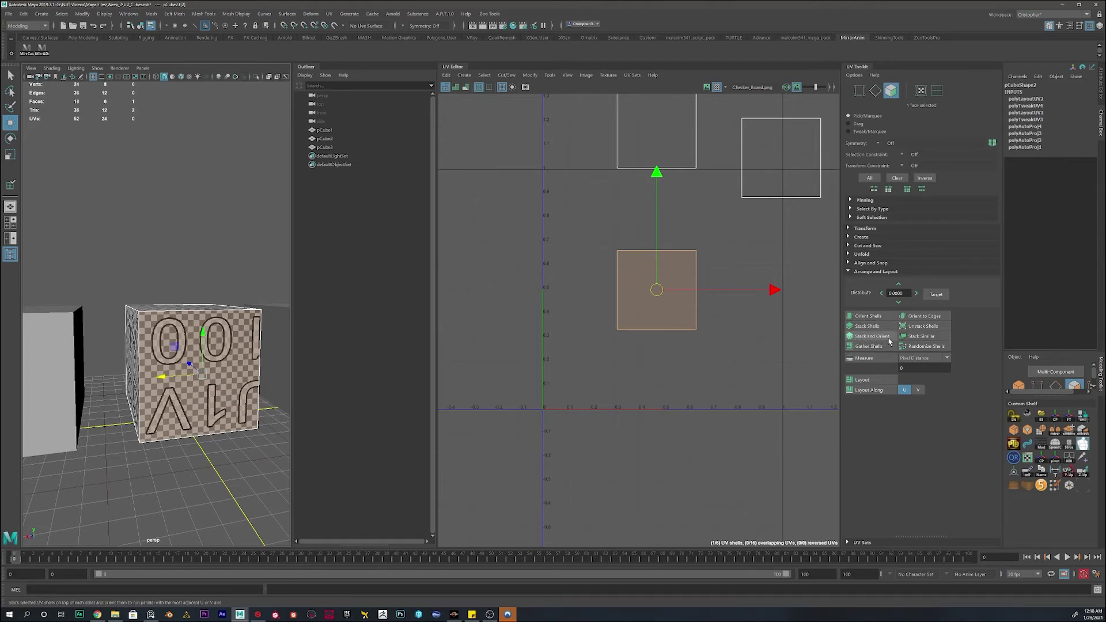
{"action": "scroll", "coordinate": [691, 321], "scroll_direction": "up", "scroll_amount": 4}
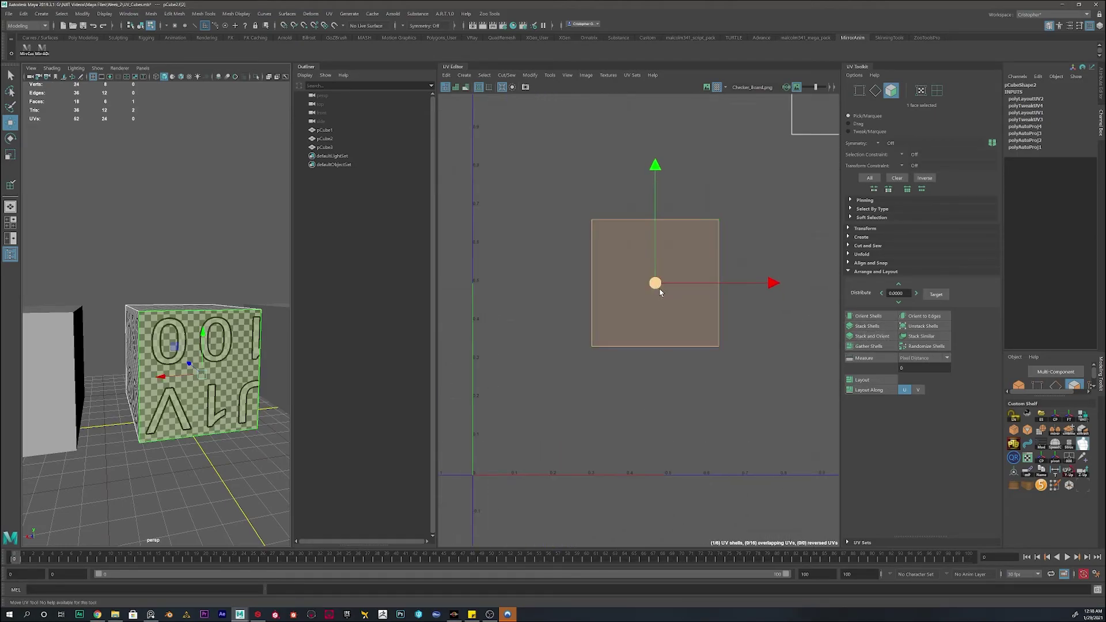
{"action": "left_click_drag", "start_coordinate": [655, 283], "coordinate": [797, 307]}
{"action": "key", "text": "e"}
{"action": "scroll", "coordinate": [798, 273], "scroll_direction": "down", "scroll_amount": 1}
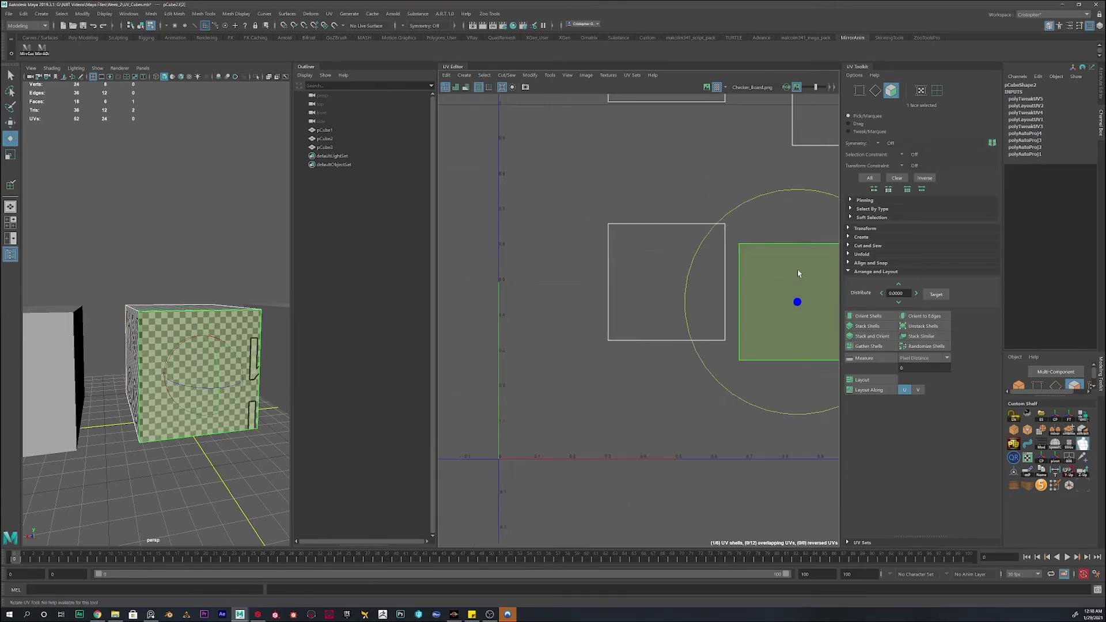
{"action": "middle_click_drag", "start_coordinate": [798, 273], "coordinate": [692, 247], "text": "alt"}
{"action": "left_click_drag", "start_coordinate": [753, 210], "coordinate": [782, 301]}
- Switch to UV shell selection, select the stacked shells together with the rotated one, and stack them on each other
{"action": "right_click_drag", "start_coordinate": [686, 282], "coordinate": [654, 274]}
{"action": "left_click", "coordinate": [655, 278]}
{"action": "left_click_drag", "start_coordinate": [653, 285], "coordinate": [504, 330]}
{"action": "left_click", "coordinate": [867, 326]}
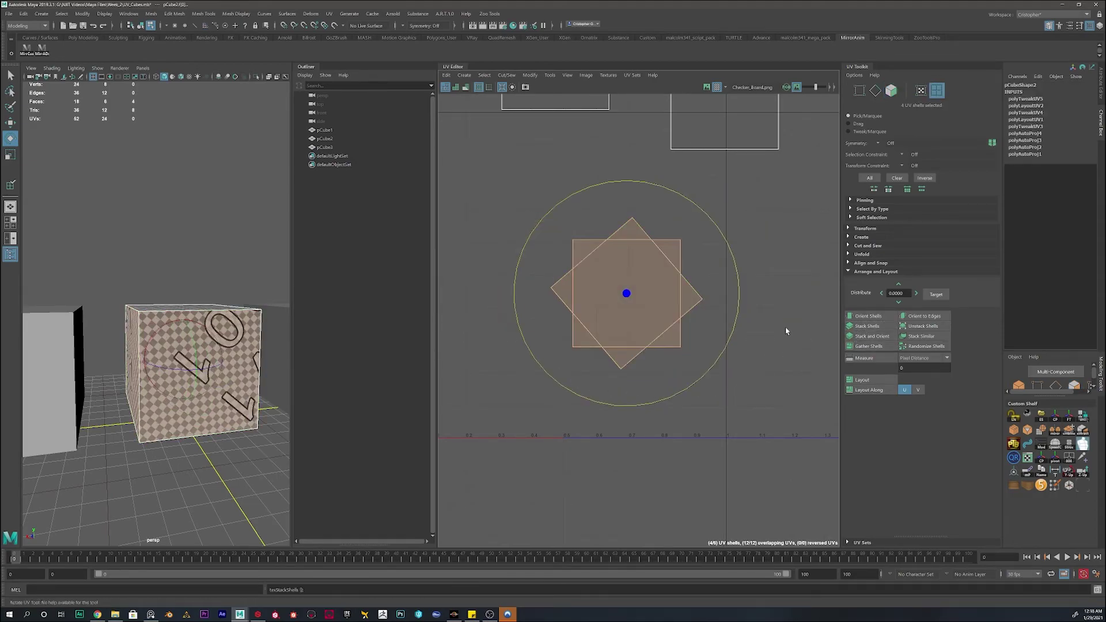
- Reselect the four overlapping shells and apply Stack and Orient so their edges line up
{"action": "left_click_drag", "start_coordinate": [574, 255], "coordinate": [561, 278]}
{"action": "left_click", "coordinate": [791, 238]}
{"action": "left_click_drag", "start_coordinate": [753, 230], "coordinate": [523, 333]}
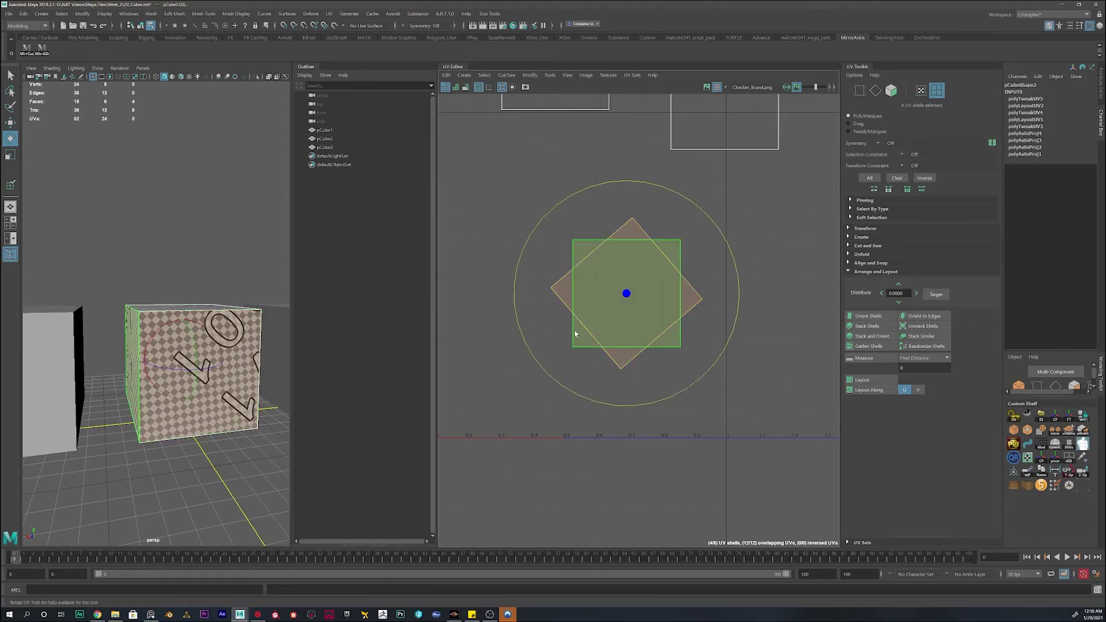
{"action": "left_click", "coordinate": [873, 336]}
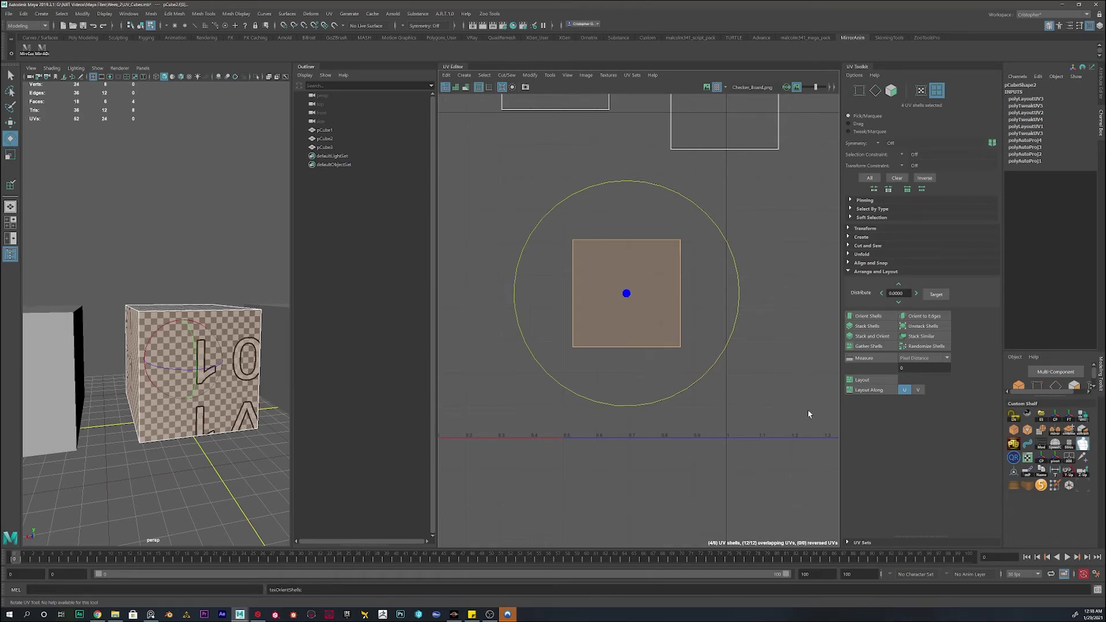
- Switch to UV shell selection, select all six of the cube's shells, and lay them out in the UV tile
{"action": "scroll", "coordinate": [631, 308], "scroll_direction": "down", "scroll_amount": 5}
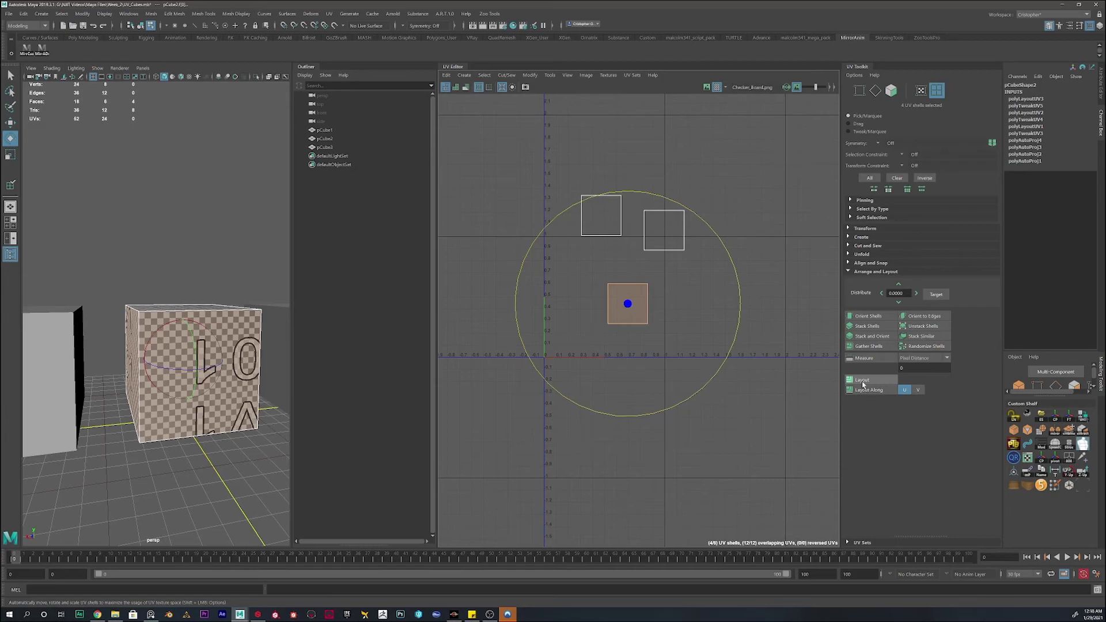
{"action": "right_click", "coordinate": [635, 266]}
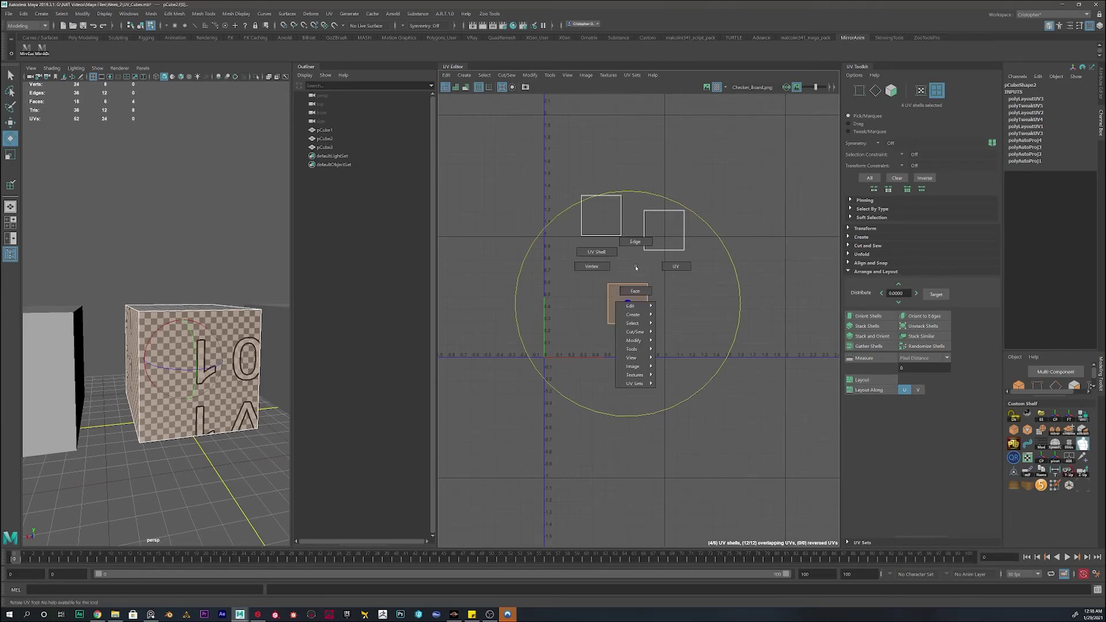
{"action": "right_click_drag", "start_coordinate": [617, 265], "coordinate": [567, 247]}
{"action": "left_click_drag", "start_coordinate": [536, 188], "coordinate": [727, 354]}
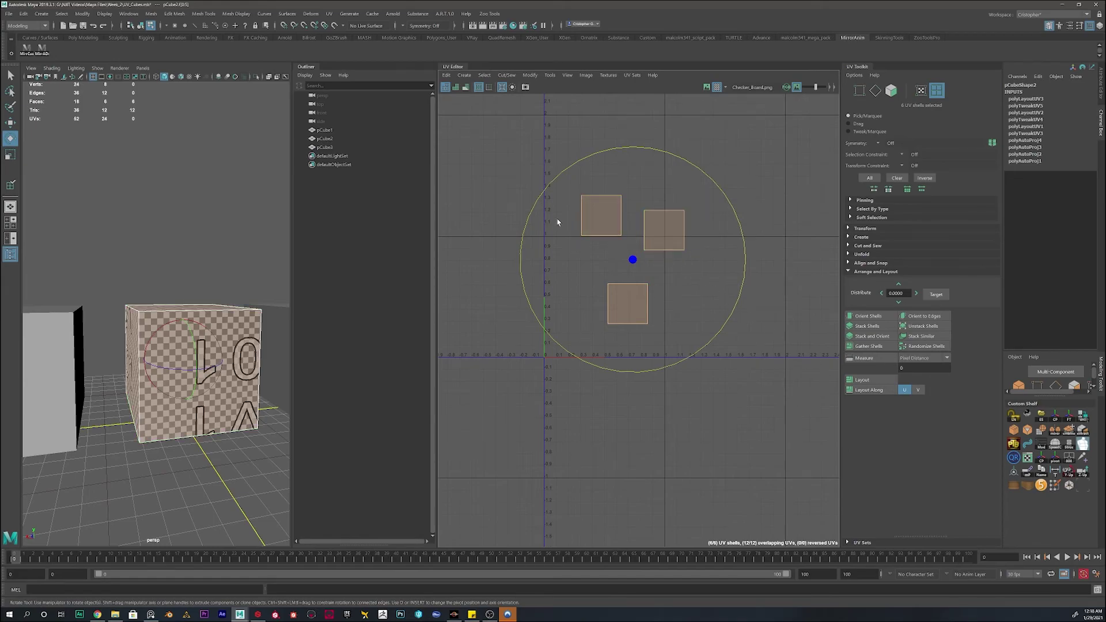
{"action": "left_click", "coordinate": [867, 380]}
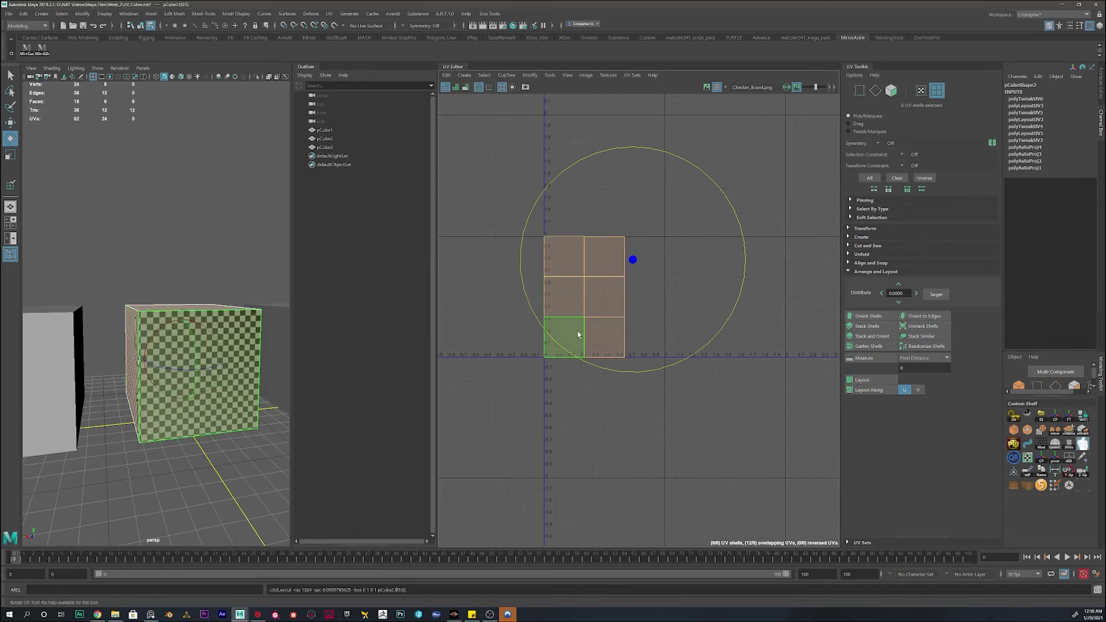
{"action": "scroll", "coordinate": [625, 256], "scroll_direction": "up", "scroll_amount": 3}
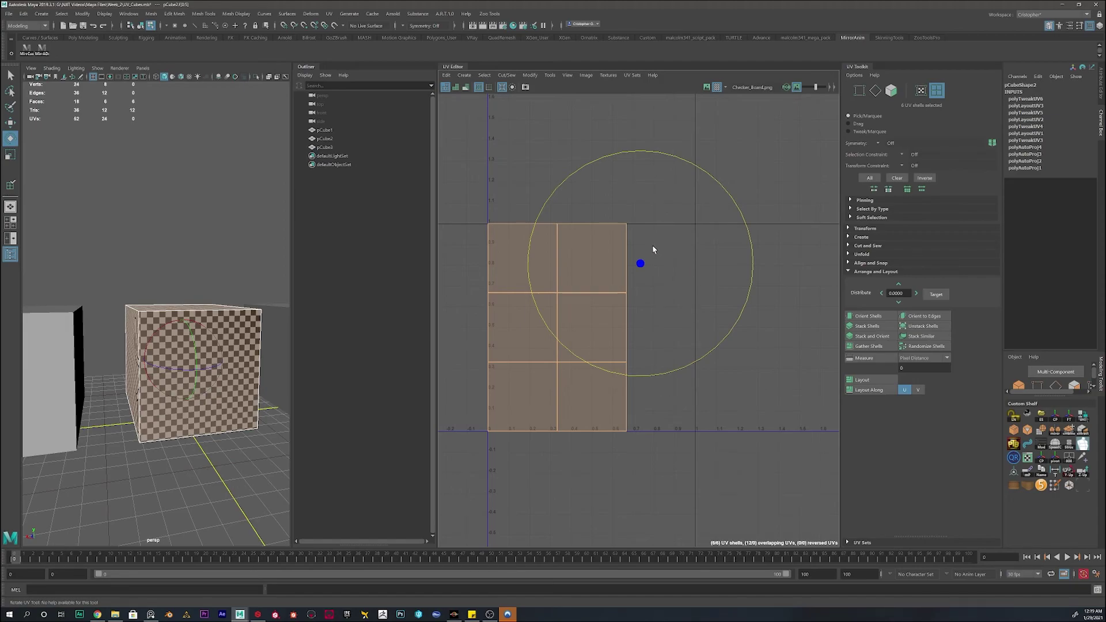
{"action": "scroll", "coordinate": [546, 308], "scroll_direction": "down", "scroll_amount": 2}
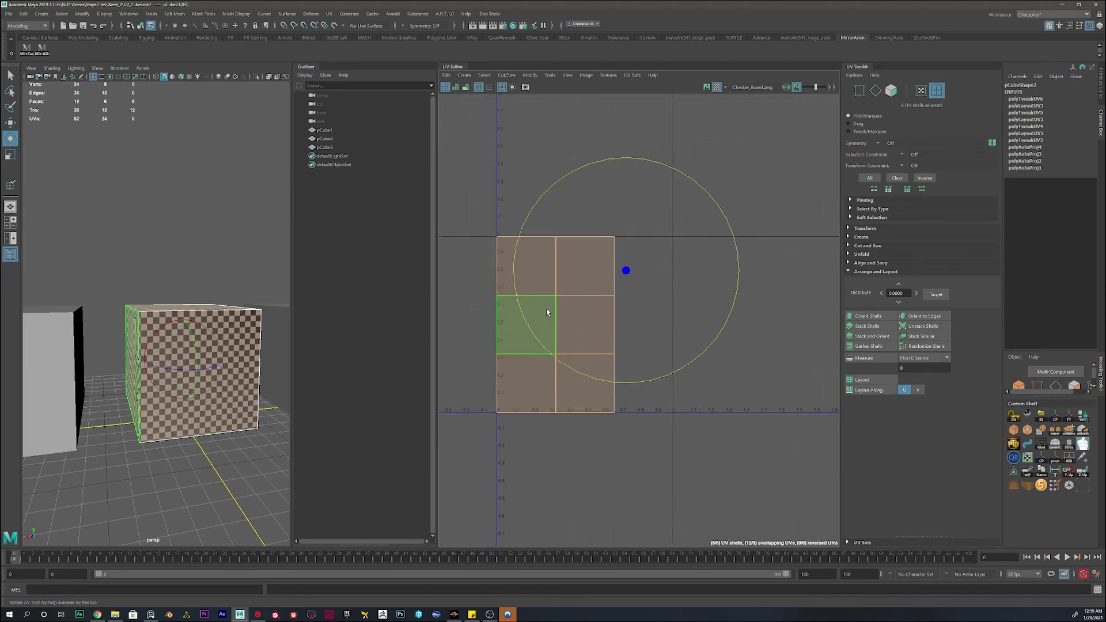
- Open the Layout UVs options, reset the settings to their defaults, and set the packing resolution to 1024
{"action": "left_click", "coordinate": [871, 379], "text": "shift"}
{"action": "left_click_drag", "start_coordinate": [202, 109], "coordinate": [682, 206]}
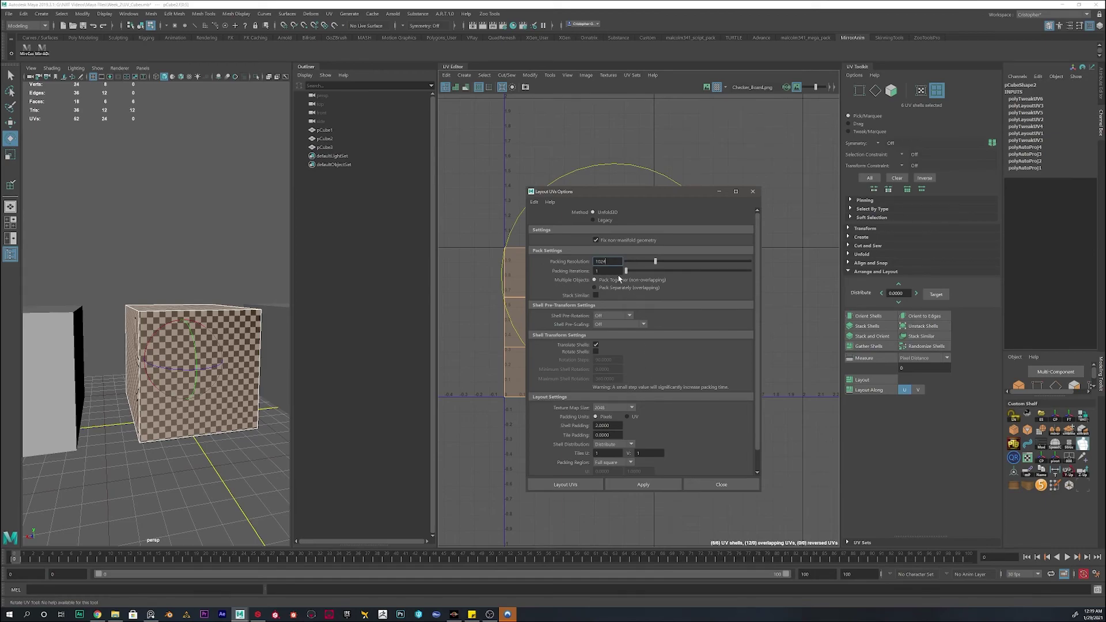
{"action": "scroll", "coordinate": [652, 317], "scroll_direction": "down", "scroll_amount": 1}
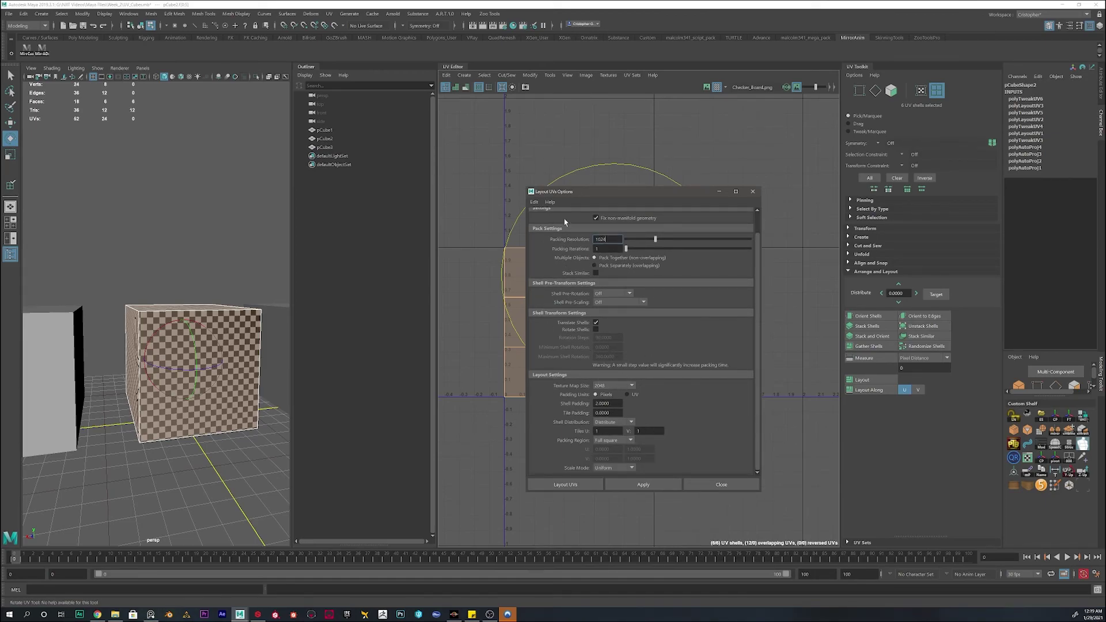
{"action": "left_click", "coordinate": [535, 202]}
{"action": "left_click", "coordinate": [552, 220]}
{"action": "left_click_drag", "start_coordinate": [606, 240], "coordinate": [548, 242]}
{"action": "type", "text": "1024"}
{"action": "key", "text": "Return"}
- Set the layout's texture map size to 2048 and the shell padding to 2 pixels
{"action": "left_click", "coordinate": [616, 387]}
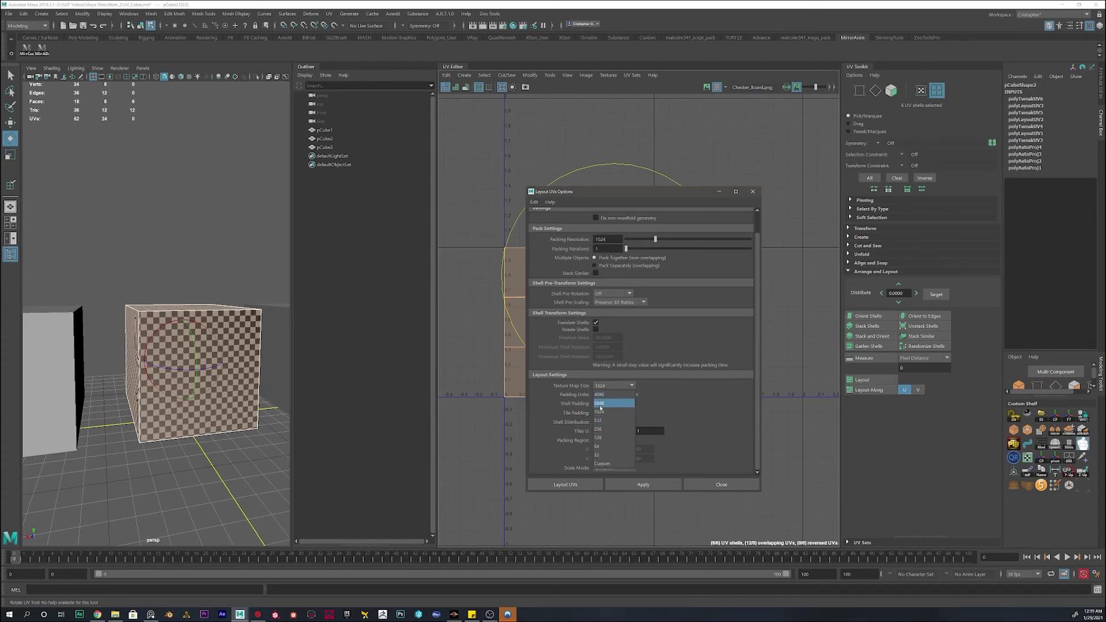
{"action": "left_click", "coordinate": [603, 403]}
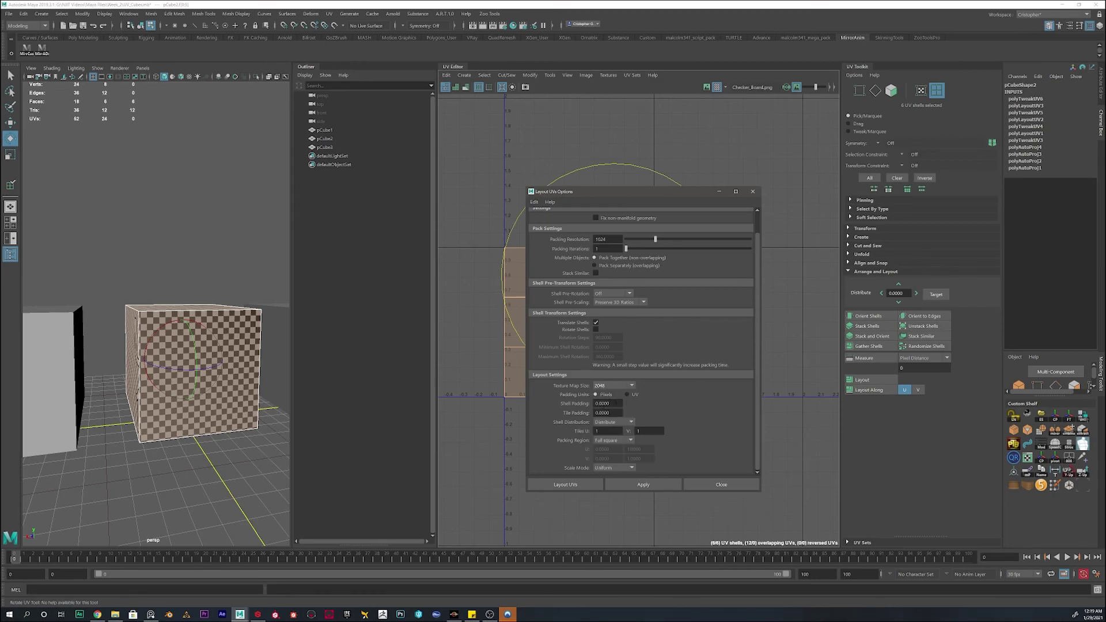
{"action": "left_click", "coordinate": [608, 403]}
{"action": "type", "text": "2"}
{"action": "key", "text": "Return"}
- Move the Layout UVs options clear of the shells and apply the layout with 2-pixel shell padding, examining the gaps
{"action": "scroll", "coordinate": [511, 363], "scroll_direction": "up", "scroll_amount": 2}
{"action": "scroll", "coordinate": [478, 364], "scroll_direction": "up", "scroll_amount": 6}
{"action": "left_click", "coordinate": [605, 163]}
{"action": "left_click_drag", "start_coordinate": [599, 191], "coordinate": [787, 184]}
{"action": "scroll", "coordinate": [588, 259], "scroll_direction": "up", "scroll_amount": 5}
{"action": "middle_click_drag", "start_coordinate": [656, 199], "coordinate": [508, 314], "text": "alt"}
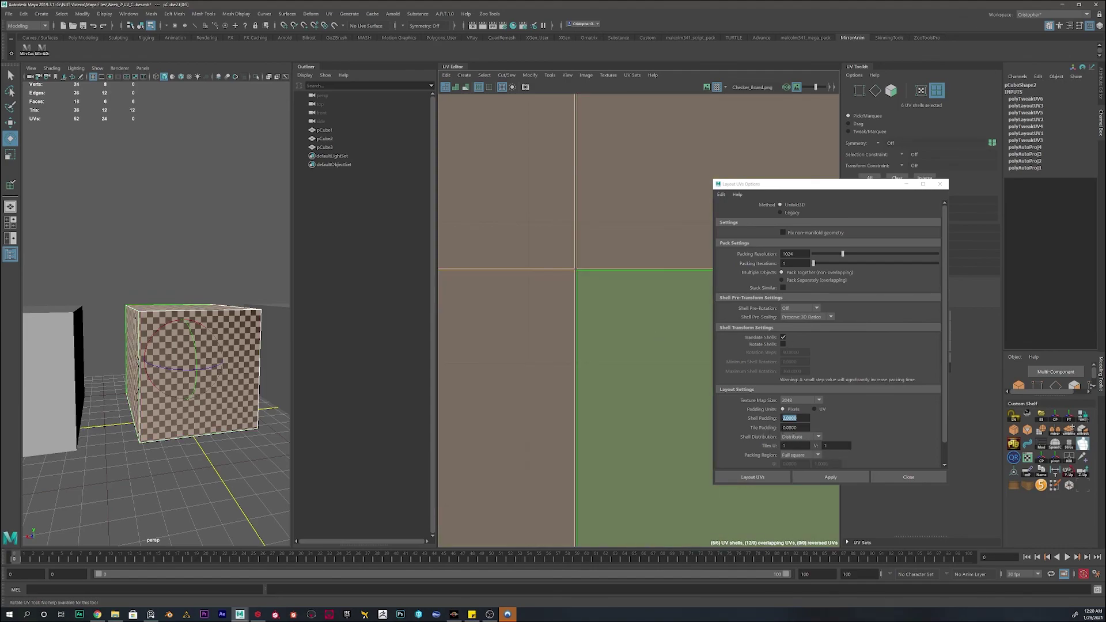
{"action": "scroll", "coordinate": [762, 437], "scroll_direction": "down", "scroll_amount": 2}
{"action": "scroll", "coordinate": [645, 397], "scroll_direction": "down", "scroll_amount": 5}
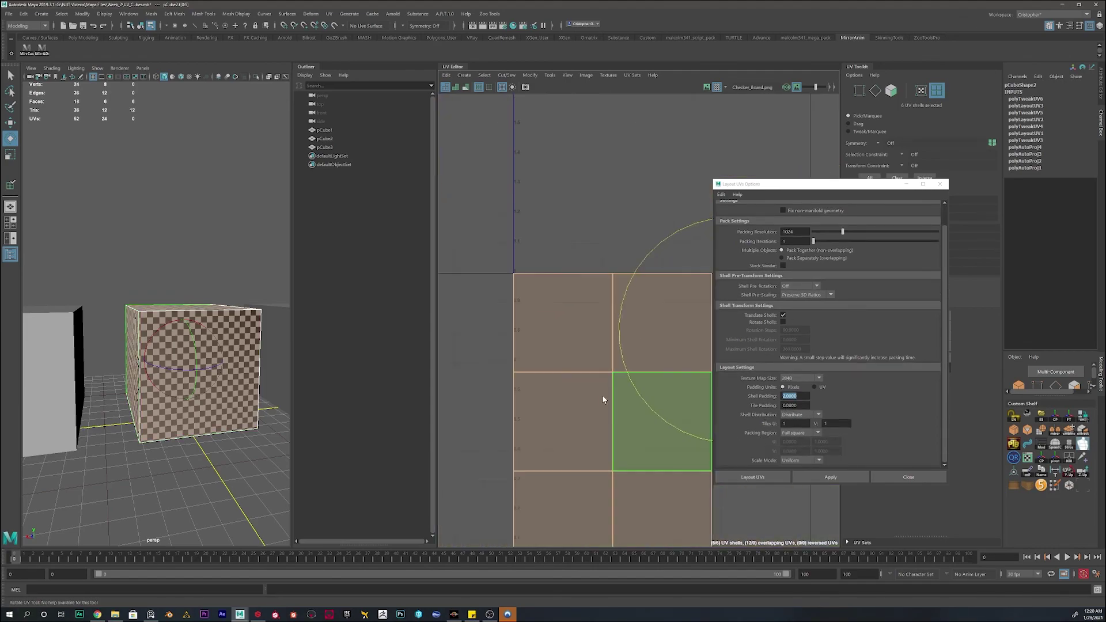
{"action": "left_click", "coordinate": [833, 477]}
{"action": "left_click", "coordinate": [576, 346]}
{"action": "scroll", "coordinate": [636, 410], "scroll_direction": "up", "scroll_amount": 5}
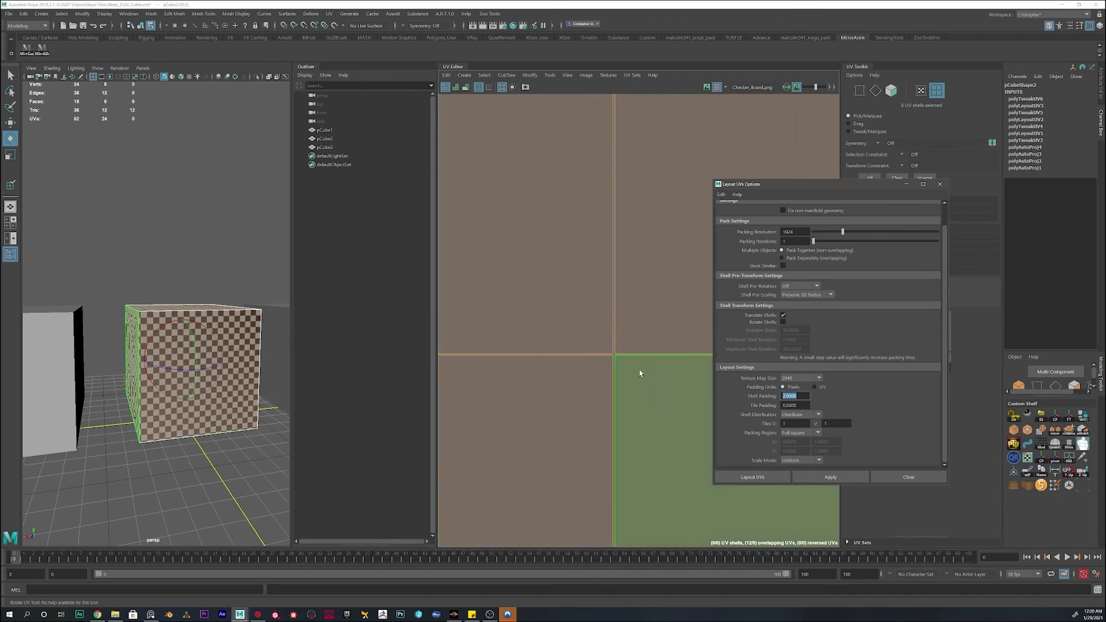
- Increase the shell padding to 10 pixels, apply the layout to the six shells, and close the Layout UVs options
{"action": "type", "text": "10"}
{"action": "left_click", "coordinate": [831, 477]}
{"action": "scroll", "coordinate": [602, 364], "scroll_direction": "down", "scroll_amount": 3}
{"action": "scroll", "coordinate": [603, 364], "scroll_direction": "down", "scroll_amount": 1}
{"action": "left_click", "coordinate": [620, 390]}
{"action": "left_click", "coordinate": [548, 336]}
{"action": "left_click", "coordinate": [604, 329]}
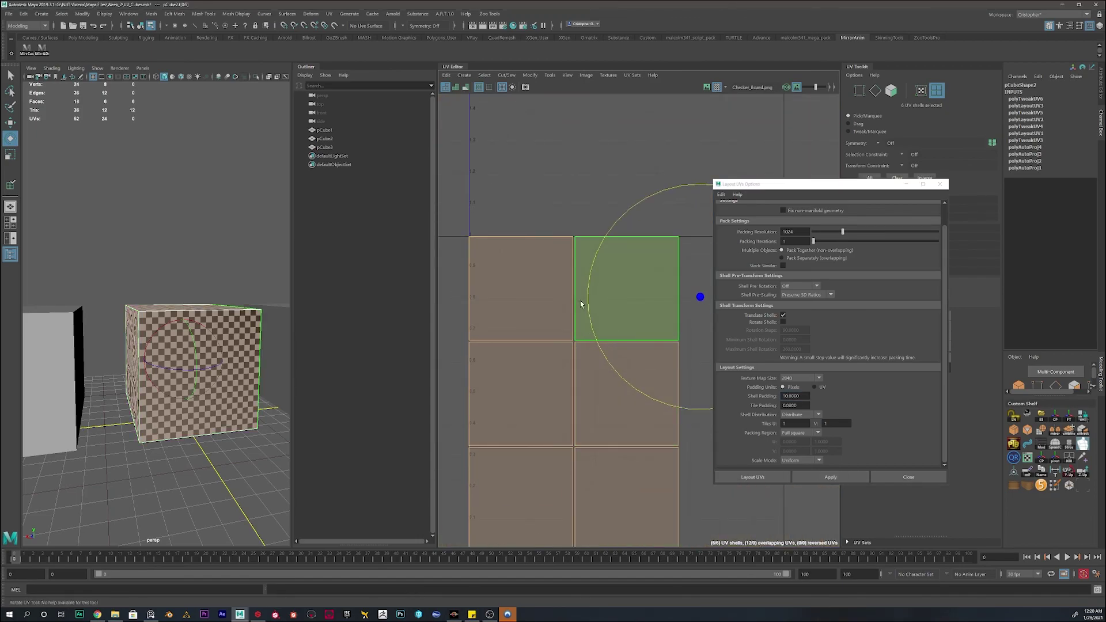
{"action": "left_click", "coordinate": [908, 477]}
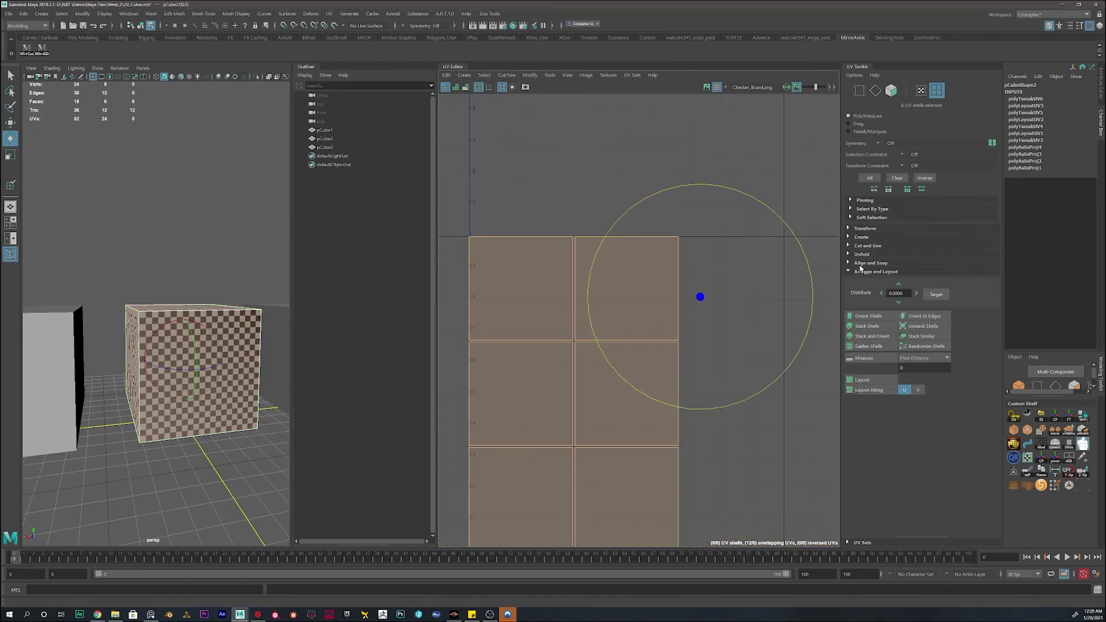